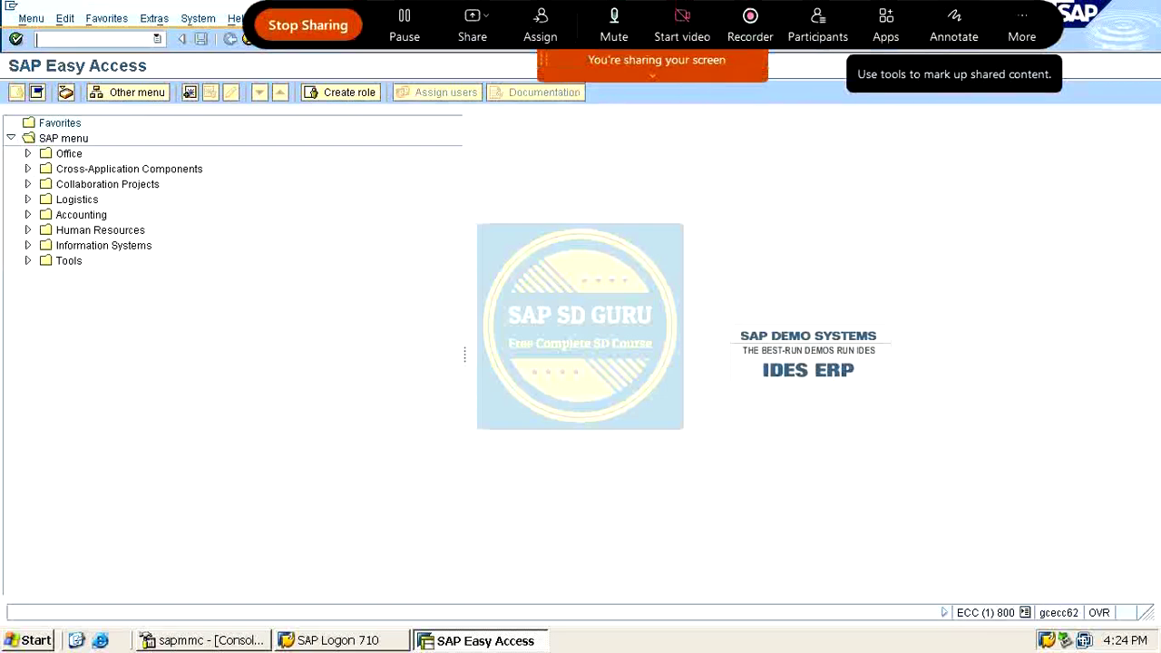
# - Annotate the shared screen with the handwritten words "Con. Index" and a stroke beneath them, and clear the annotation
pyautogui.click(953, 27)
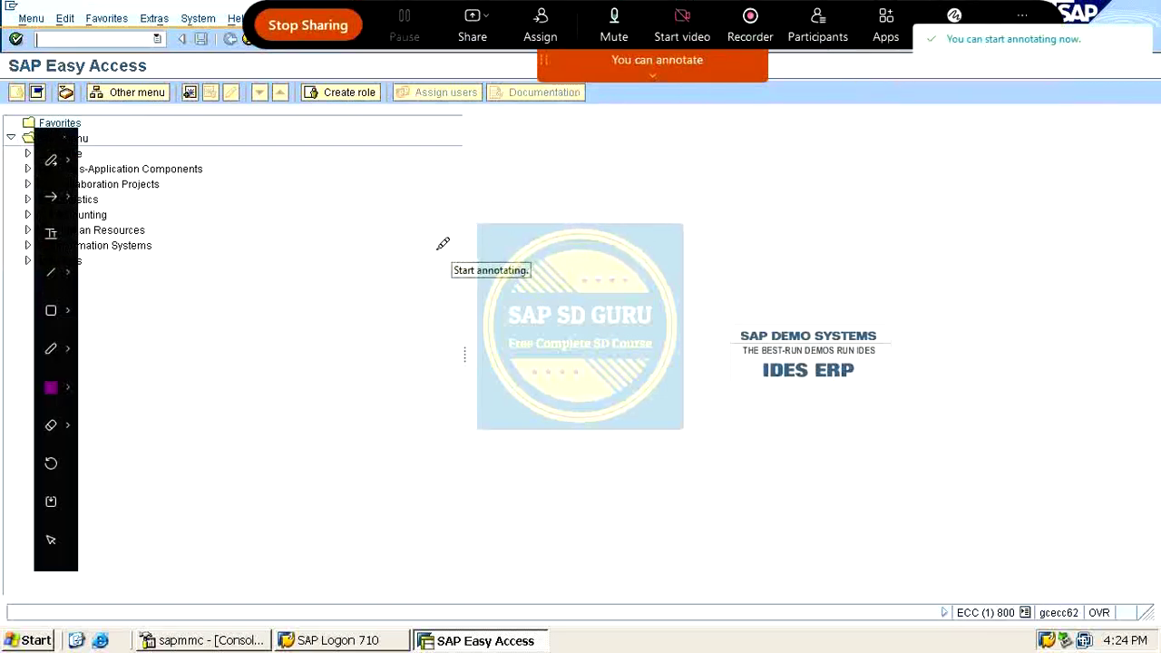
pyautogui.moveTo(427, 270)
pyautogui.mouseDown()
pyautogui.moveTo(535, 219)
pyautogui.moveTo(565, 226)
pyautogui.mouseUp()
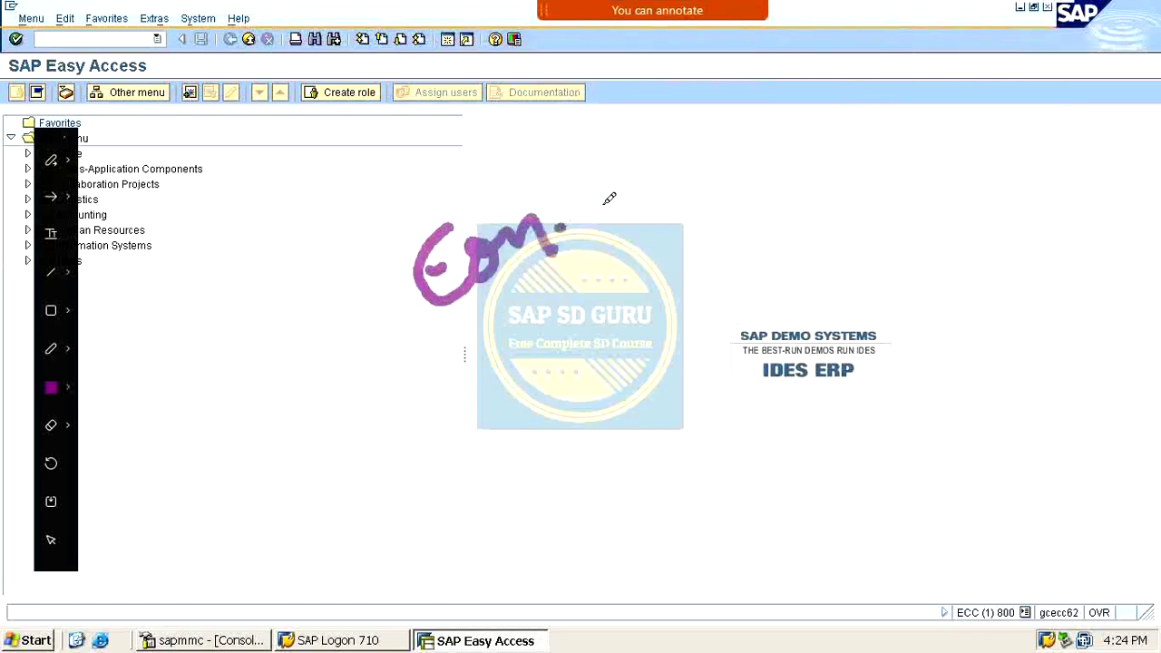
pyautogui.moveTo(608, 179)
pyautogui.mouseDown()
pyautogui.moveTo(637, 220)
pyautogui.moveTo(621, 159)
pyautogui.mouseUp()
pyautogui.moveTo(635, 222)
pyautogui.mouseDown()
pyautogui.moveTo(623, 226)
pyautogui.moveTo(704, 174)
pyautogui.moveTo(716, 145)
pyautogui.moveTo(729, 177)
pyautogui.moveTo(763, 138)
pyautogui.mouseUp()
pyautogui.moveTo(765, 129); pyautogui.dragTo(824, 153)
pyautogui.moveTo(815, 109); pyautogui.dragTo(794, 174)
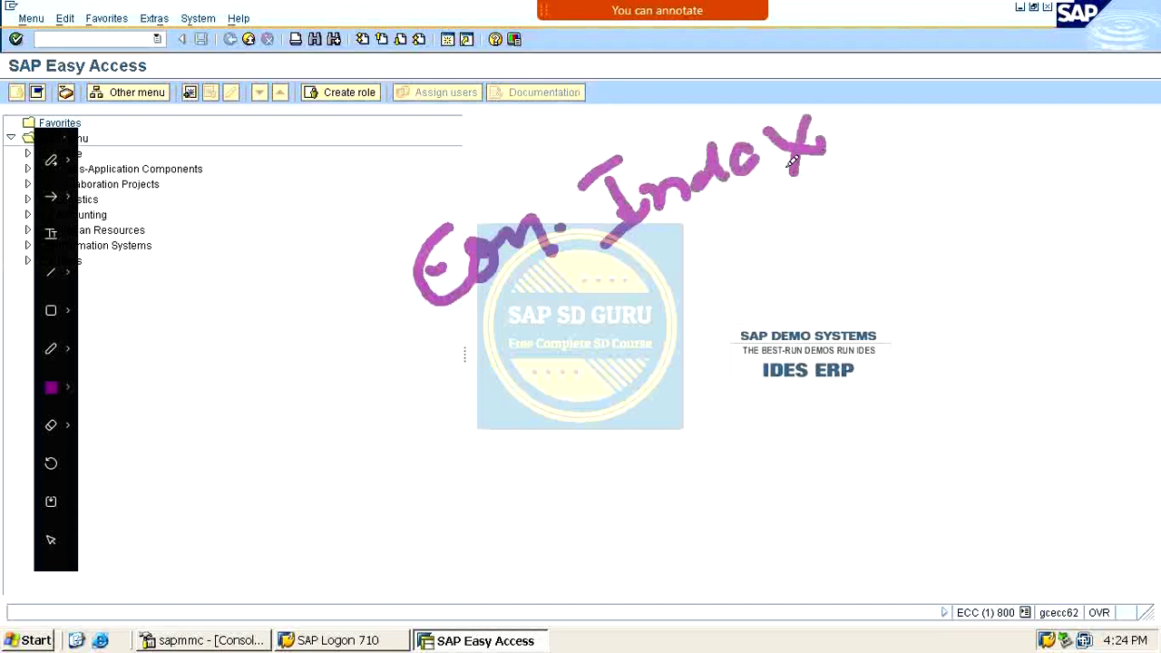
pyautogui.moveTo(555, 372)
pyautogui.mouseDown()
pyautogui.moveTo(697, 241)
pyautogui.moveTo(769, 193)
pyautogui.mouseUp()
pyautogui.press('Escape')
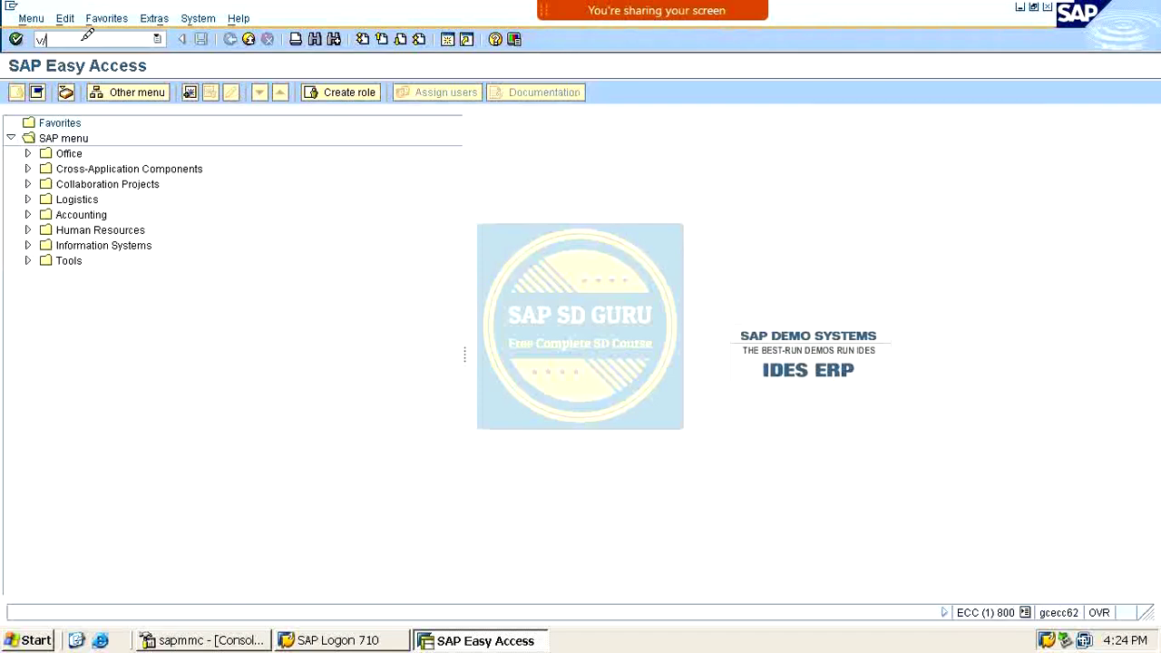
# - Open the Conditions: Condition Types overview and position the list at condition type MR00
pyautogui.press('Return')
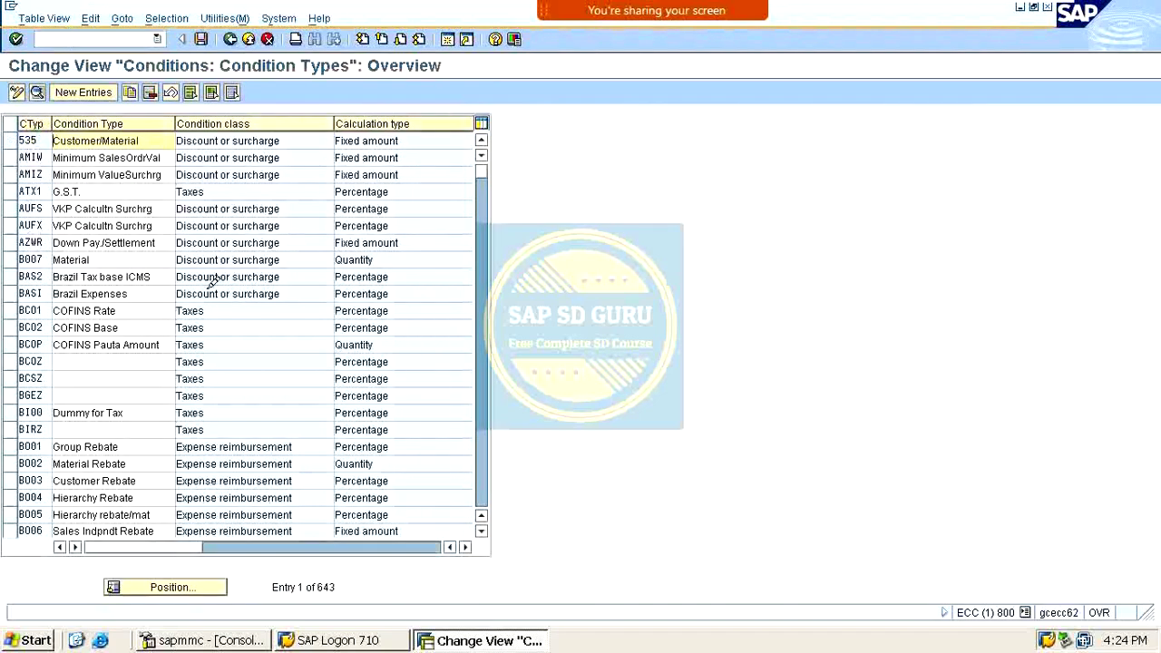
pyautogui.click(172, 581)
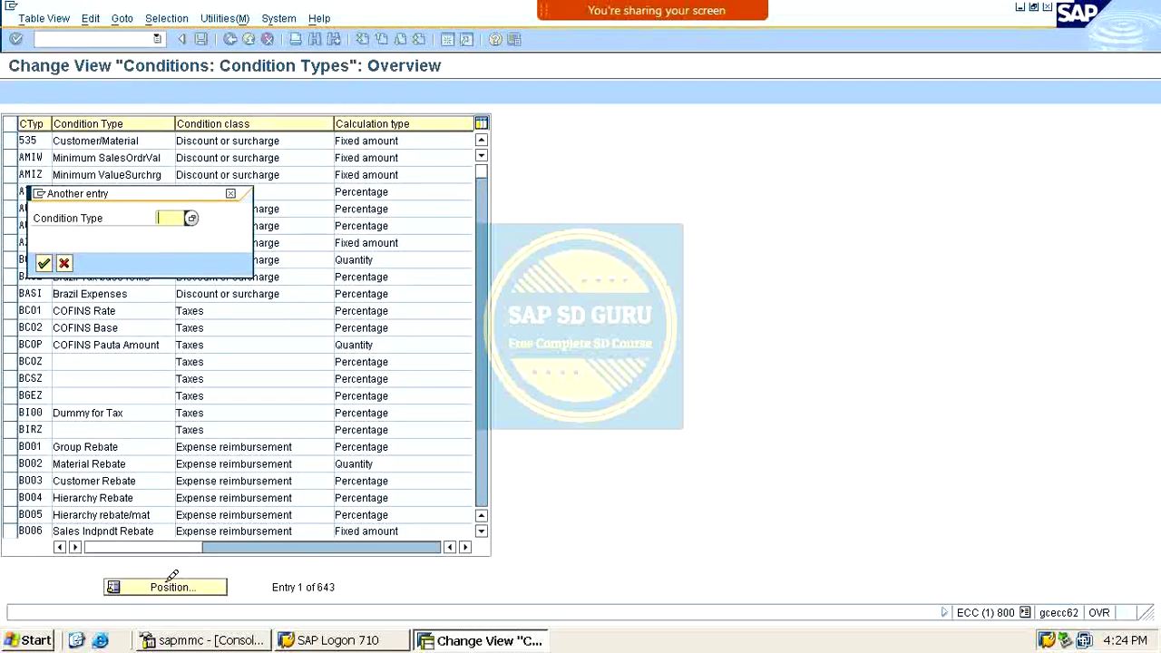
pyautogui.write('mr00')
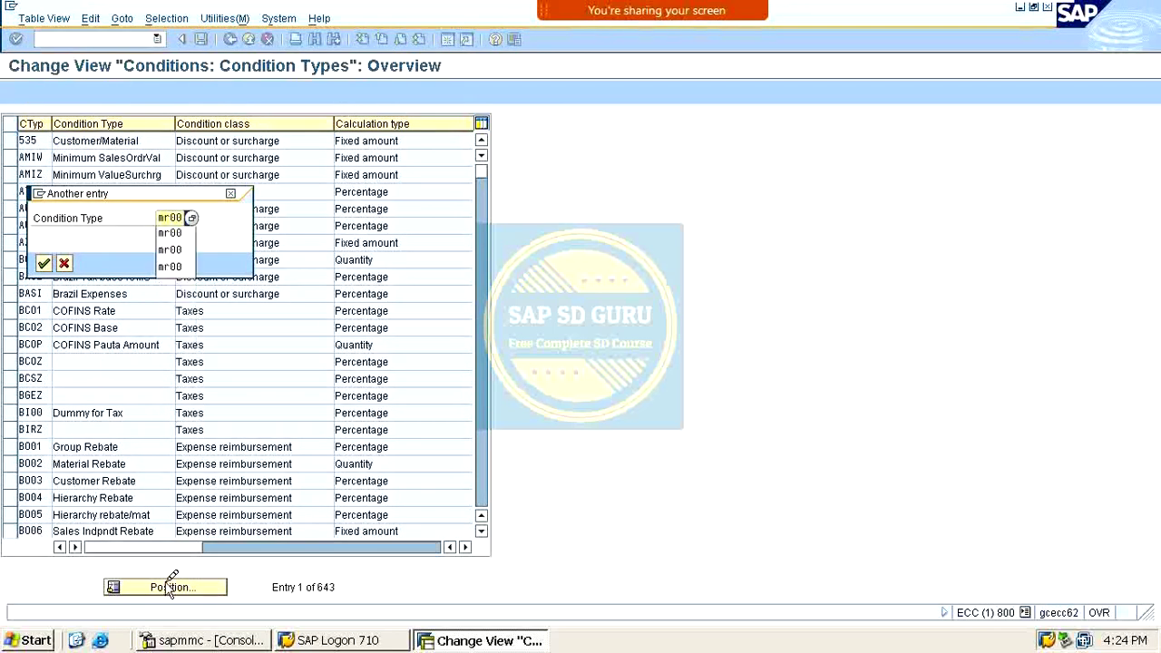
pyautogui.press('Return')
pyautogui.press('Return')
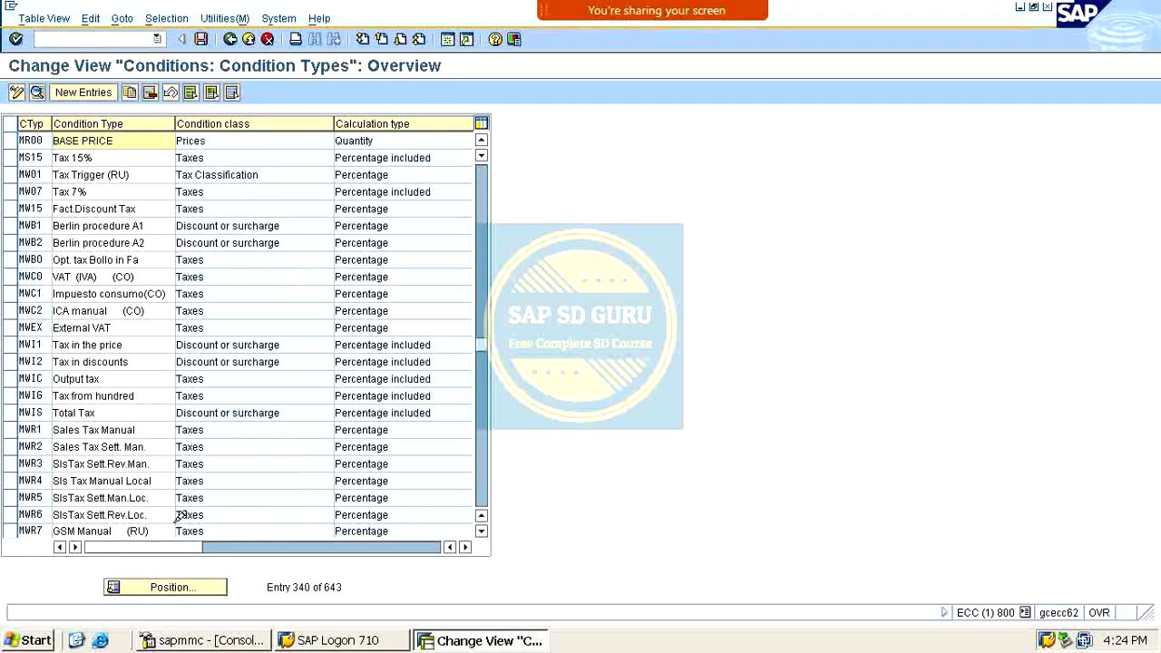
# - Open the details of condition type MR00 at its Master data section
pyautogui.click(11, 140)
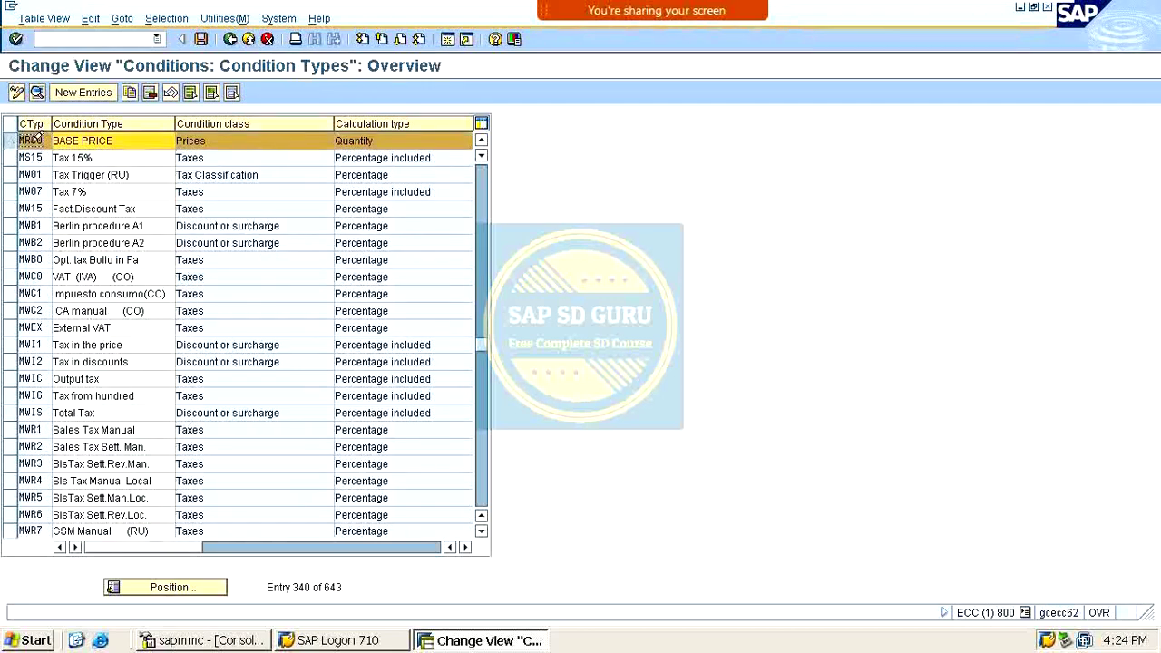
pyautogui.doubleClick(34, 138)
pyautogui.scroll(-2, 177, 291)
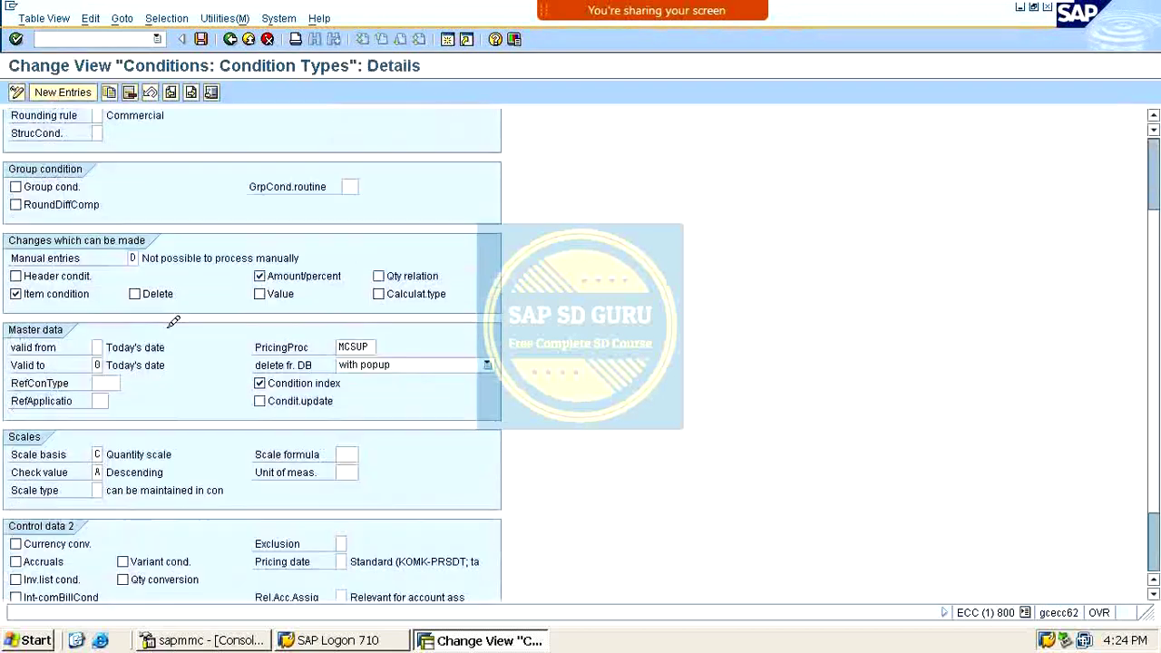
pyautogui.scroll(-3, 194, 339)
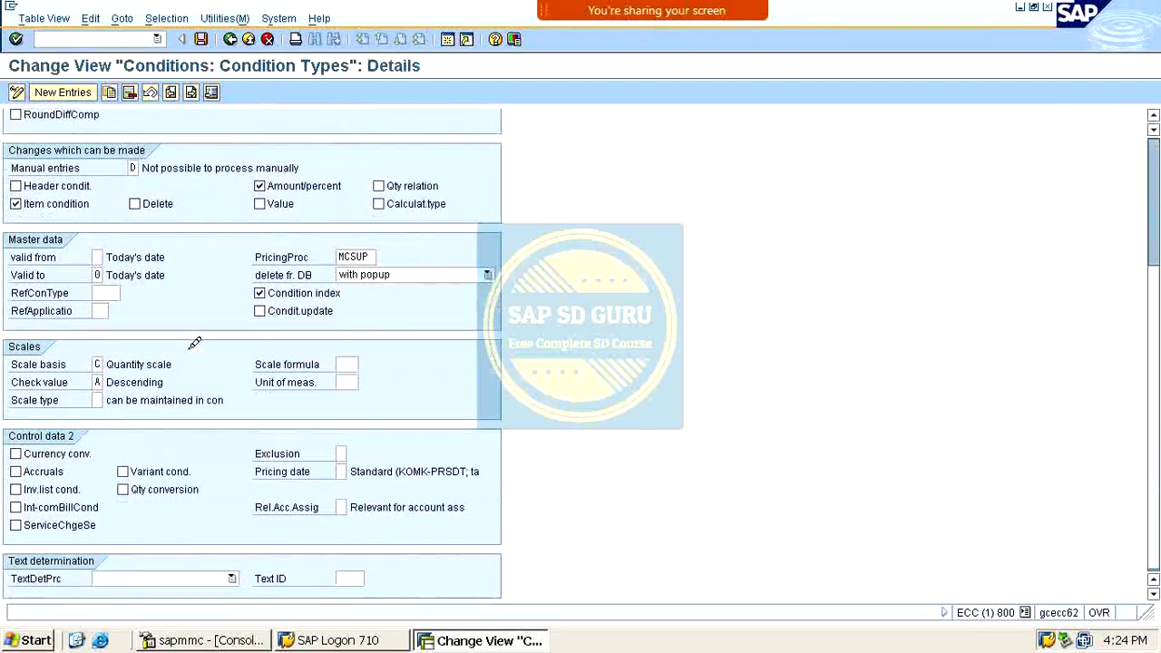
# - Turn the Condition index option off, mark it with freehand annotation strokes, and turn it back on
pyautogui.click(263, 291)
pyautogui.moveTo(889, 58)
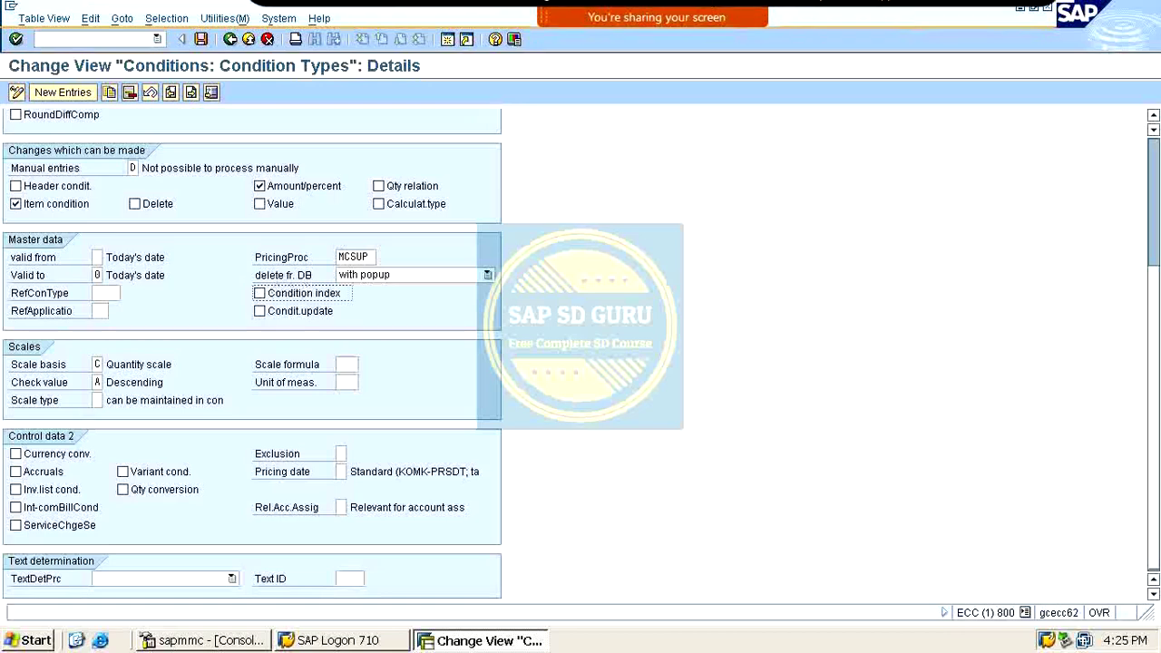
pyautogui.click(954, 25)
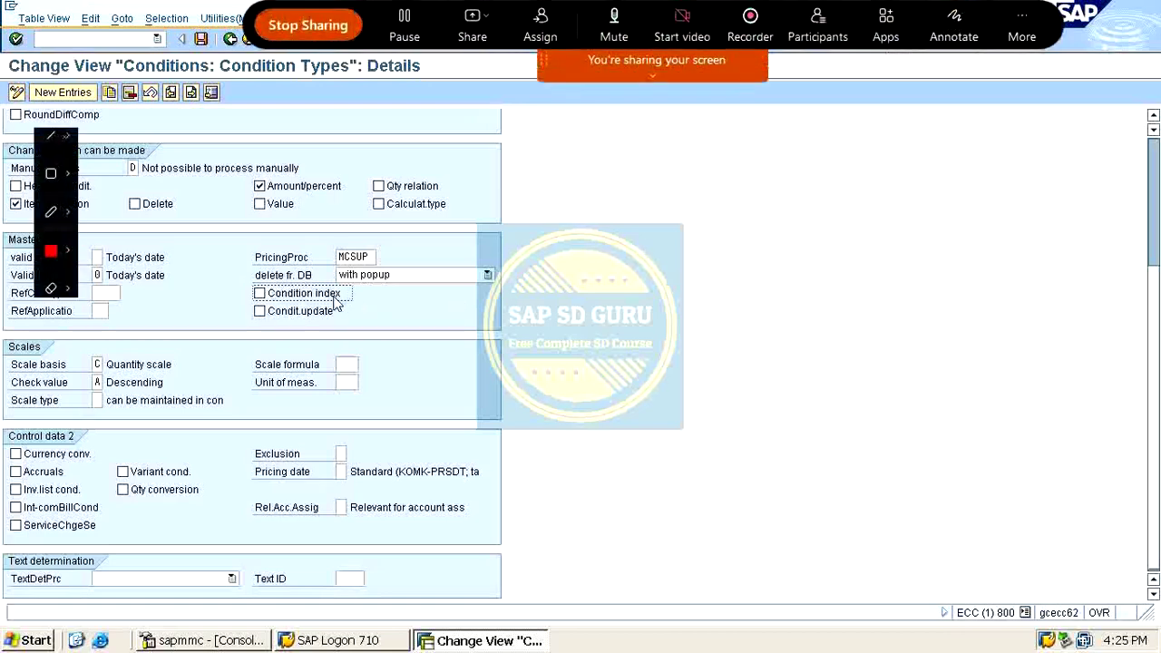
pyautogui.moveTo(222, 303); pyautogui.dragTo(370, 287)
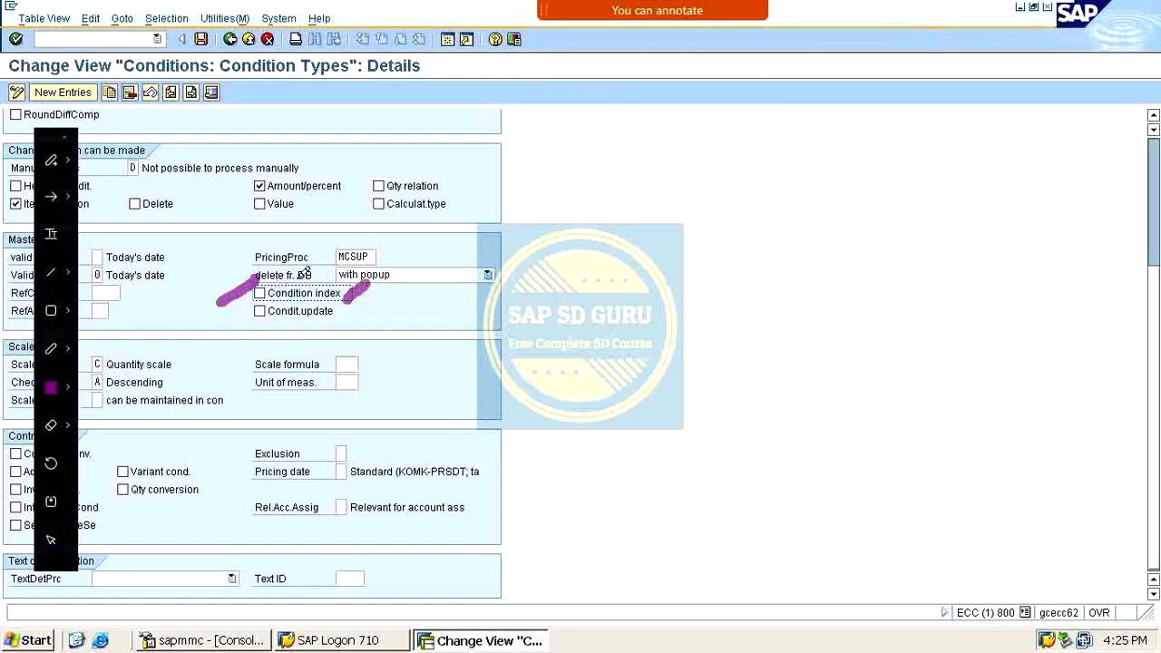
pyautogui.click(334, 272)
pyautogui.click(260, 293)
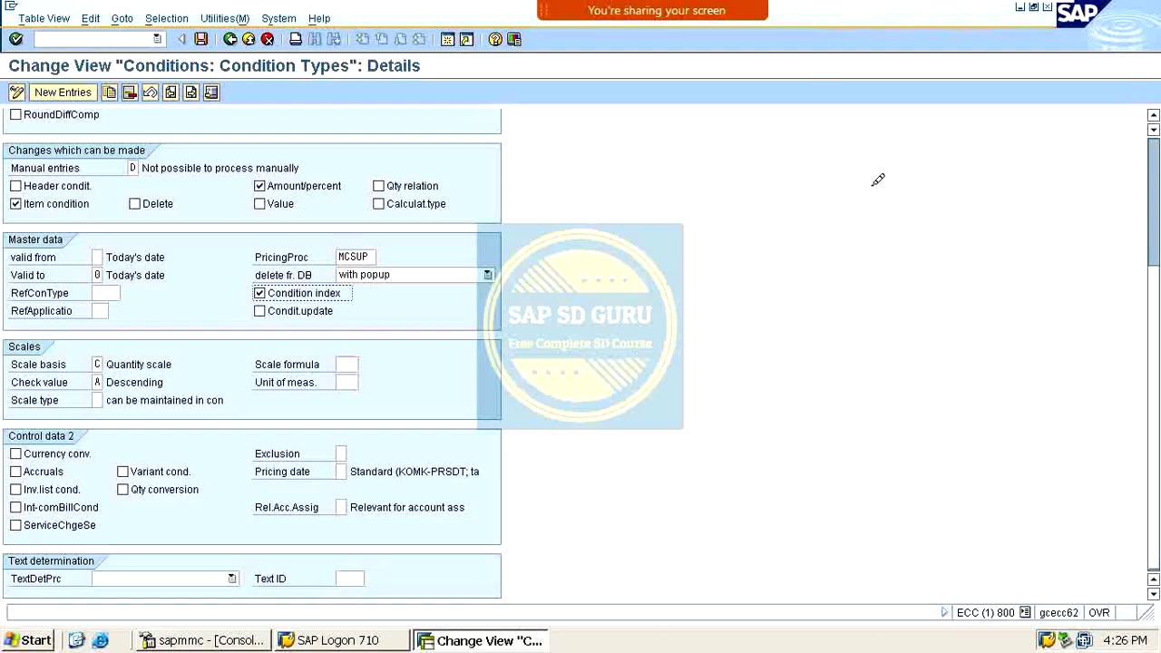
# - Annotate the empty area with the handwritten words "Display" and "Change" and a large angled line beside them
pyautogui.moveTo(803, 8)
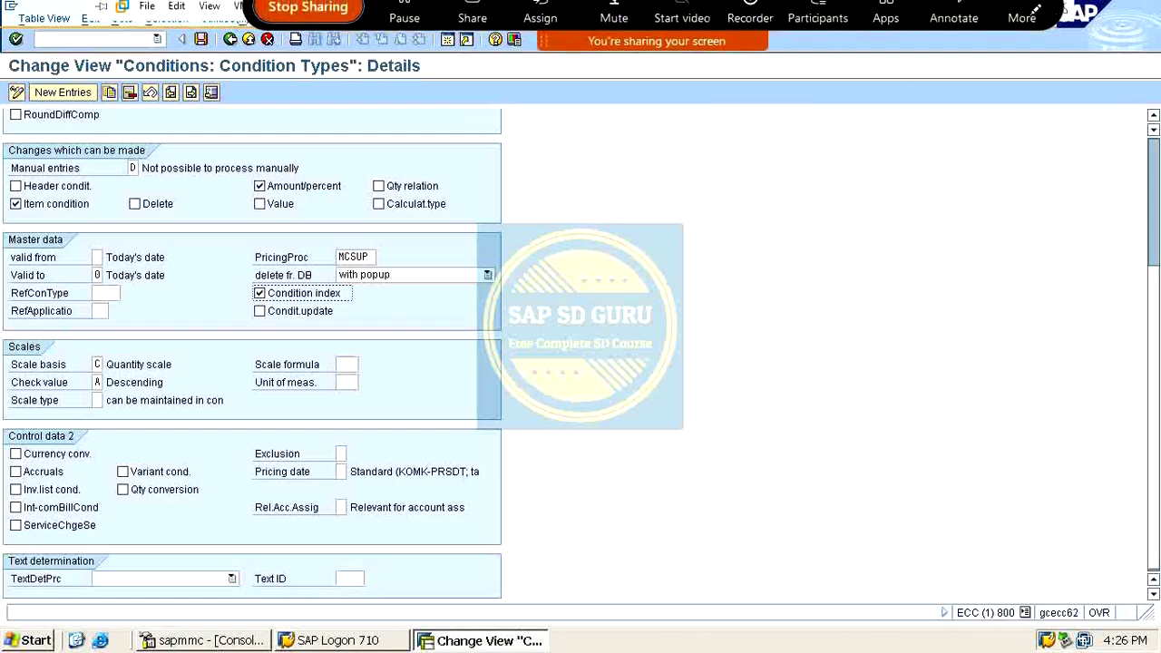
pyautogui.click(963, 22)
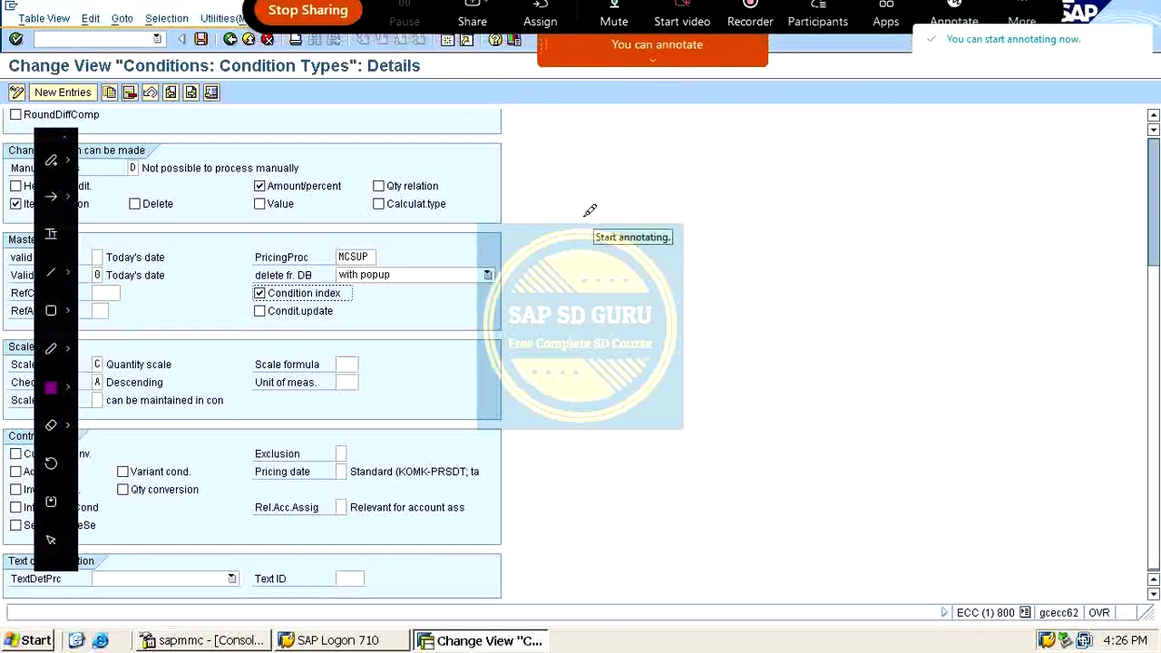
pyautogui.moveTo(581, 212)
pyautogui.mouseDown()
pyautogui.moveTo(586, 246)
pyautogui.moveTo(617, 228)
pyautogui.moveTo(609, 199)
pyautogui.moveTo(623, 190)
pyautogui.moveTo(697, 204)
pyautogui.moveTo(731, 176)
pyautogui.moveTo(751, 277)
pyautogui.moveTo(773, 197)
pyautogui.moveTo(844, 209)
pyautogui.moveTo(802, 247)
pyautogui.mouseUp()
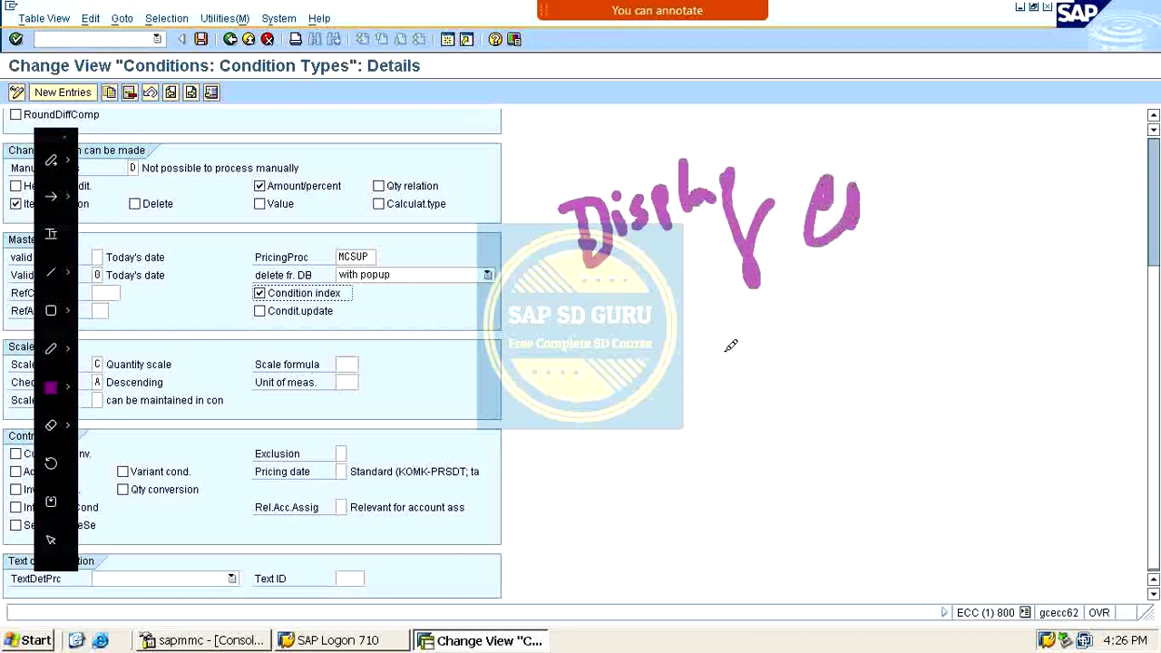
pyautogui.moveTo(699, 363)
pyautogui.mouseDown()
pyautogui.moveTo(691, 404)
pyautogui.moveTo(713, 372)
pyautogui.moveTo(750, 371)
pyautogui.moveTo(765, 331)
pyautogui.moveTo(840, 276)
pyautogui.moveTo(849, 344)
pyautogui.moveTo(863, 280)
pyautogui.moveTo(905, 252)
pyautogui.mouseUp()
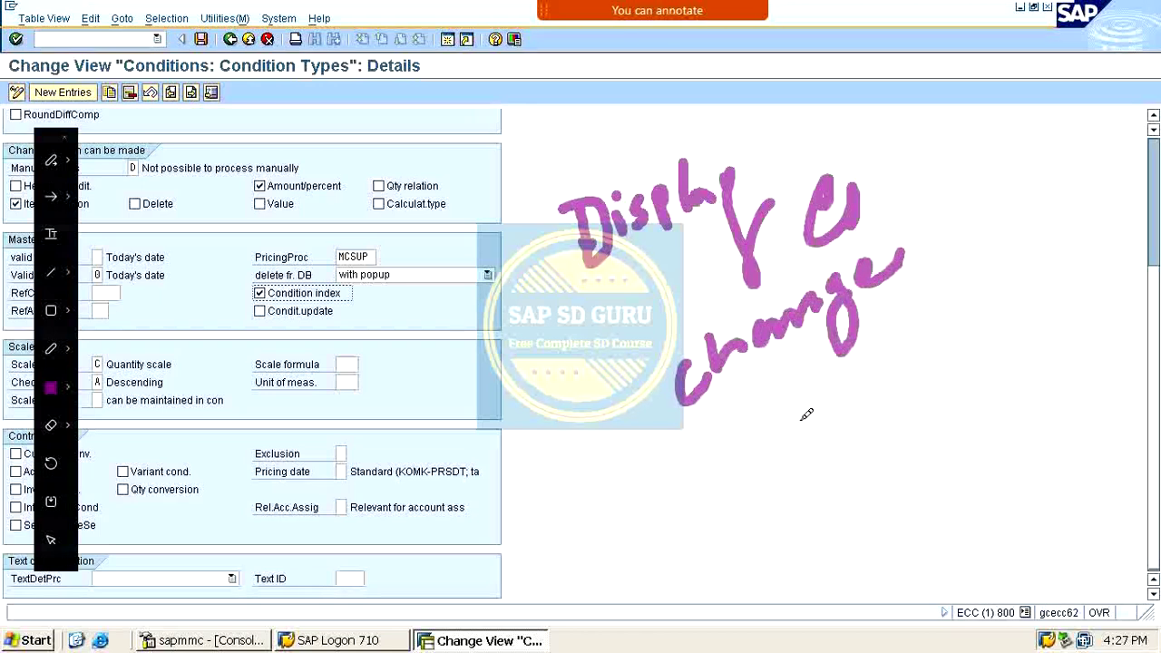
pyautogui.moveTo(1052, 141)
pyautogui.mouseDown()
pyautogui.moveTo(1075, 258)
pyautogui.moveTo(841, 506)
pyautogui.mouseUp()
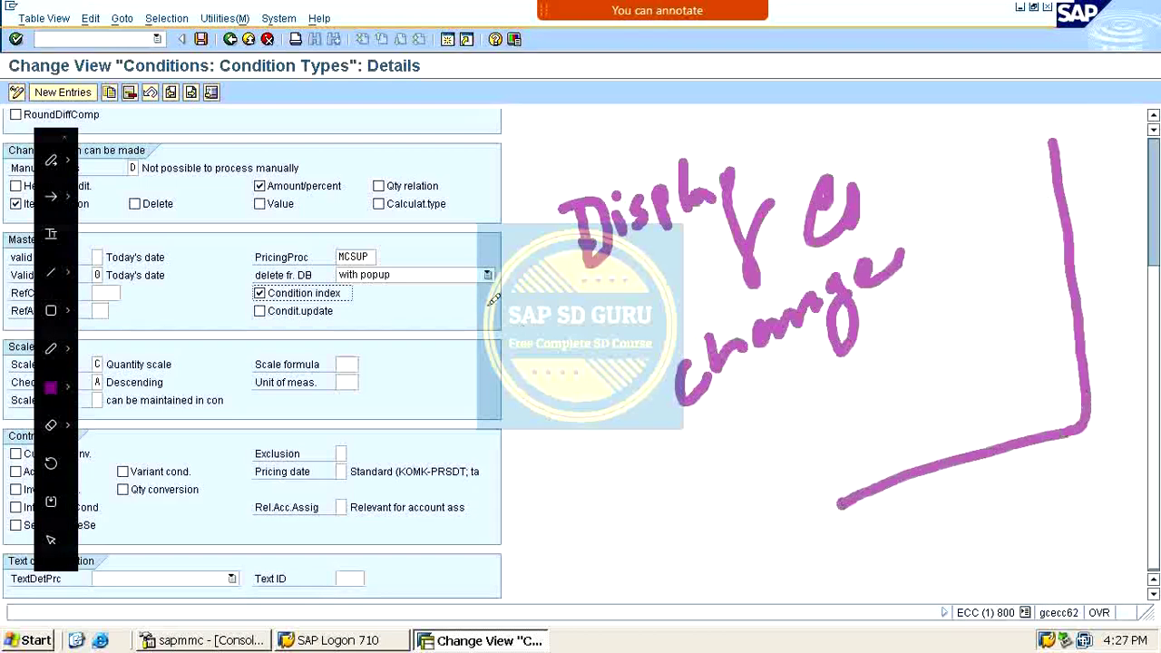
# - Handwrite "MR00" with underlines next to the notes and draw three branch lines below it
pyautogui.moveTo(501, 389)
pyautogui.mouseDown()
pyautogui.moveTo(567, 345)
pyautogui.moveTo(585, 313)
pyautogui.moveTo(644, 295)
pyautogui.mouseUp()
pyautogui.moveTo(536, 419); pyautogui.dragTo(588, 397)
pyautogui.moveTo(508, 463)
pyautogui.mouseDown()
pyautogui.moveTo(644, 390)
pyautogui.moveTo(767, 417)
pyautogui.mouseUp()
pyautogui.moveTo(660, 490); pyautogui.dragTo(893, 469)
pyautogui.moveTo(758, 533); pyautogui.dragTo(930, 519)
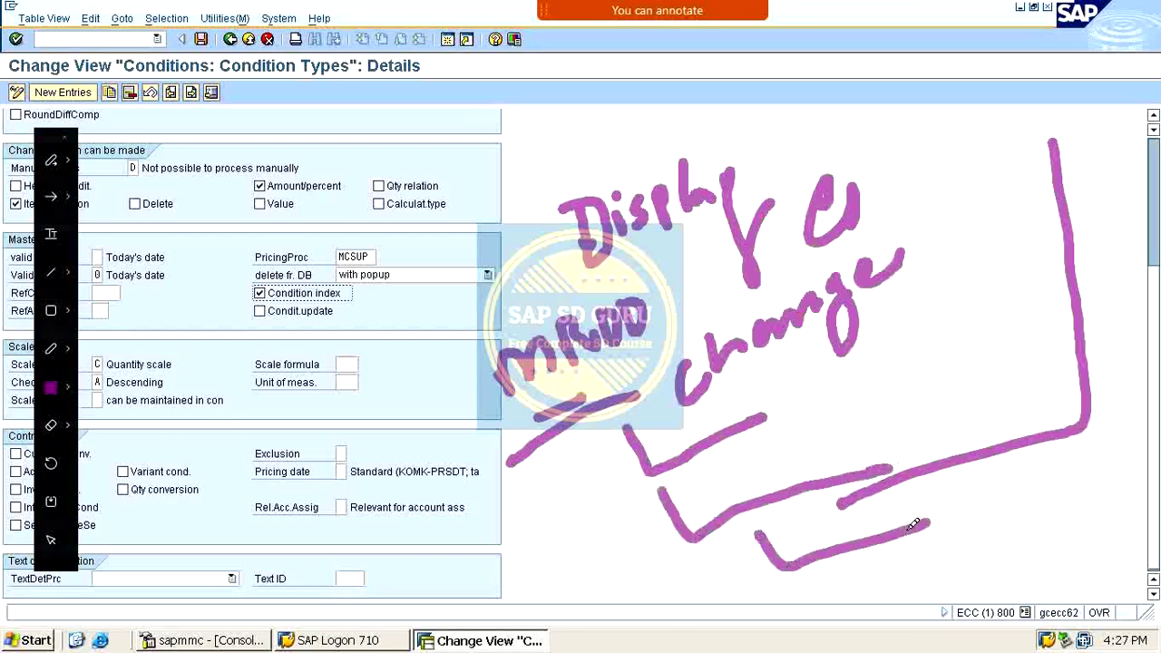
# - Handwrite the price note "C/M 100/-" at the first branch and underline the amount
pyautogui.moveTo(918, 358)
pyautogui.mouseDown()
pyautogui.moveTo(935, 395)
pyautogui.moveTo(964, 350)
pyautogui.moveTo(987, 354)
pyautogui.moveTo(971, 356)
pyautogui.mouseUp()
pyautogui.moveTo(1006, 312); pyautogui.dragTo(1002, 374)
pyautogui.moveTo(1023, 339); pyautogui.dragTo(1050, 307)
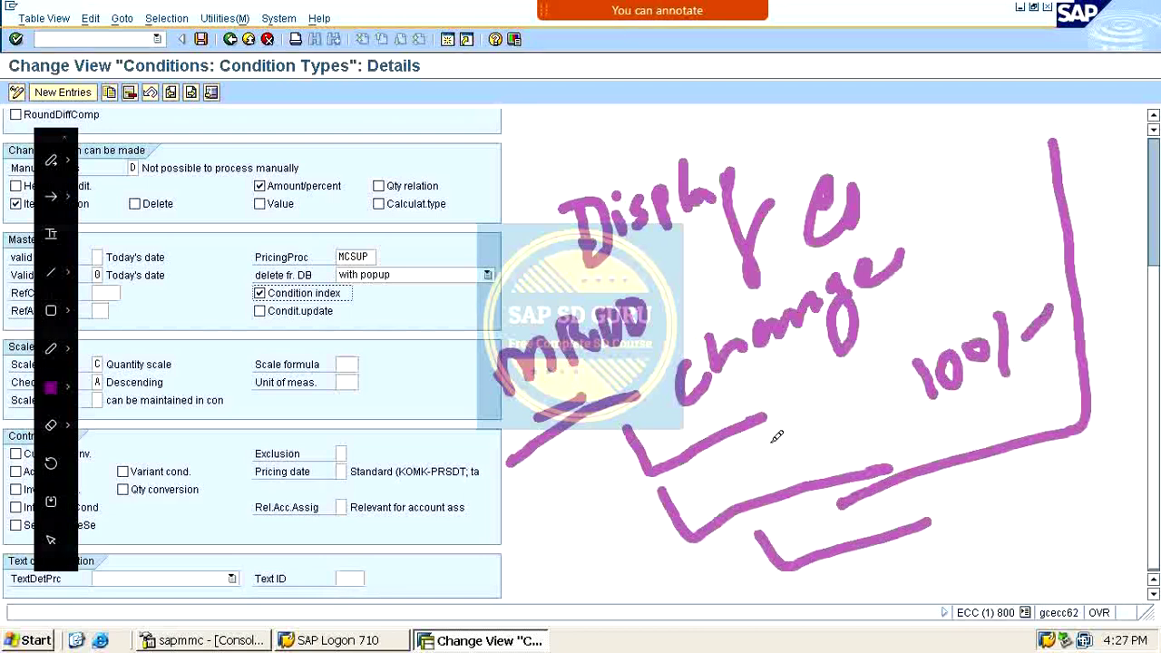
pyautogui.moveTo(794, 415); pyautogui.dragTo(819, 421)
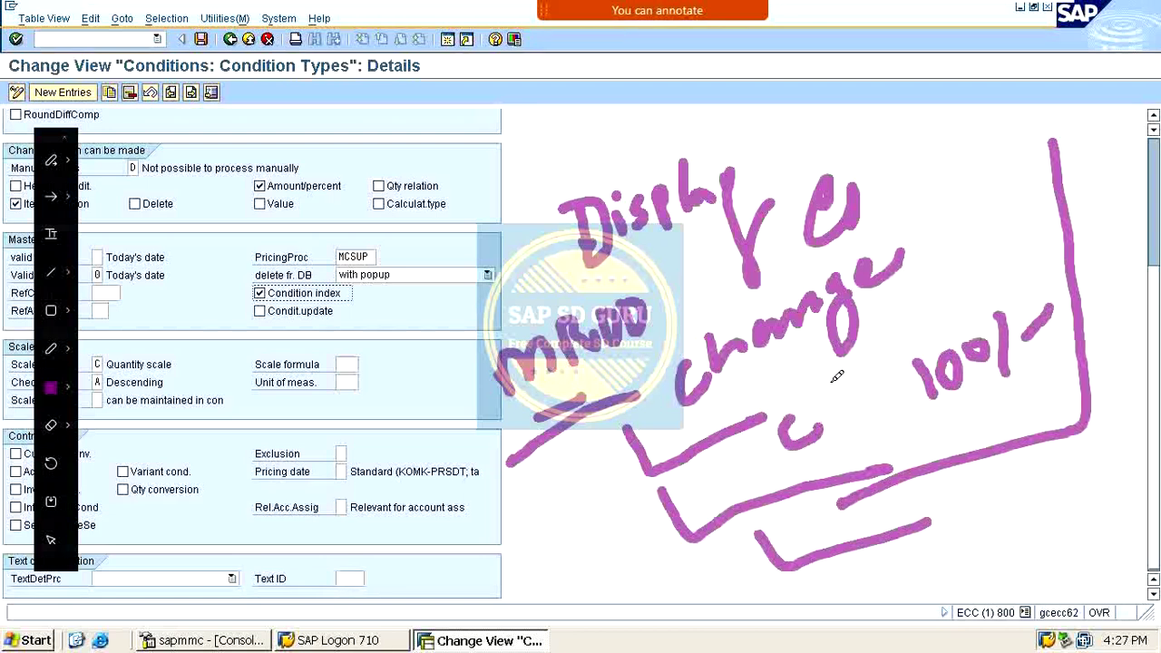
pyautogui.moveTo(836, 379)
pyautogui.mouseDown()
pyautogui.moveTo(845, 440)
pyautogui.moveTo(876, 397)
pyautogui.moveTo(896, 415)
pyautogui.moveTo(1004, 400)
pyautogui.mouseUp()
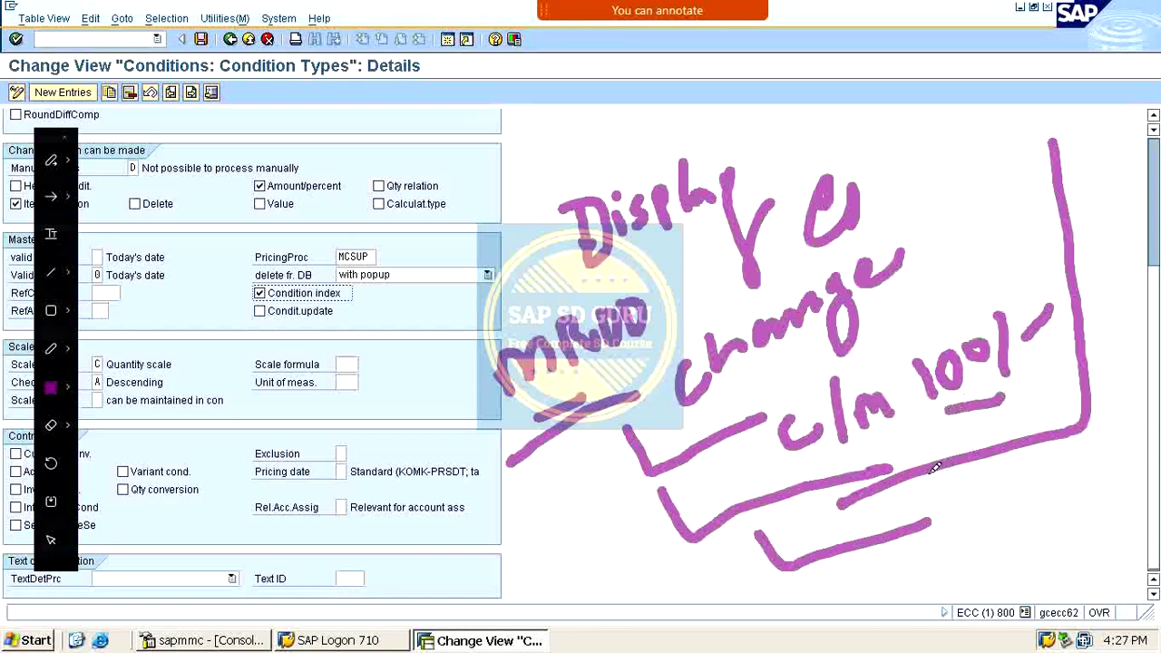
# - Handwrite price notes of 120 and 150 at the second and third branches
pyautogui.moveTo(921, 488)
pyautogui.mouseDown()
pyautogui.moveTo(919, 511)
pyautogui.moveTo(955, 505)
pyautogui.mouseUp()
pyautogui.moveTo(957, 459)
pyautogui.mouseDown()
pyautogui.moveTo(1017, 465)
pyautogui.moveTo(1069, 447)
pyautogui.mouseUp()
pyautogui.moveTo(1082, 465)
pyautogui.mouseDown()
pyautogui.moveTo(1102, 441)
pyautogui.moveTo(1098, 458)
pyautogui.mouseUp()
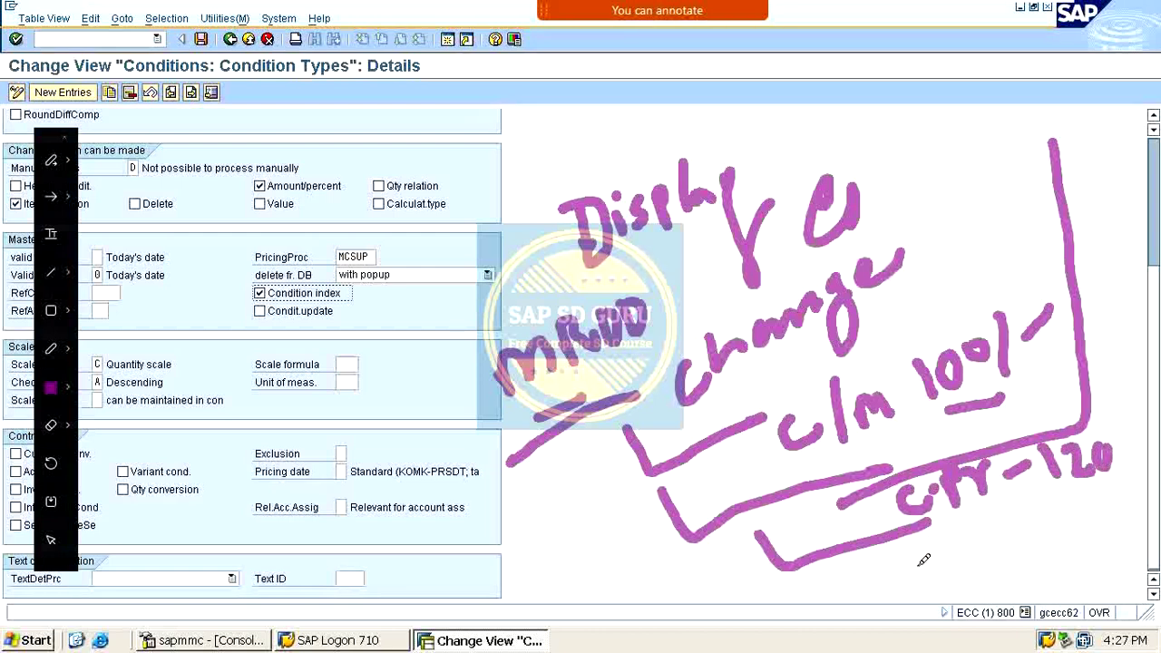
pyautogui.moveTo(914, 563)
pyautogui.mouseDown()
pyautogui.moveTo(935, 581)
pyautogui.moveTo(980, 553)
pyautogui.moveTo(1108, 546)
pyautogui.moveTo(1125, 531)
pyautogui.moveTo(1141, 547)
pyautogui.moveTo(1127, 562)
pyautogui.mouseUp()
pyautogui.moveTo(1125, 519)
pyautogui.mouseDown()
pyautogui.moveTo(1145, 509)
pyautogui.moveTo(1143, 541)
pyautogui.moveTo(1151, 506)
pyautogui.mouseUp()
# - Bracket and frame the handwritten notes, add a tick beside Condition index, and clear all annotations
pyautogui.moveTo(816, 372)
pyautogui.mouseDown()
pyautogui.moveTo(755, 426)
pyautogui.moveTo(848, 573)
pyautogui.moveTo(943, 600)
pyautogui.moveTo(1027, 583)
pyautogui.mouseUp()
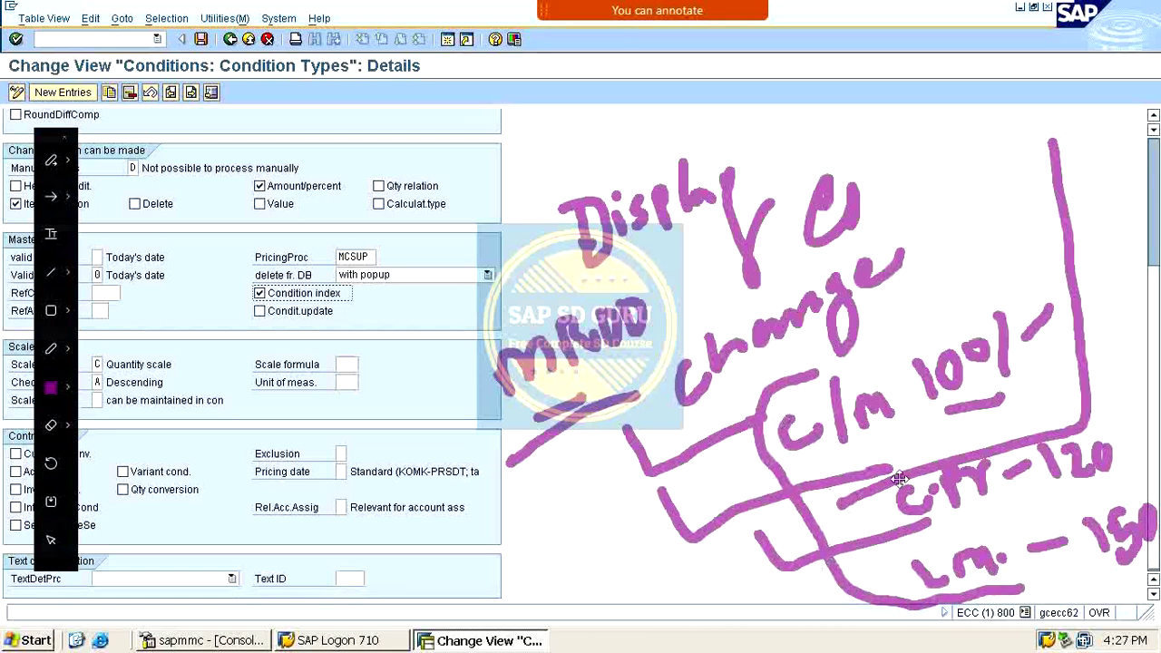
pyautogui.moveTo(517, 145)
pyautogui.mouseDown()
pyautogui.moveTo(509, 231)
pyautogui.moveTo(945, 635)
pyautogui.moveTo(1148, 437)
pyautogui.moveTo(1116, 218)
pyautogui.mouseUp()
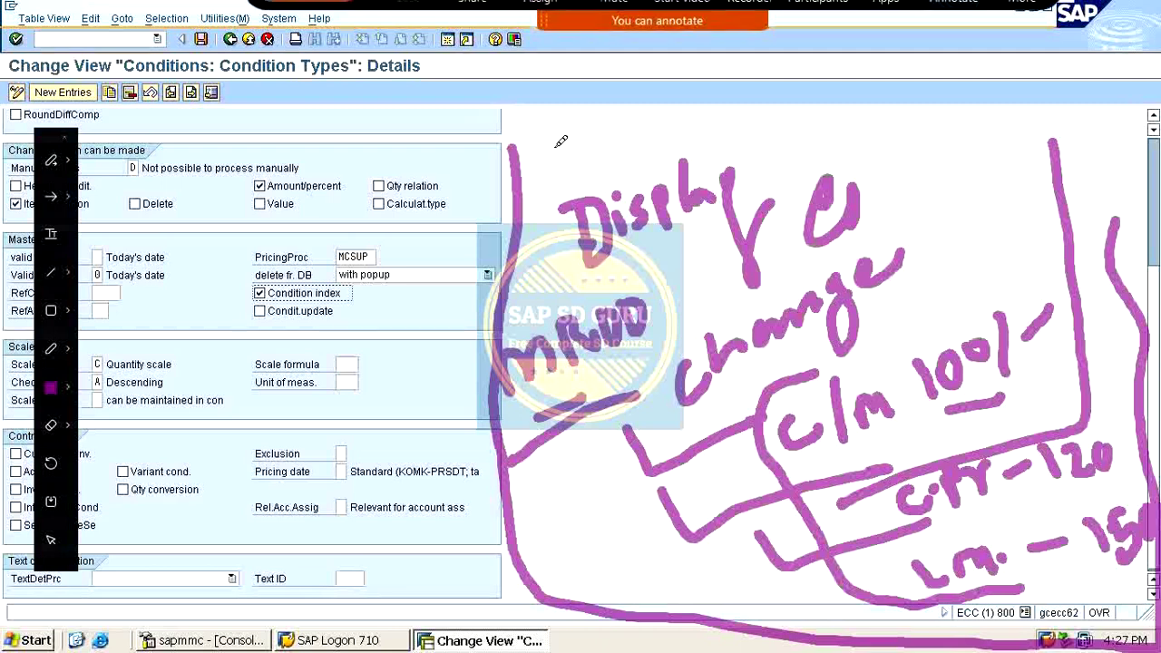
pyautogui.moveTo(535, 141)
pyautogui.mouseDown()
pyautogui.moveTo(884, 118)
pyautogui.moveTo(1080, 123)
pyautogui.moveTo(1152, 367)
pyautogui.mouseUp()
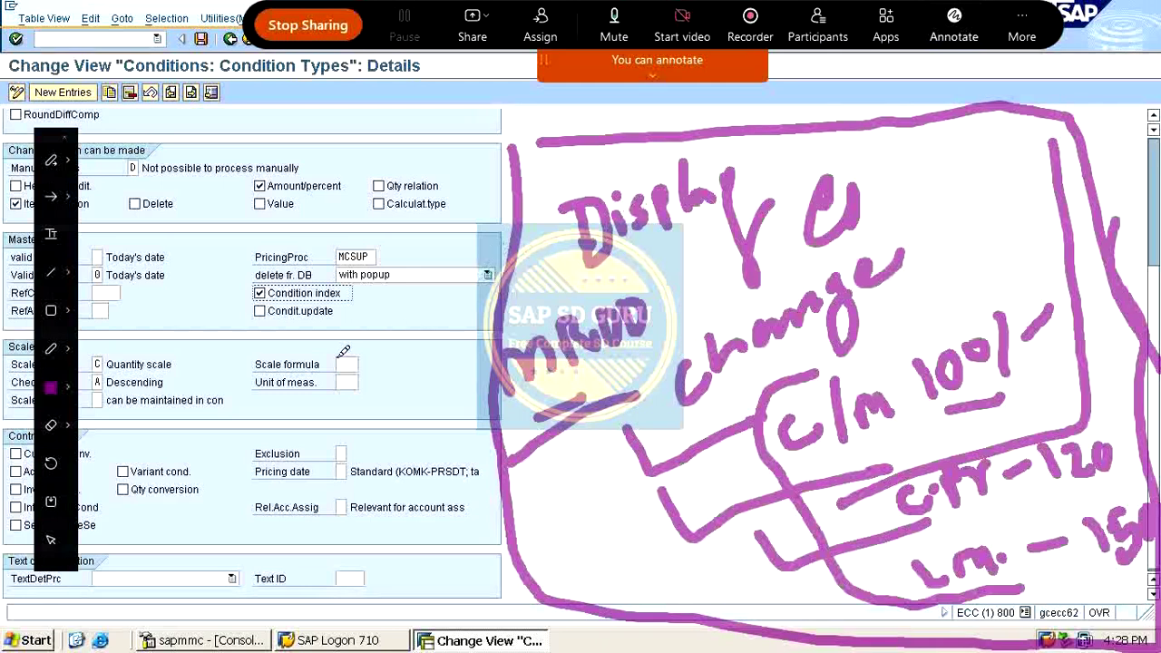
pyautogui.moveTo(371, 288); pyautogui.dragTo(525, 169)
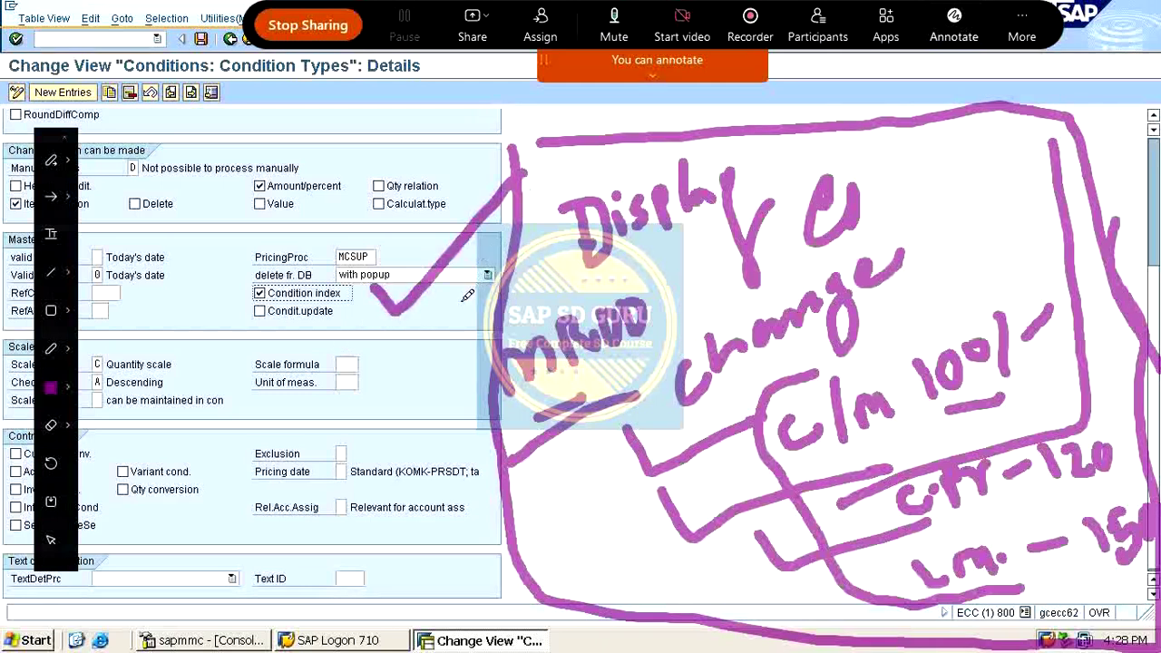
pyautogui.press('Escape')
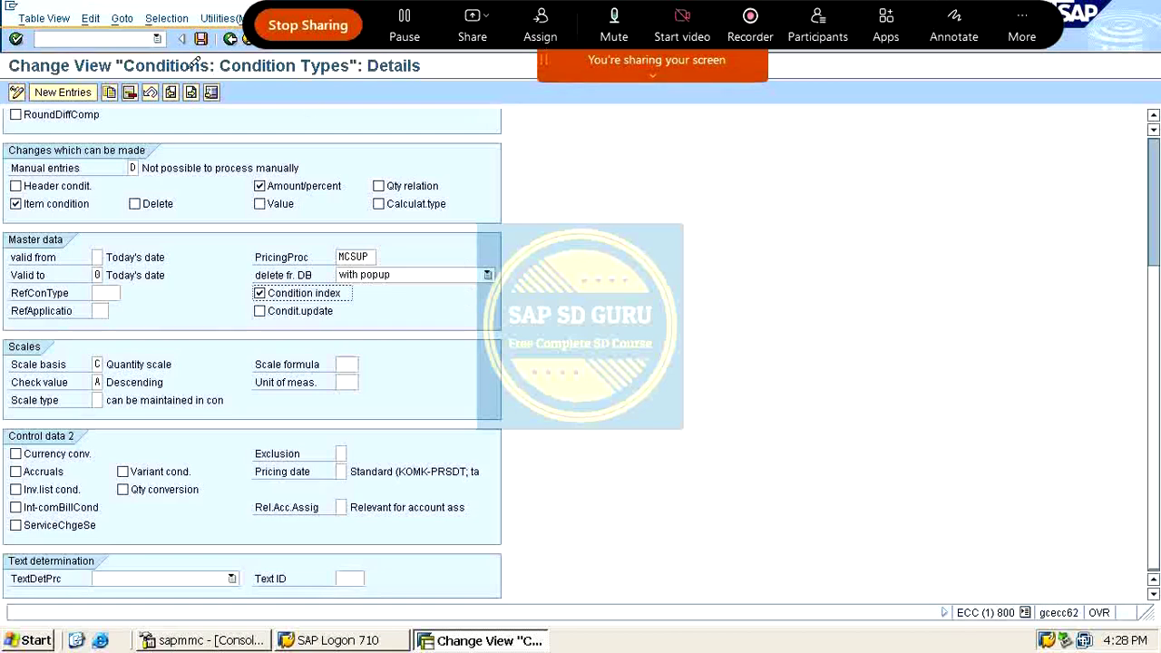
# - Leave the condition type details with /n and run transaction V/03 to create a pricing condition table
pyautogui.click(123, 36)
pyautogui.write('/n')
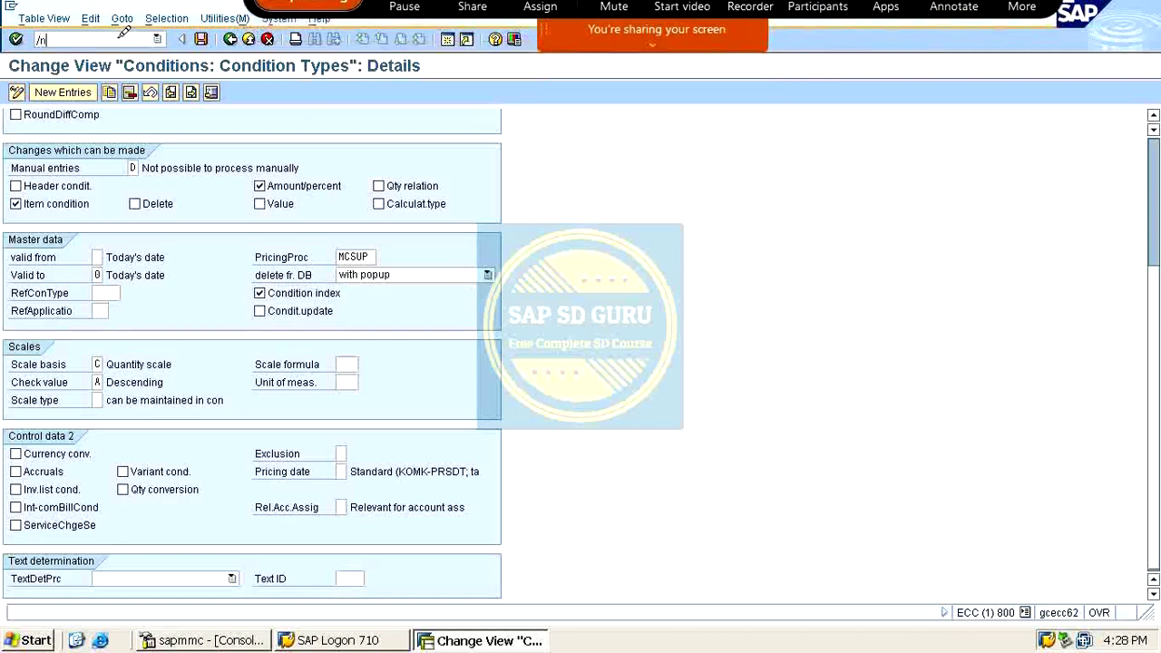
pyautogui.press('Return')
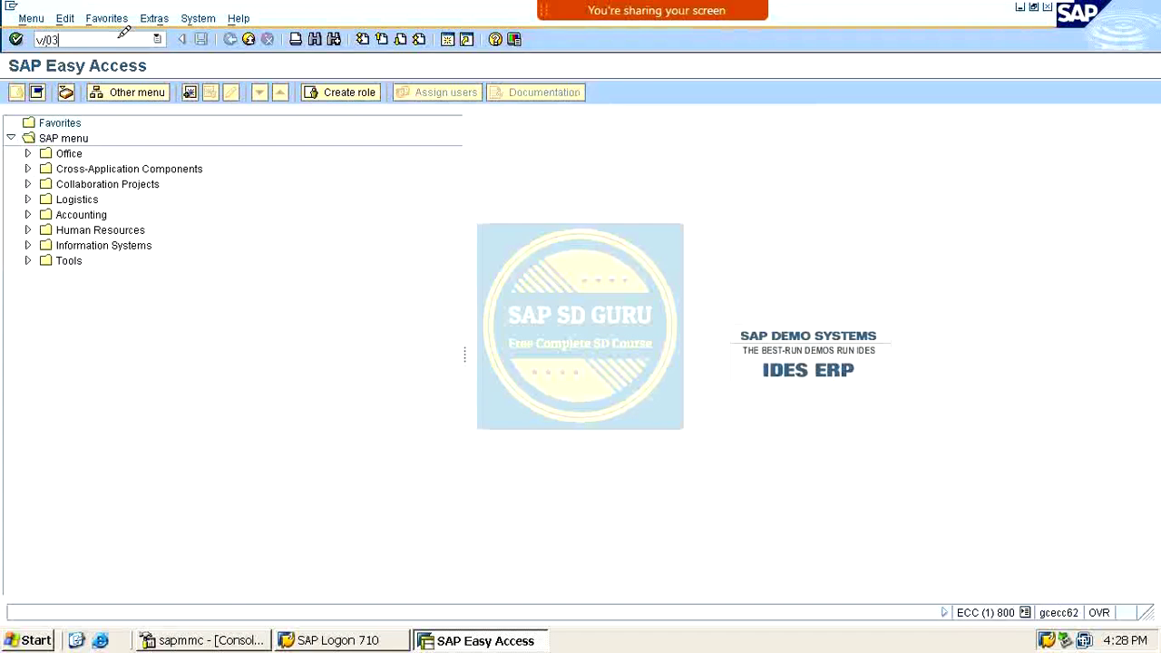
pyautogui.press('Return')
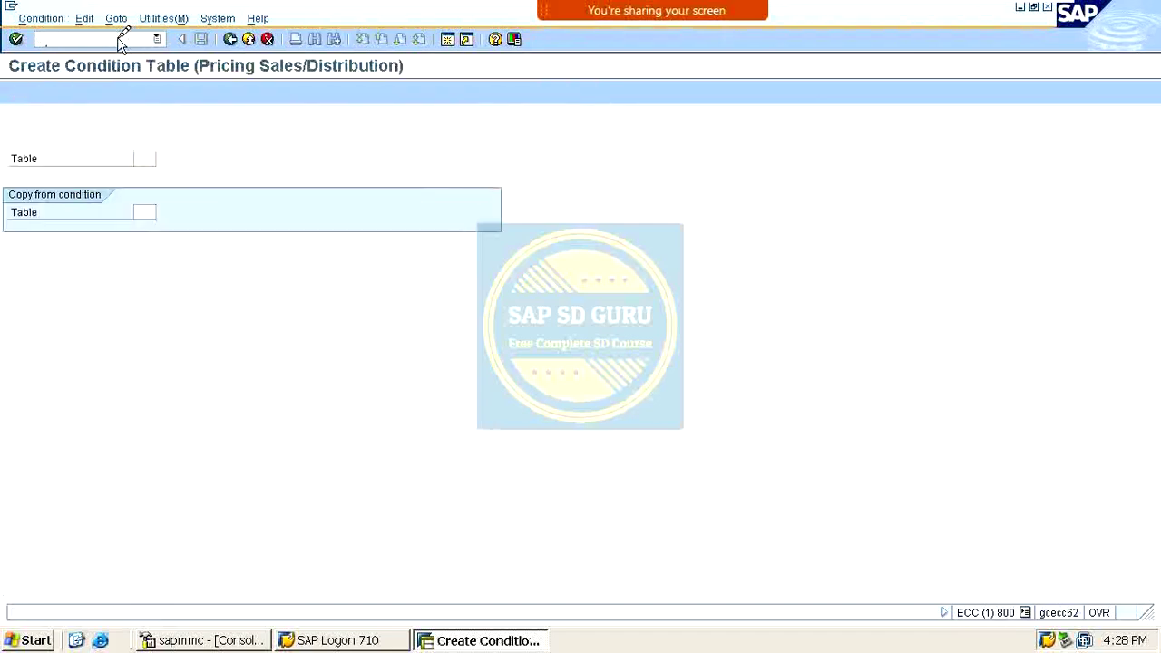
# - Start a condition table without entering a table number and add Sales Organization from the field catalog as its key field
pyautogui.press('Return')
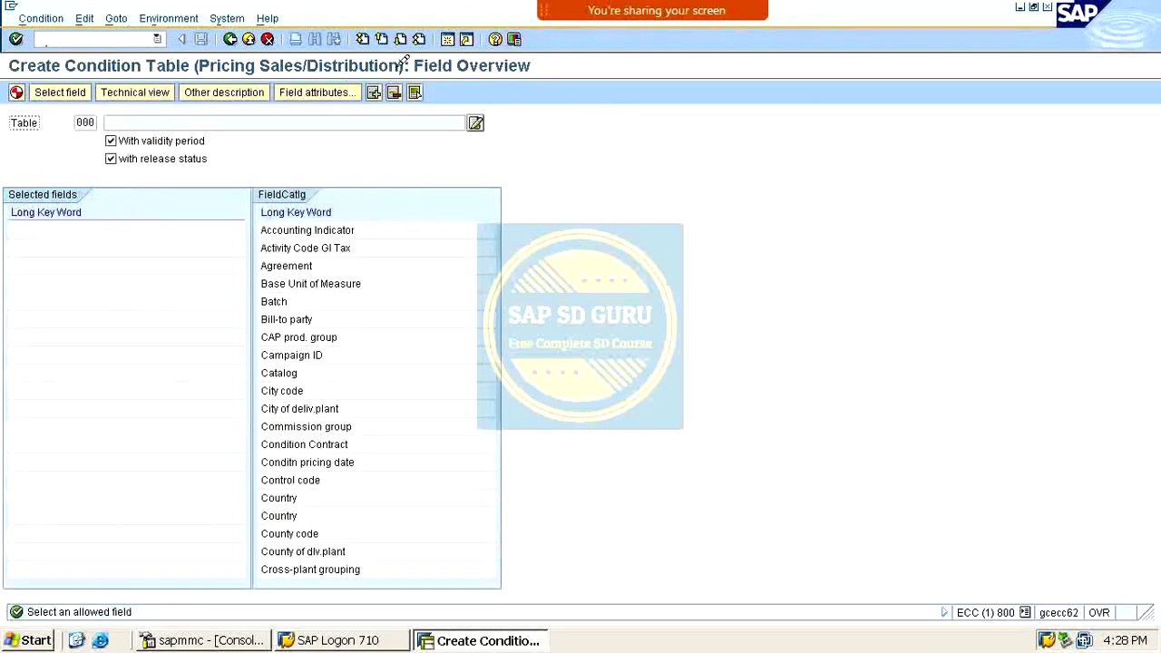
pyautogui.click(402, 39)
pyautogui.click(402, 39)
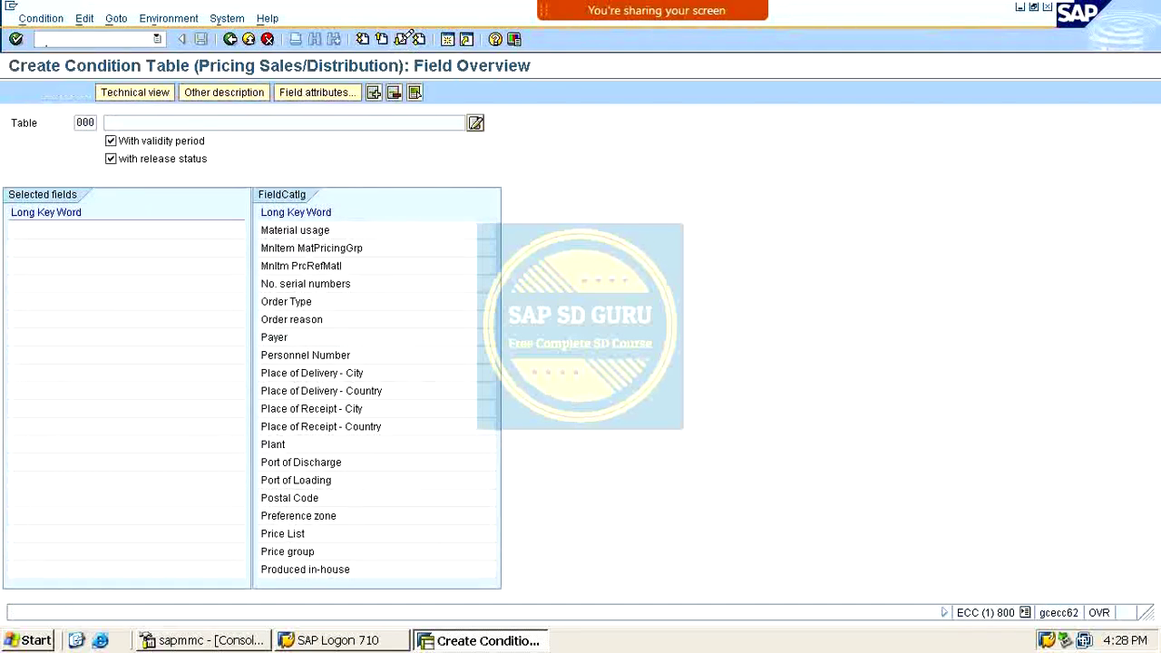
pyautogui.click(411, 38)
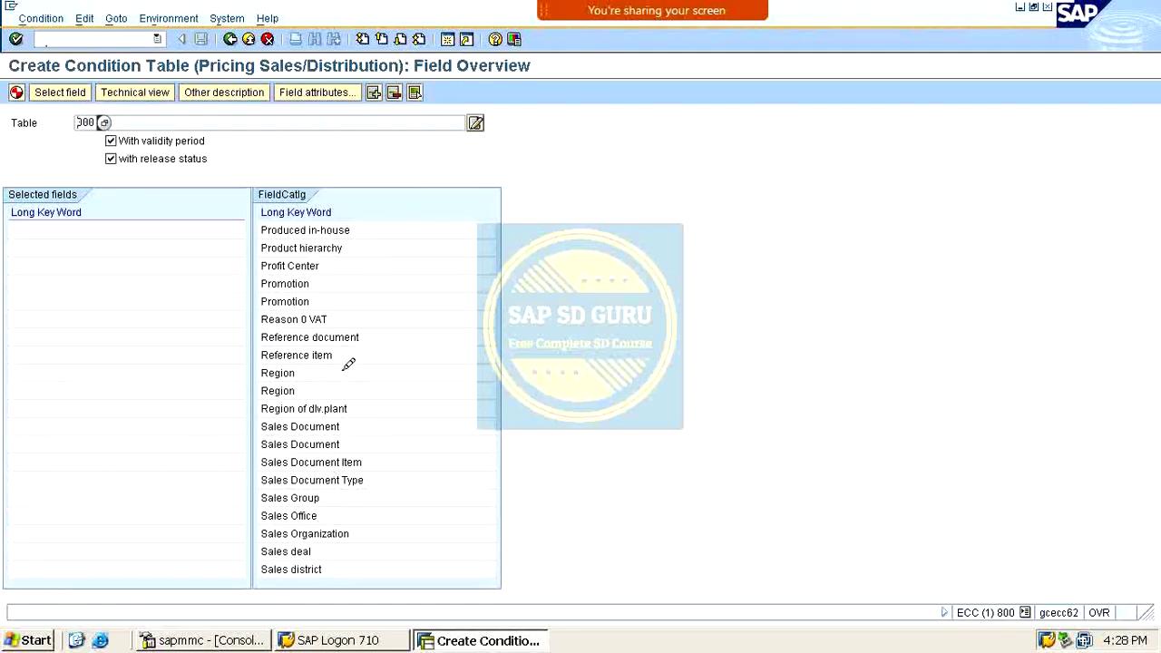
pyautogui.doubleClick(328, 534)
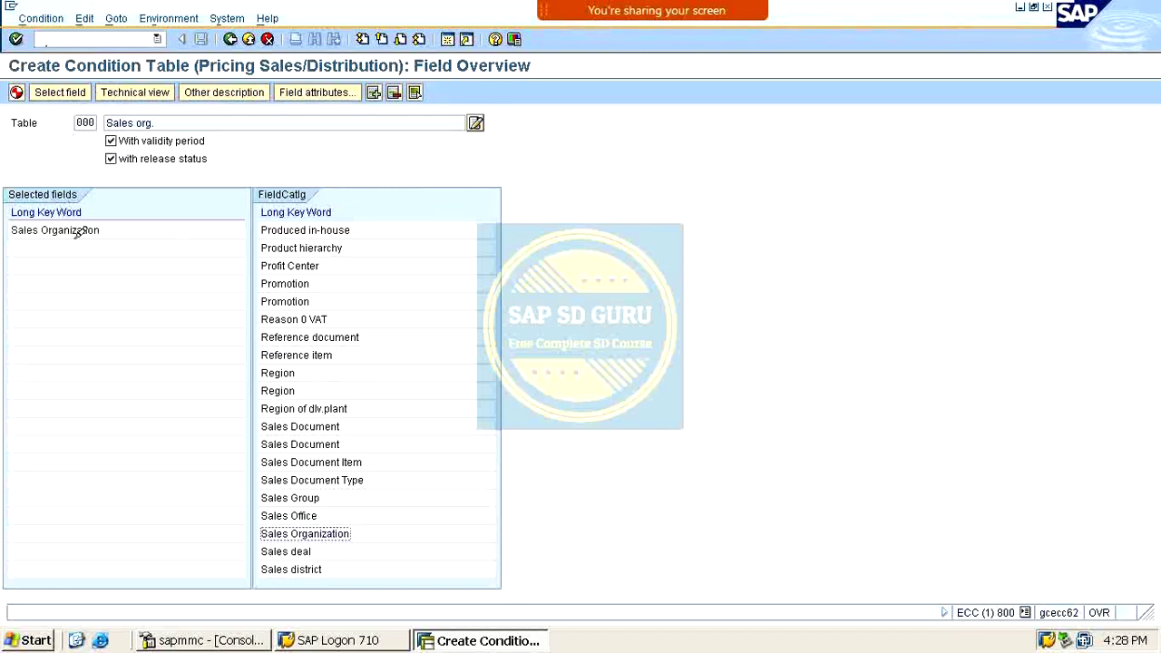
# - Generate the condition table despite the identical existing one, and assign it to package ZSD0
pyautogui.click(18, 92)
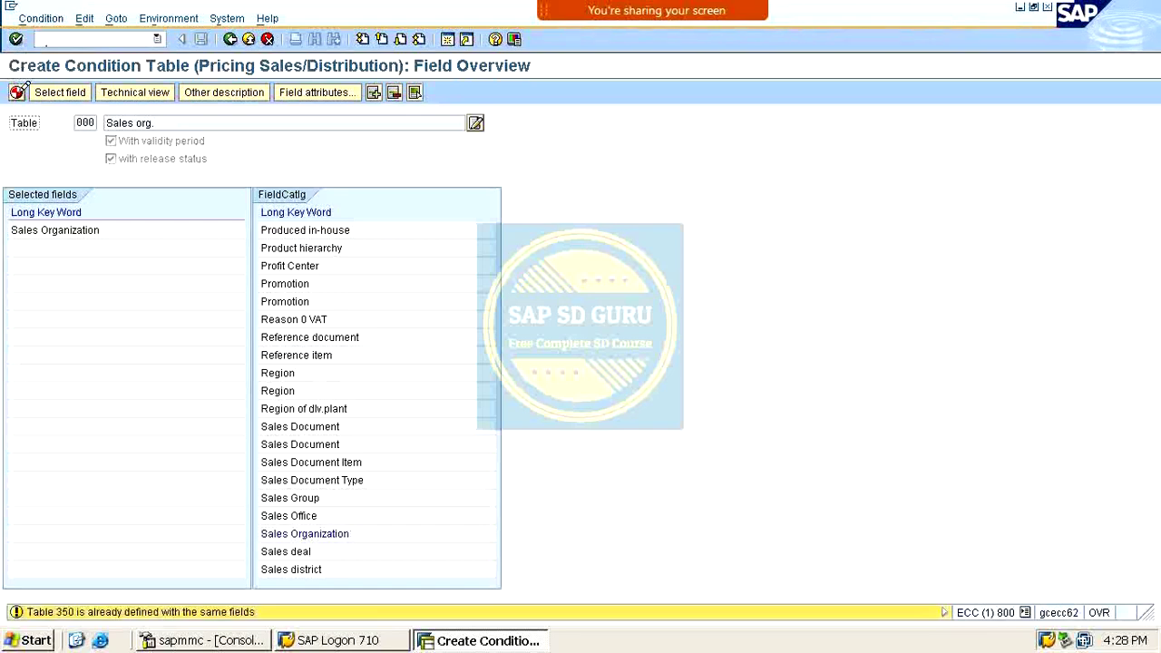
pyautogui.click(17, 92)
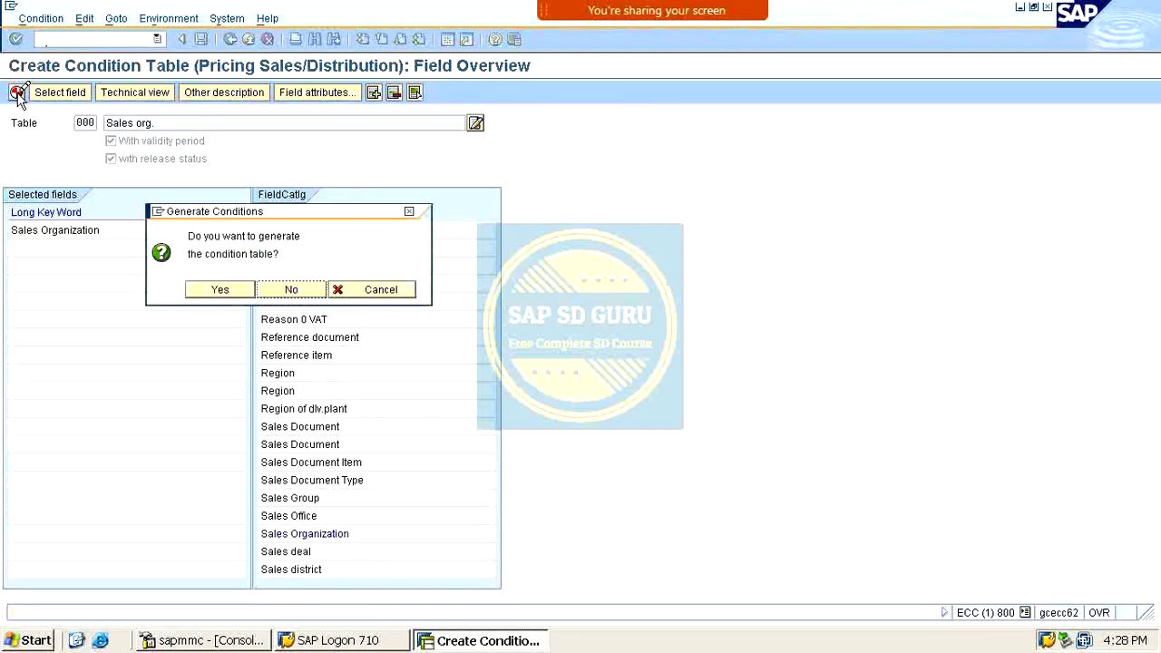
pyautogui.click(238, 287)
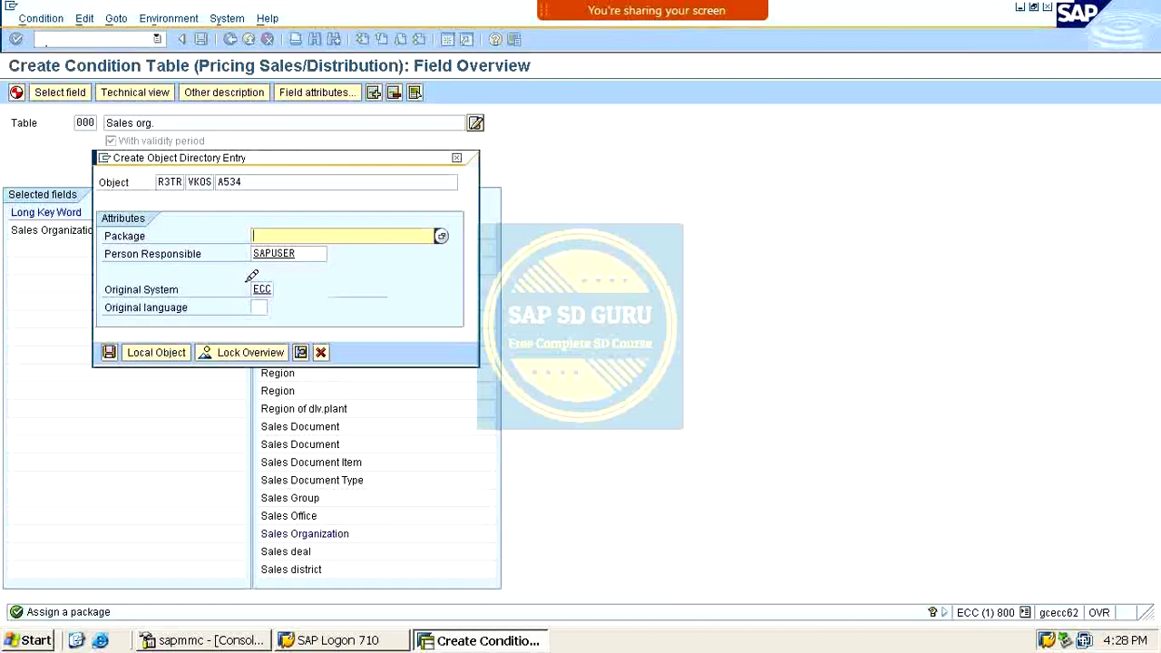
pyautogui.write('ZSD0')
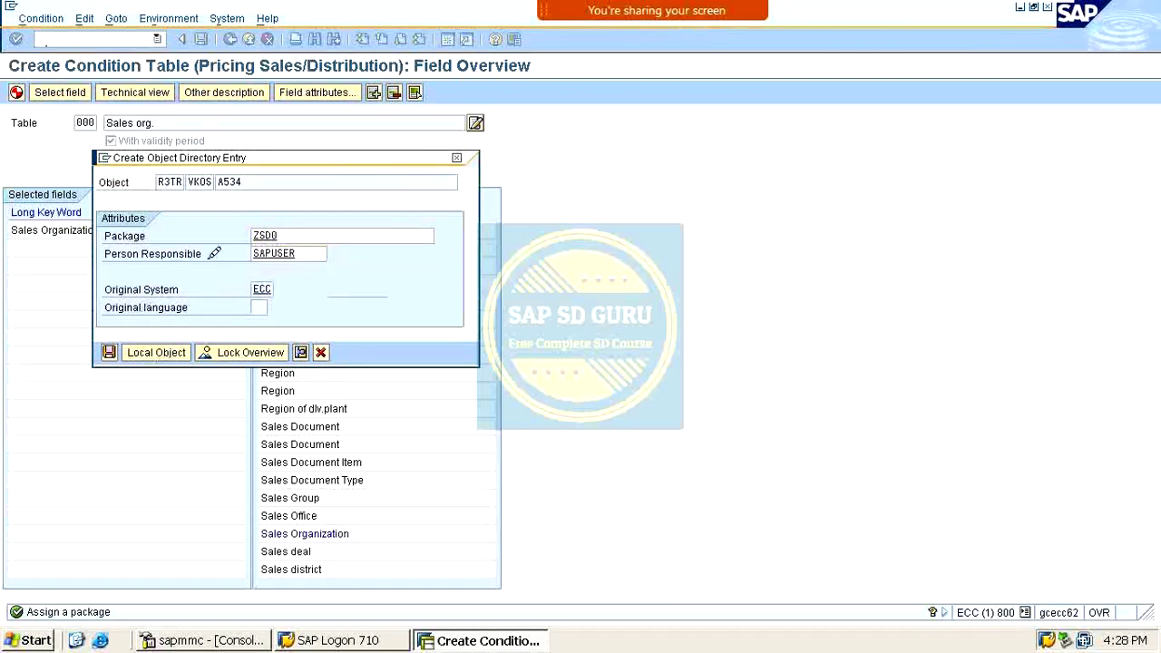
pyautogui.press('Return')
pyautogui.click(48, 262)
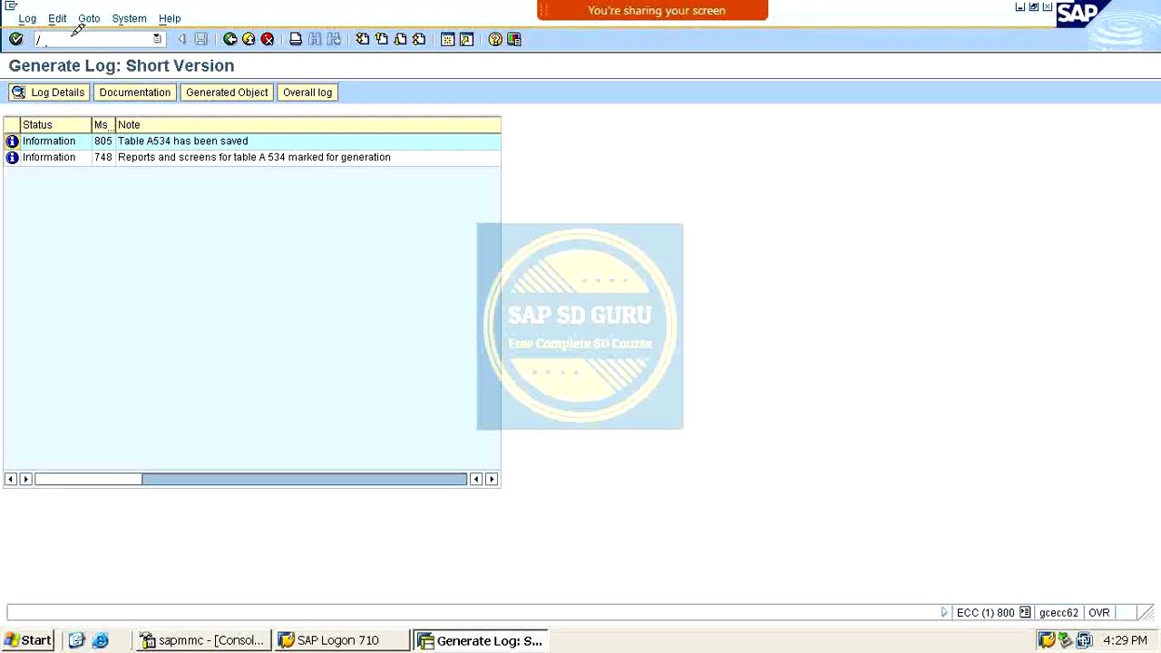
# - Leave the generation log and run transaction V/07 to maintain access sequences, accepting the cross-client notice
pyautogui.press('Return')
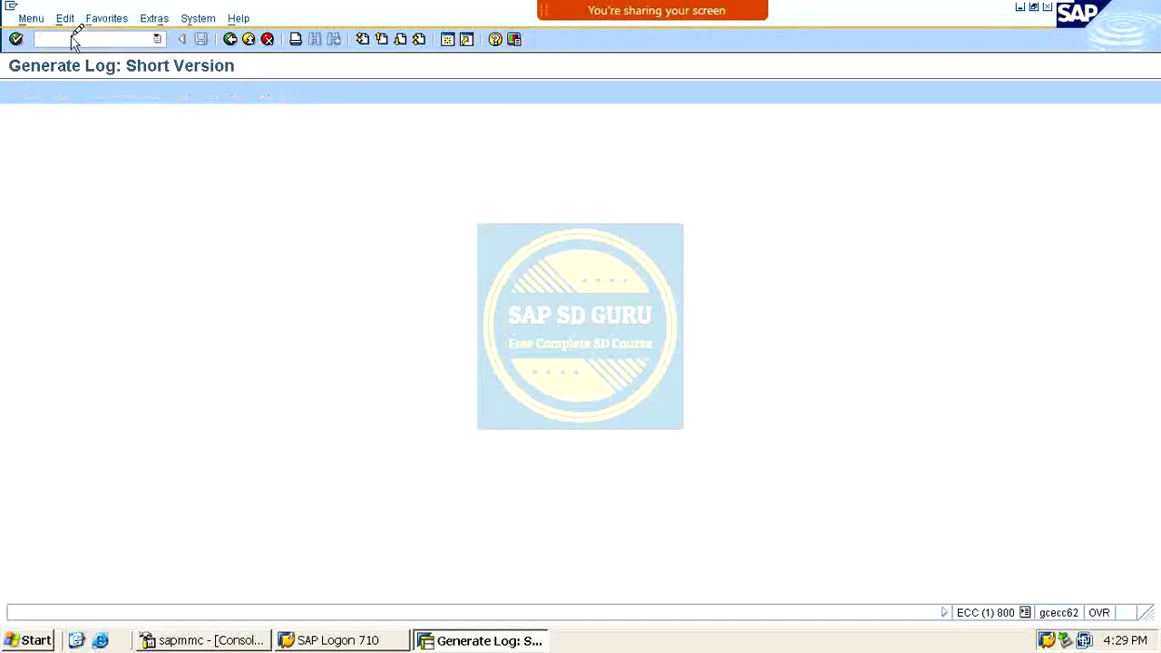
pyautogui.write('v/07')
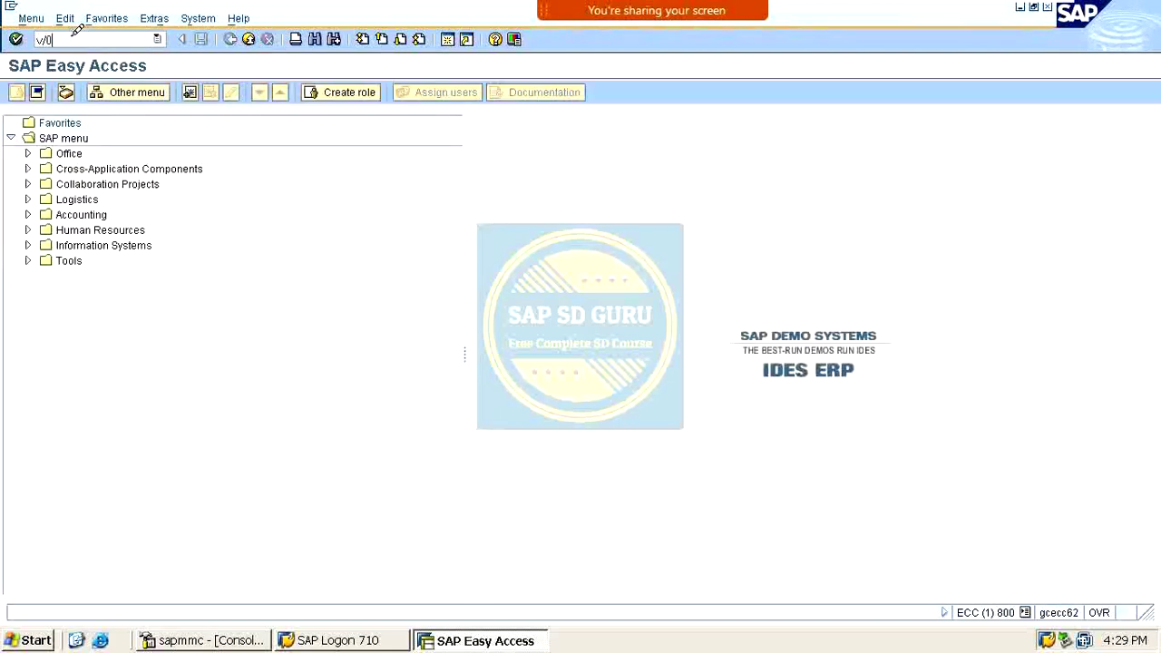
pyautogui.press('Return')
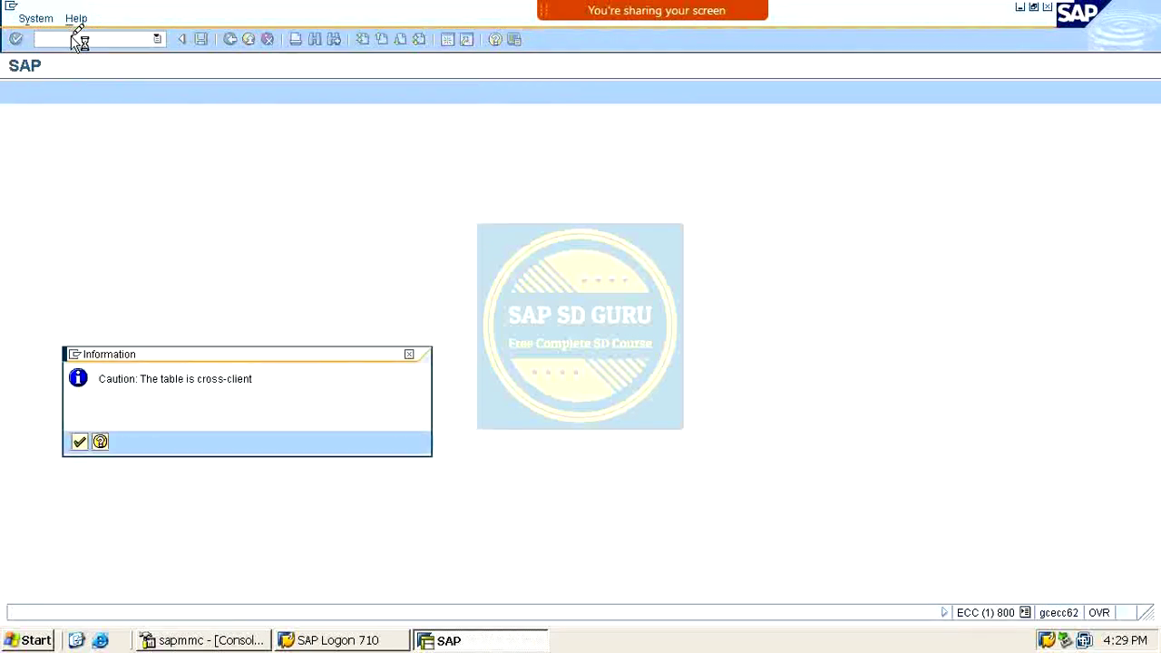
pyautogui.press('Return')
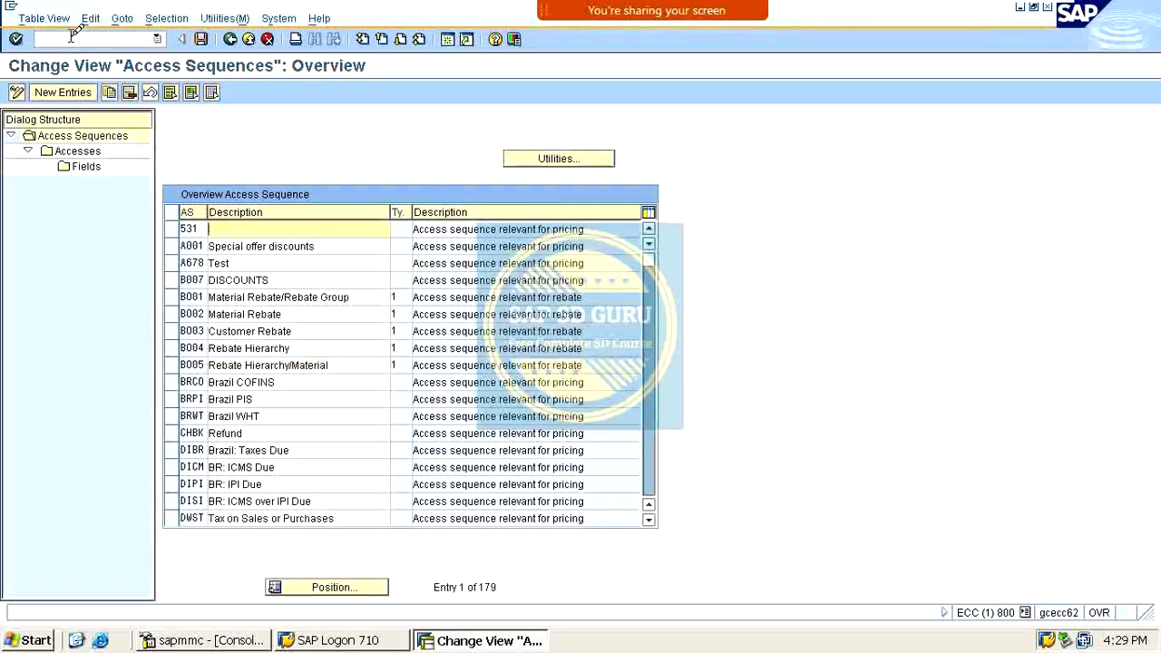
# - Create a new access sequence MR02 with the description MR02 ACCESS
pyautogui.click(78, 85)
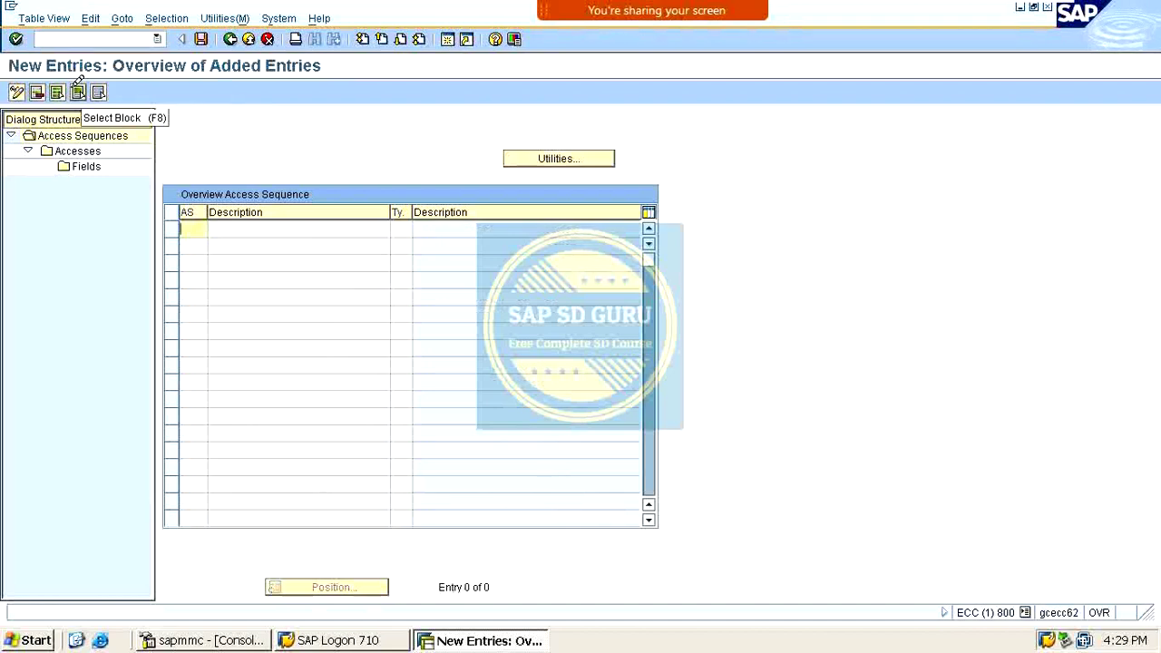
pyautogui.write('M')
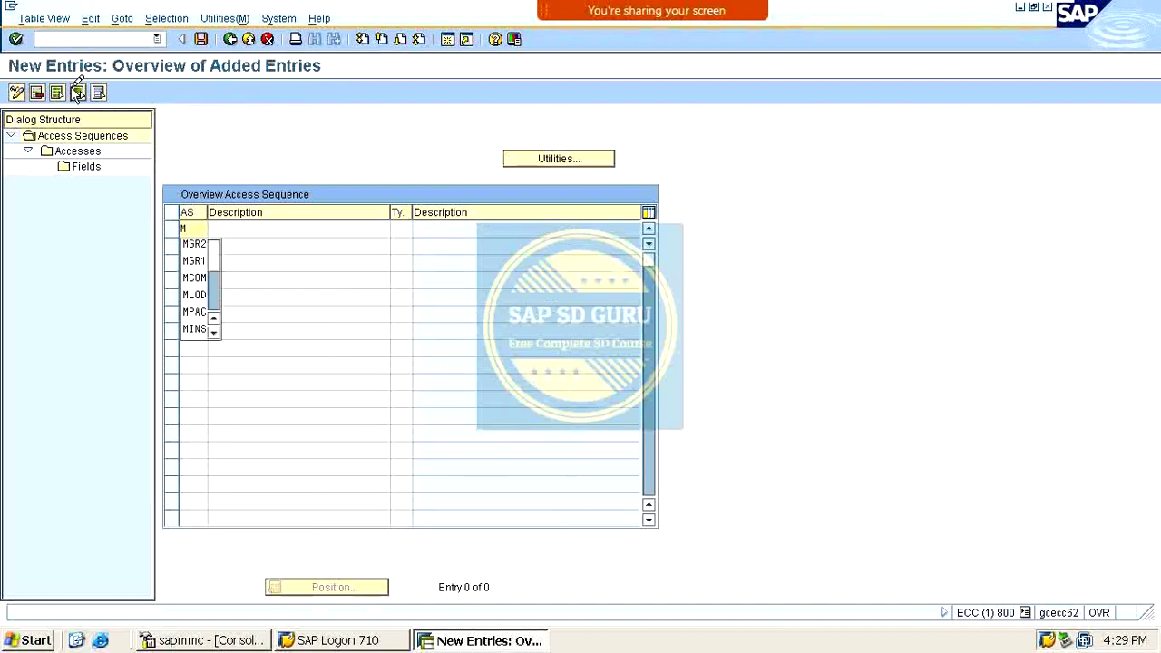
pyautogui.write('R01')
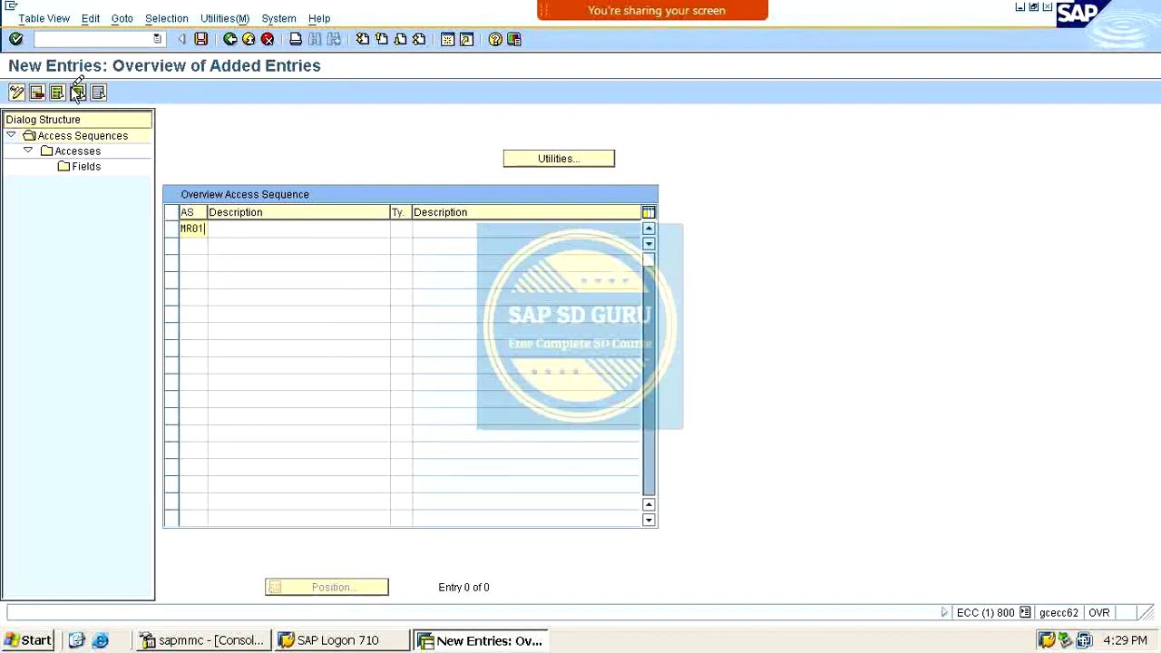
pyautogui.press('BackSpace')
pyautogui.write('2')
pyautogui.press('Tab')
pyautogui.write('MR0')
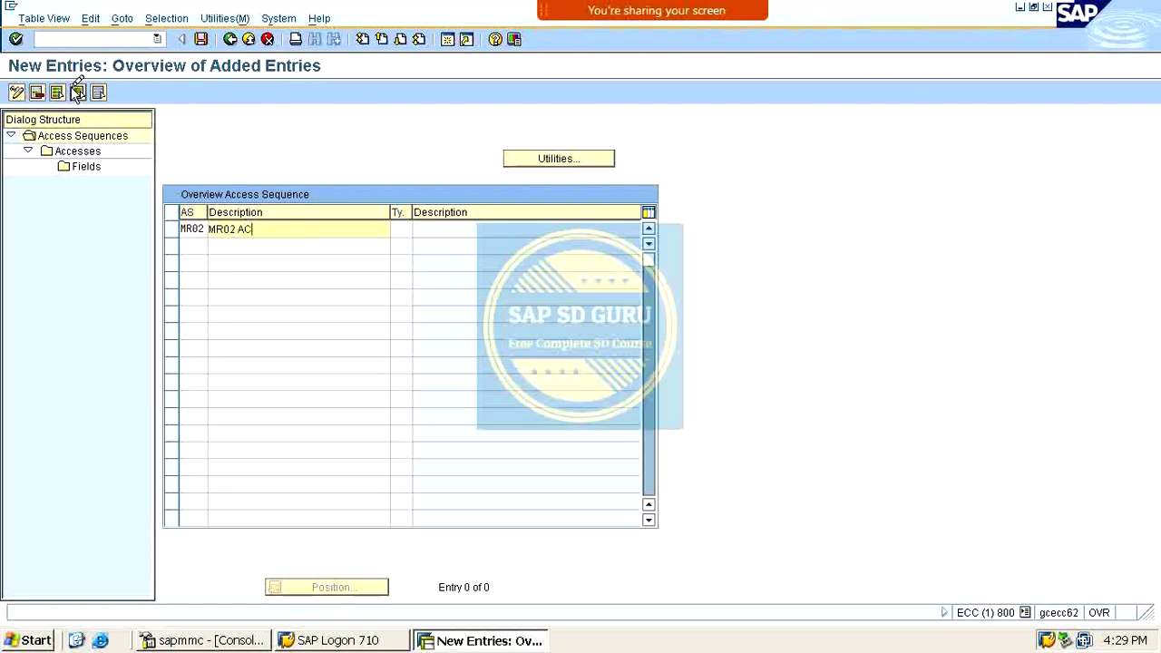
pyautogui.write('2 ACCESS')
pyautogui.press('Return')
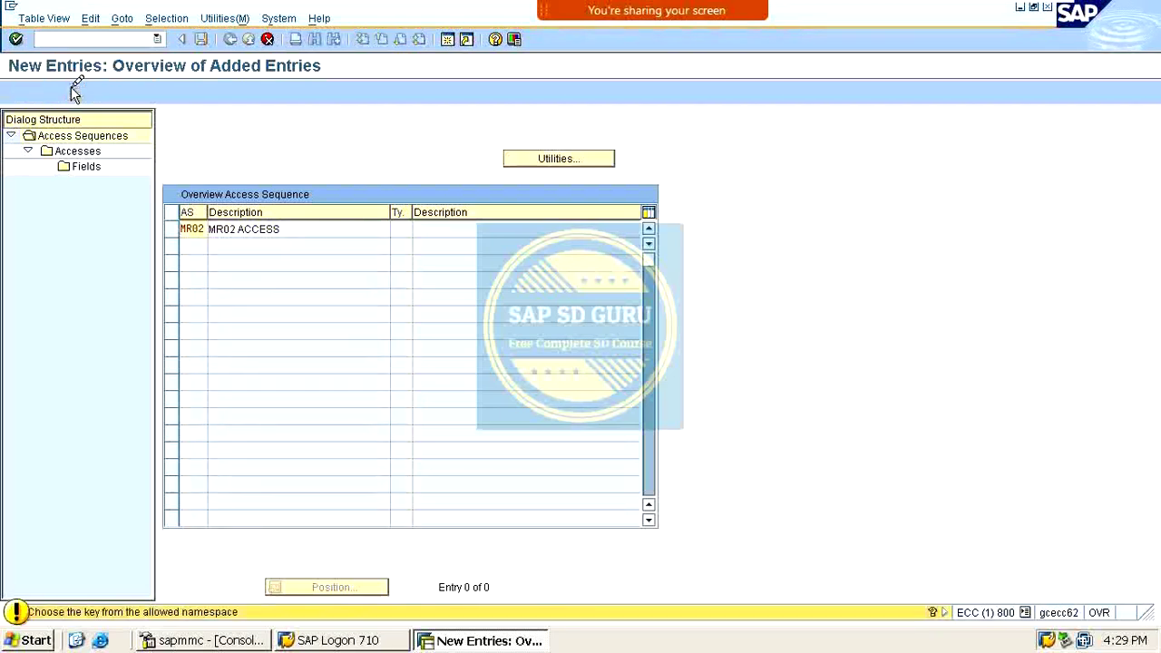
pyautogui.press('Return')
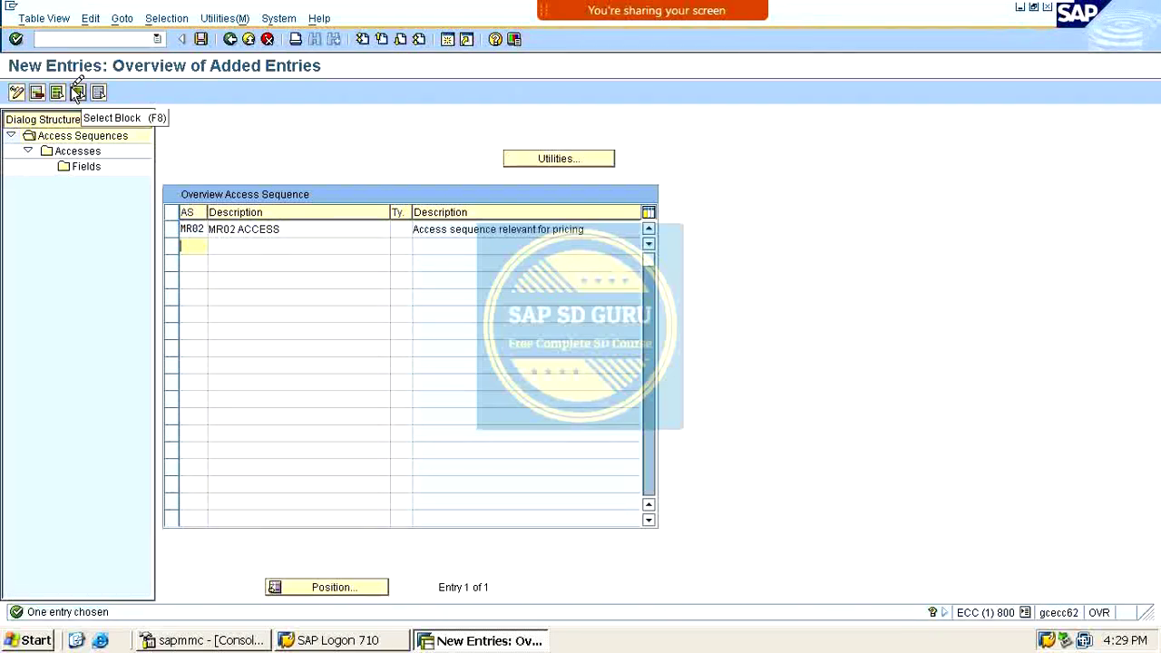
pyautogui.click(174, 228)
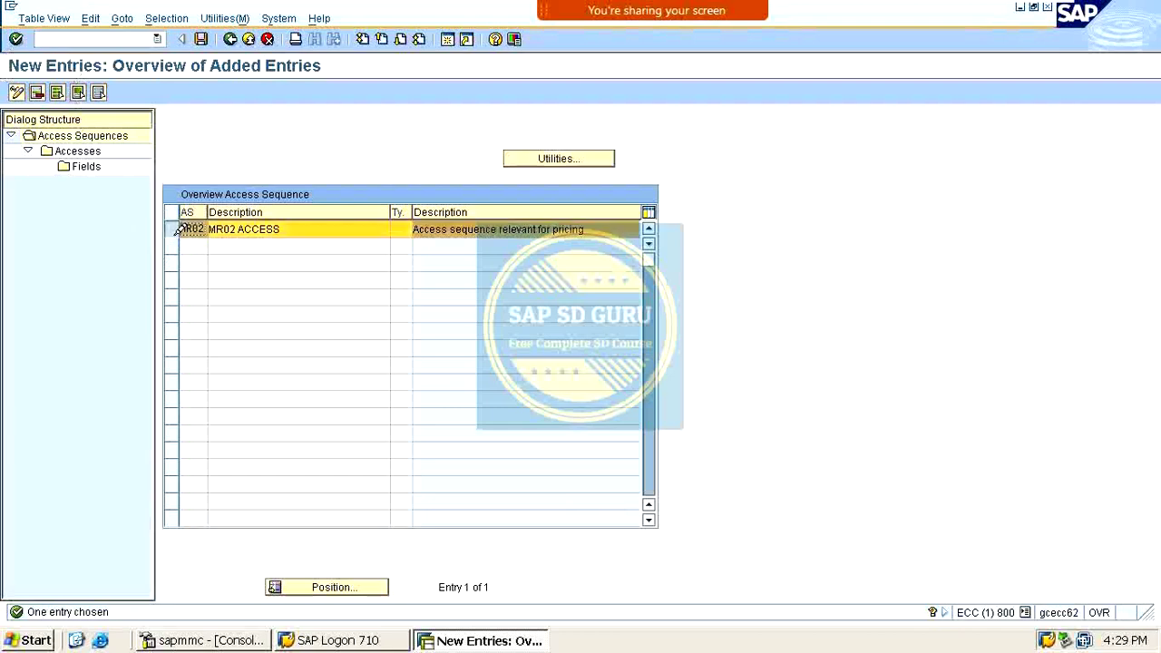
pyautogui.doubleClick(86, 166)
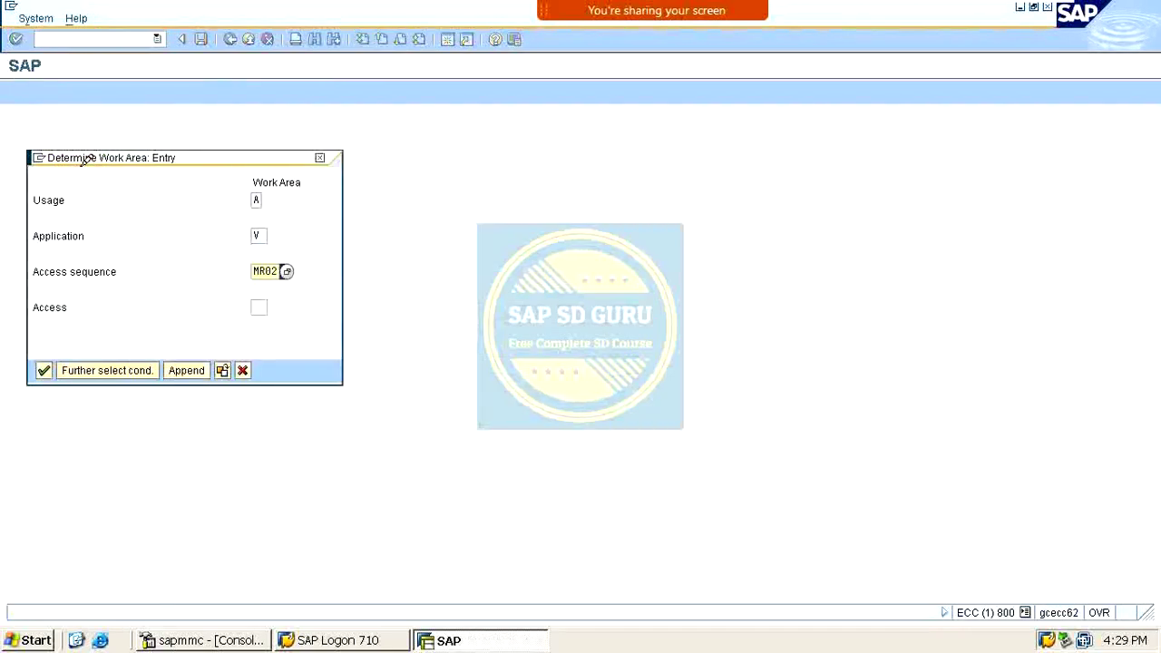
pyautogui.click(319, 158)
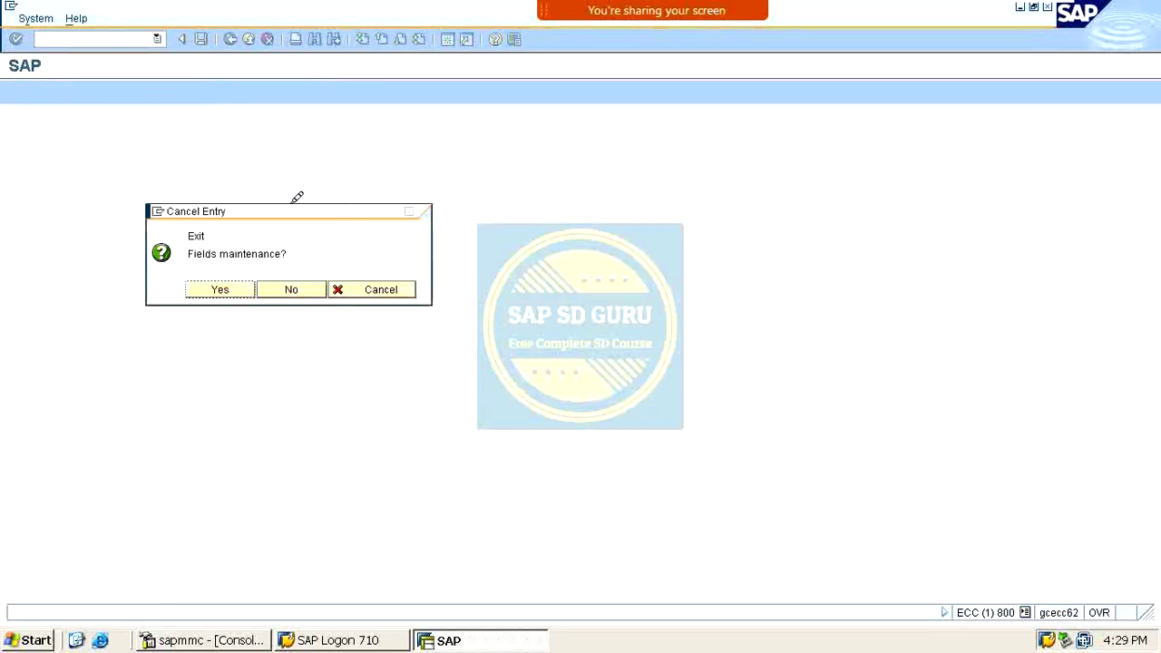
pyautogui.click(219, 287)
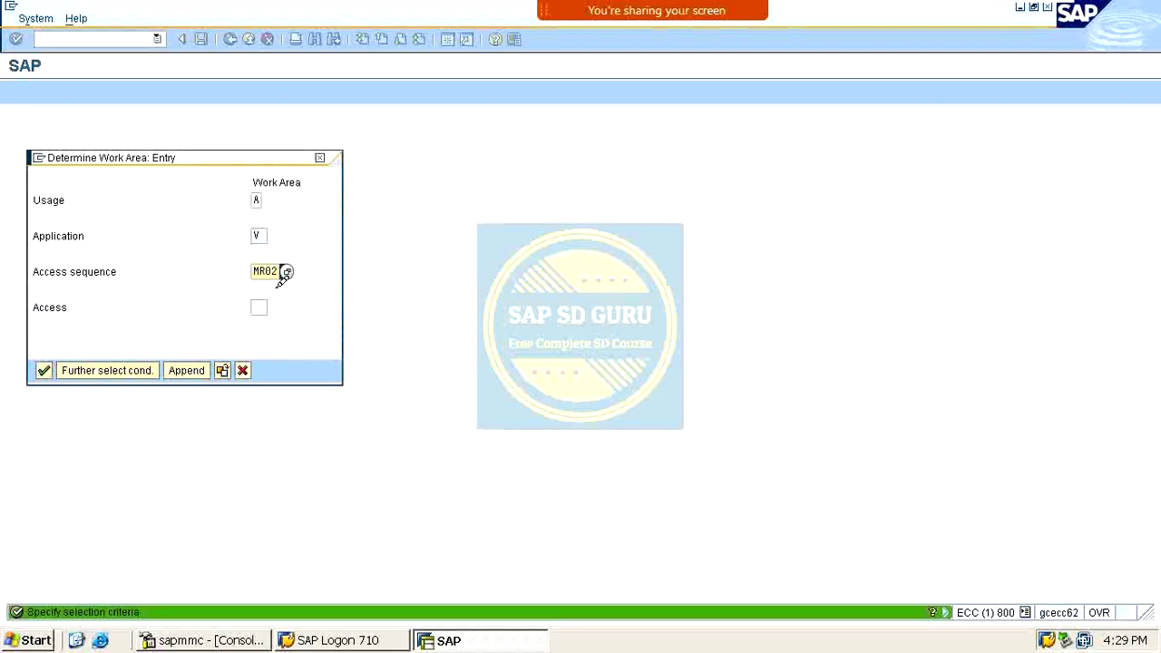
pyautogui.click(319, 158)
pyautogui.click(195, 287)
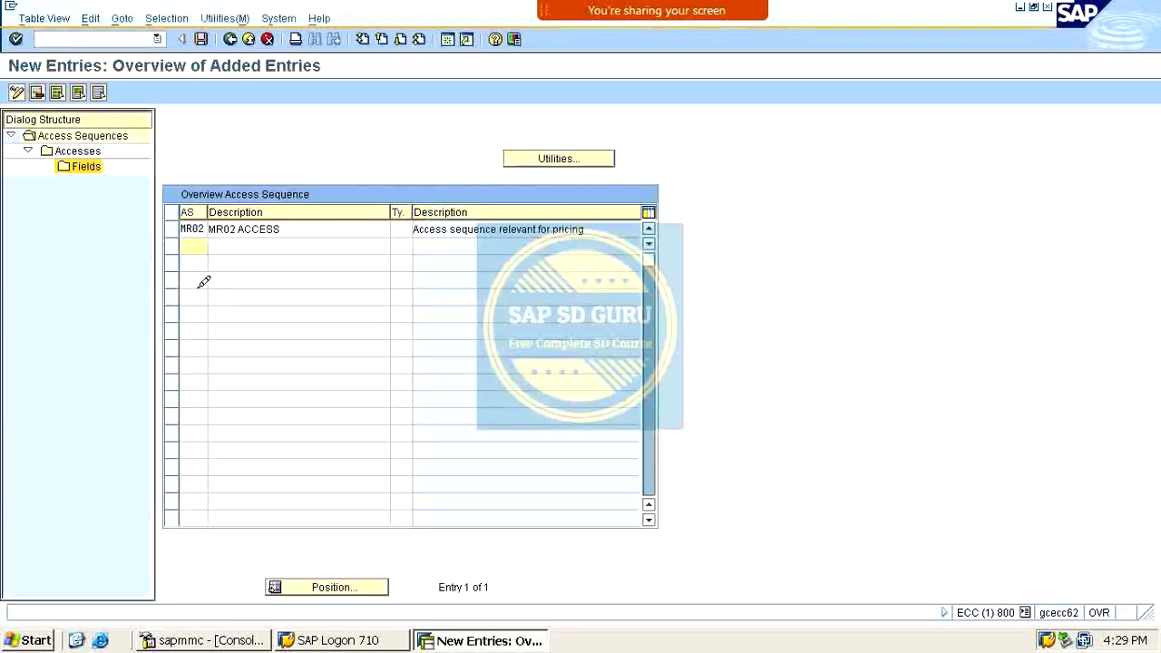
# - Open the accesses of sequence MR02 and add access number 10 with condition table 534
pyautogui.click(171, 228)
pyautogui.click(80, 150)
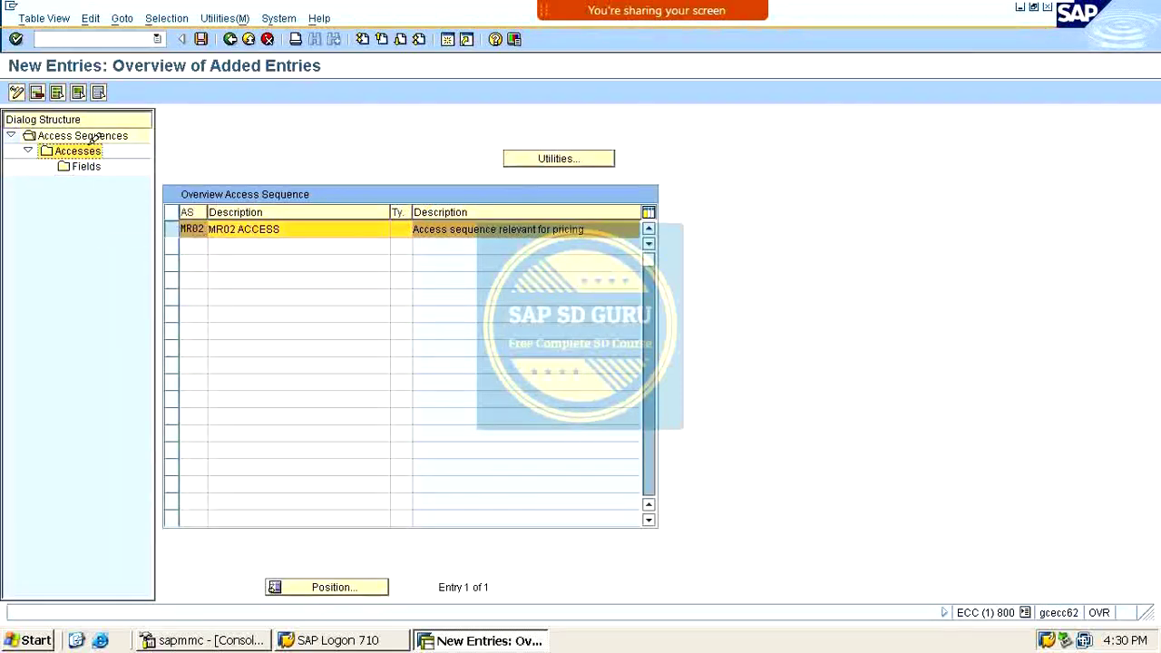
pyautogui.doubleClick(89, 147)
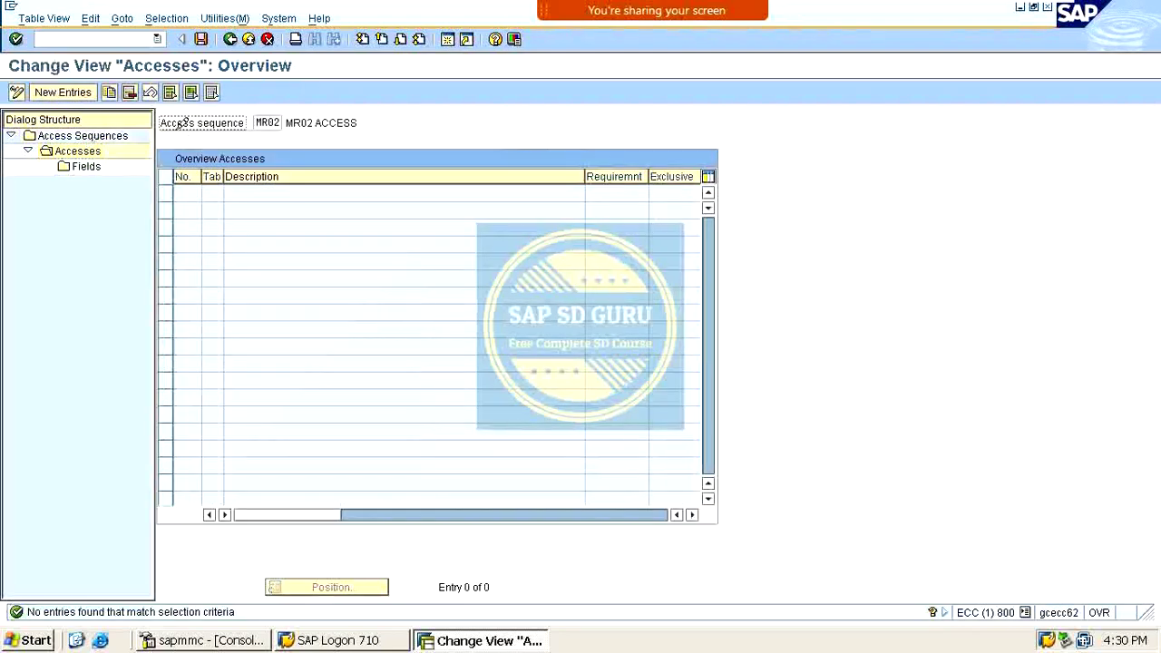
pyautogui.click(62, 91)
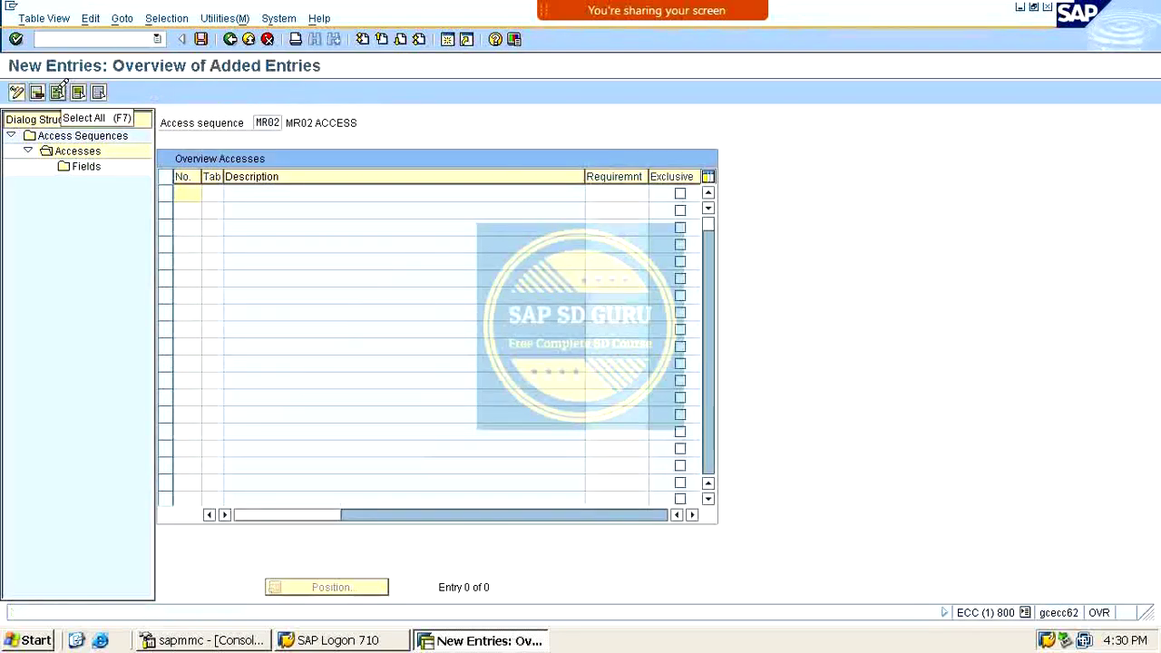
pyautogui.write('10')
pyautogui.press('Tab')
pyautogui.write('5')
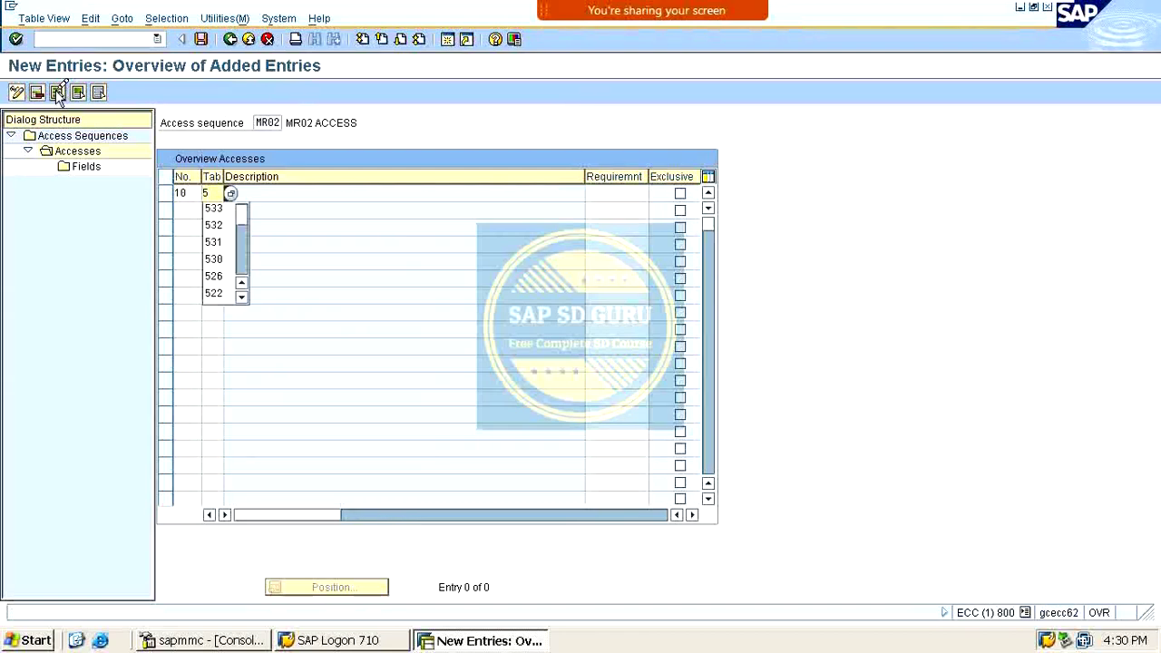
pyautogui.write('34')
pyautogui.press('Return')
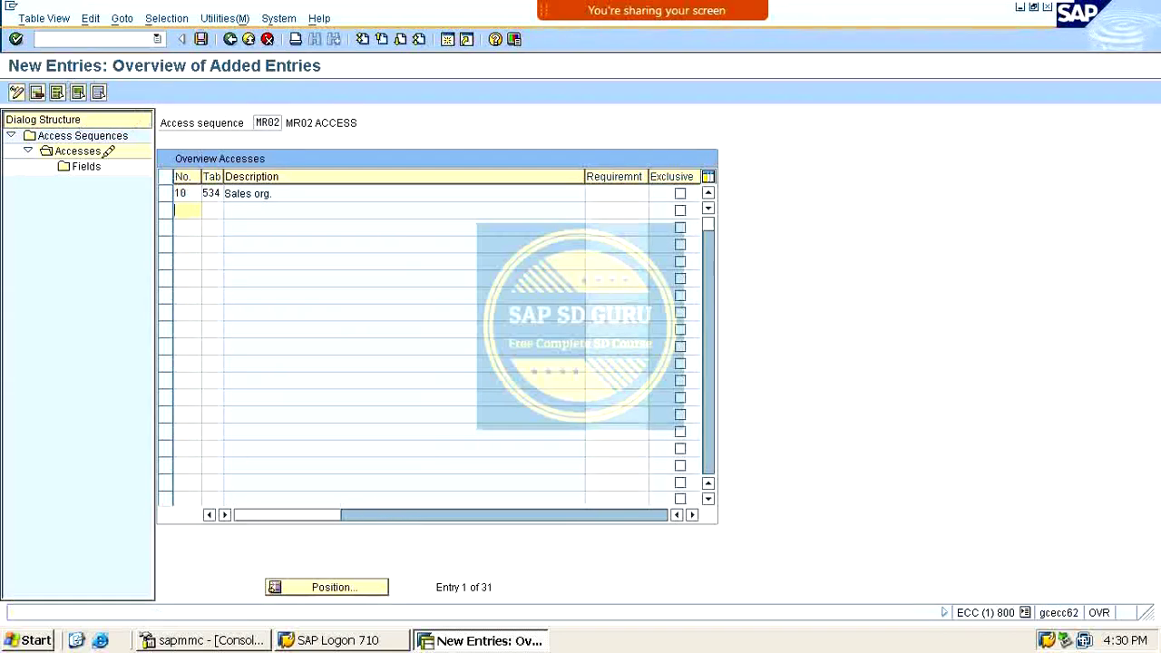
# - Open the field assignments of access 10 and return to the accesses overview
pyautogui.click(168, 187)
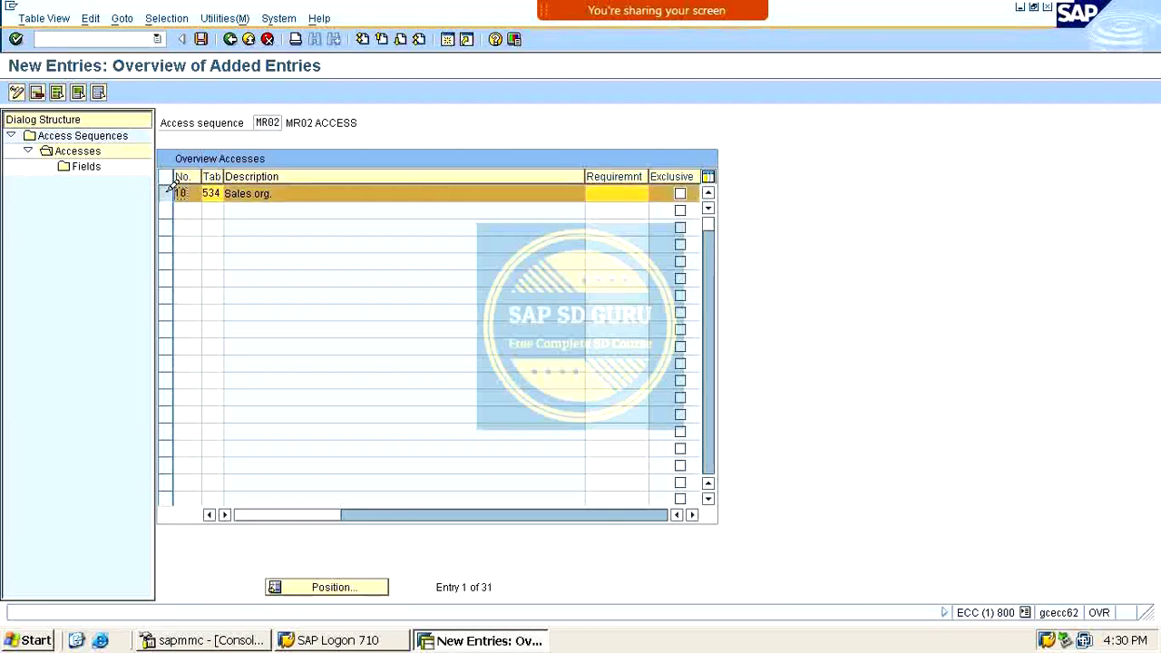
pyautogui.doubleClick(91, 166)
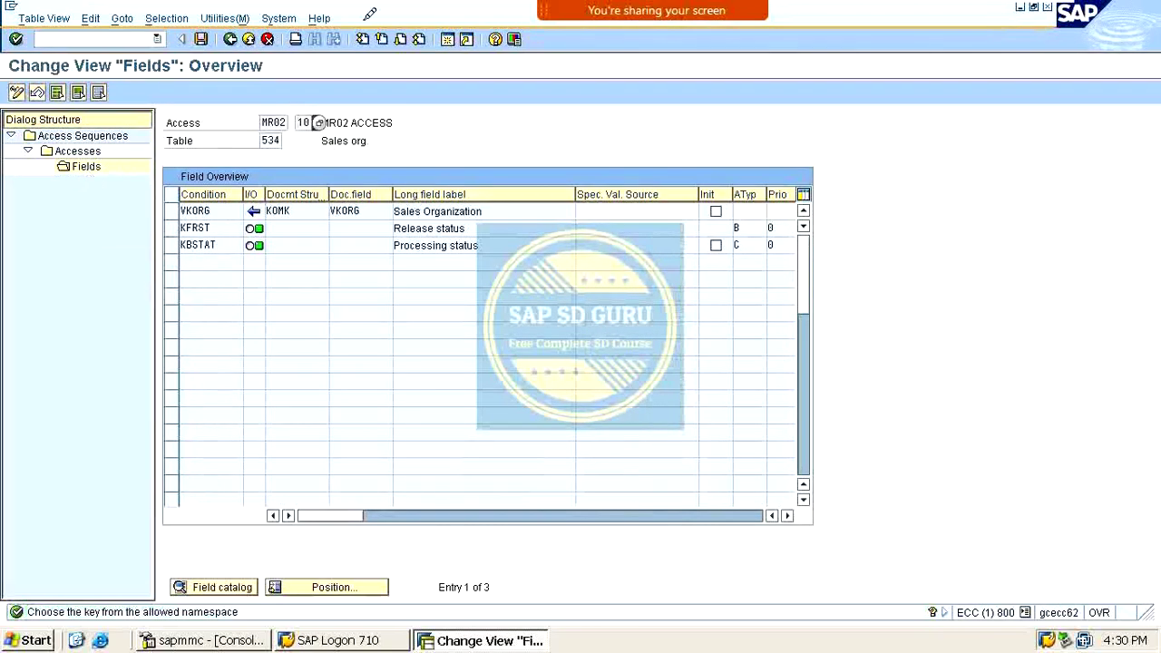
pyautogui.click(231, 38)
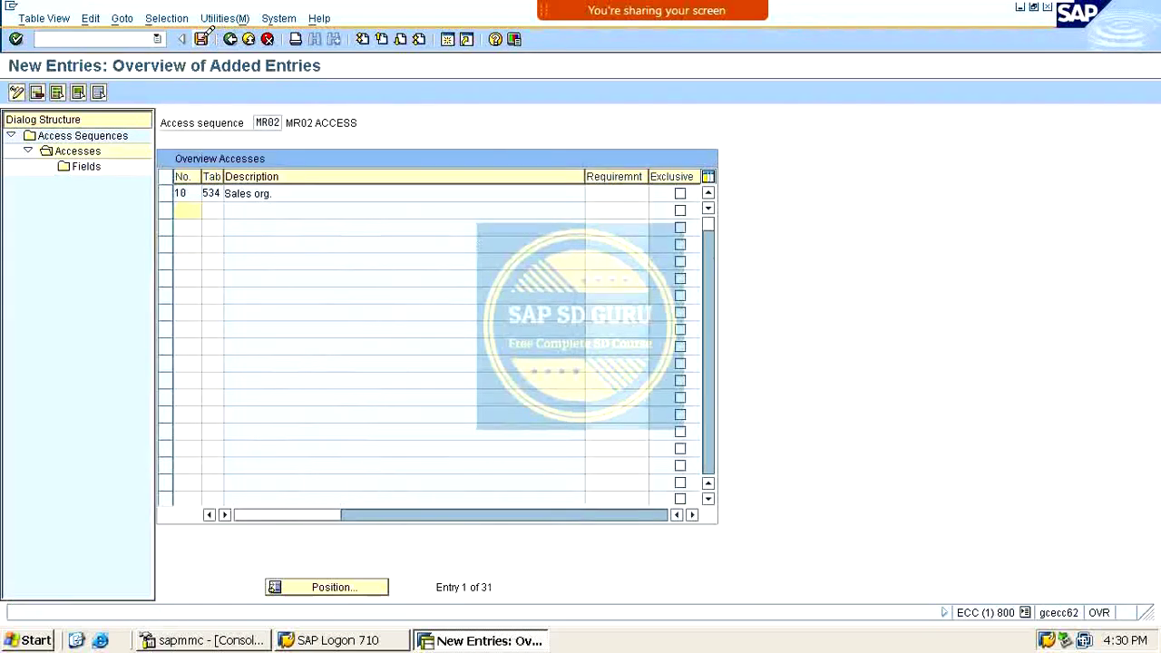
# - Save the access sequence with the proposed workbench request and select its code MR02
pyautogui.hotkey('ctrl', 's')
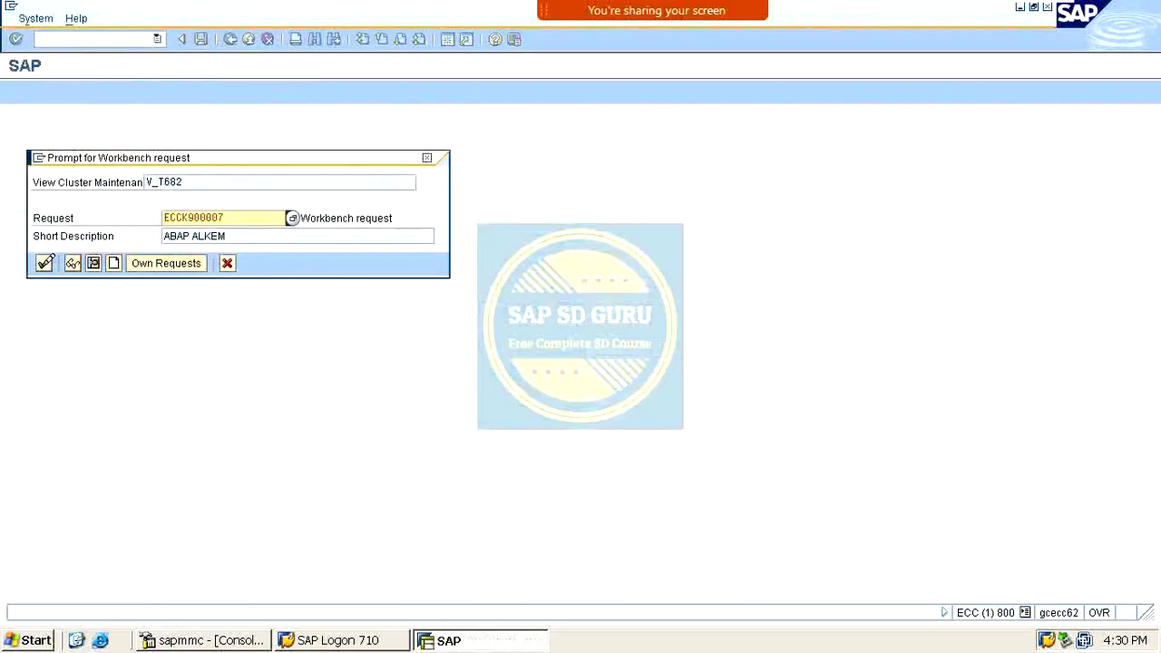
pyautogui.click(44, 262)
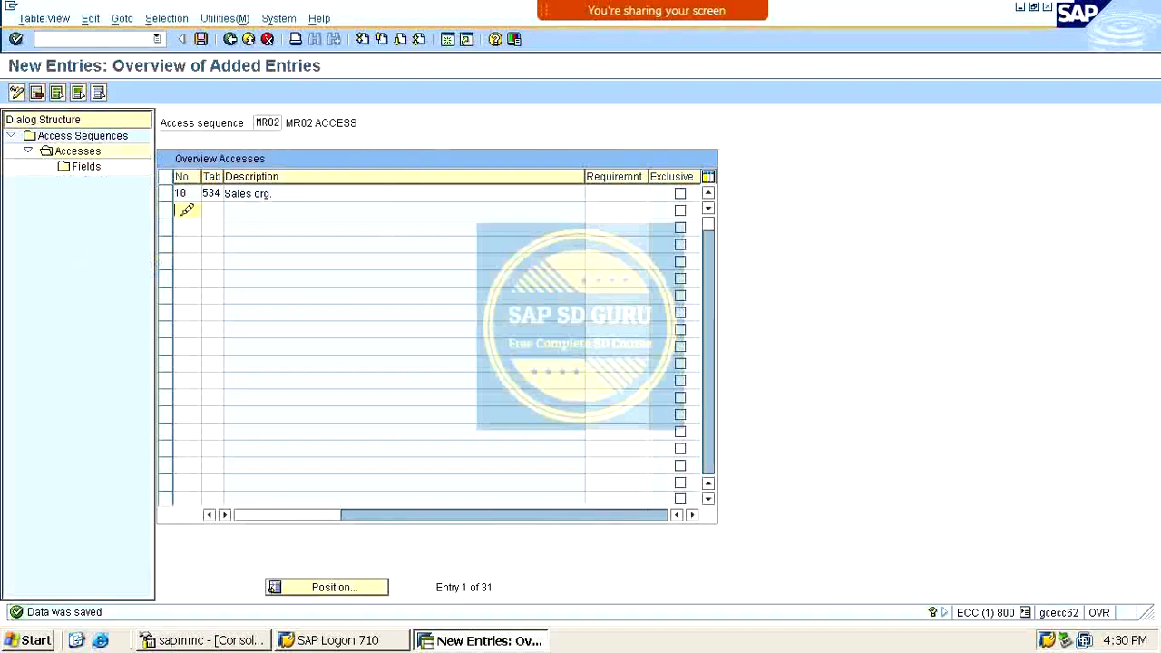
pyautogui.doubleClick(267, 121)
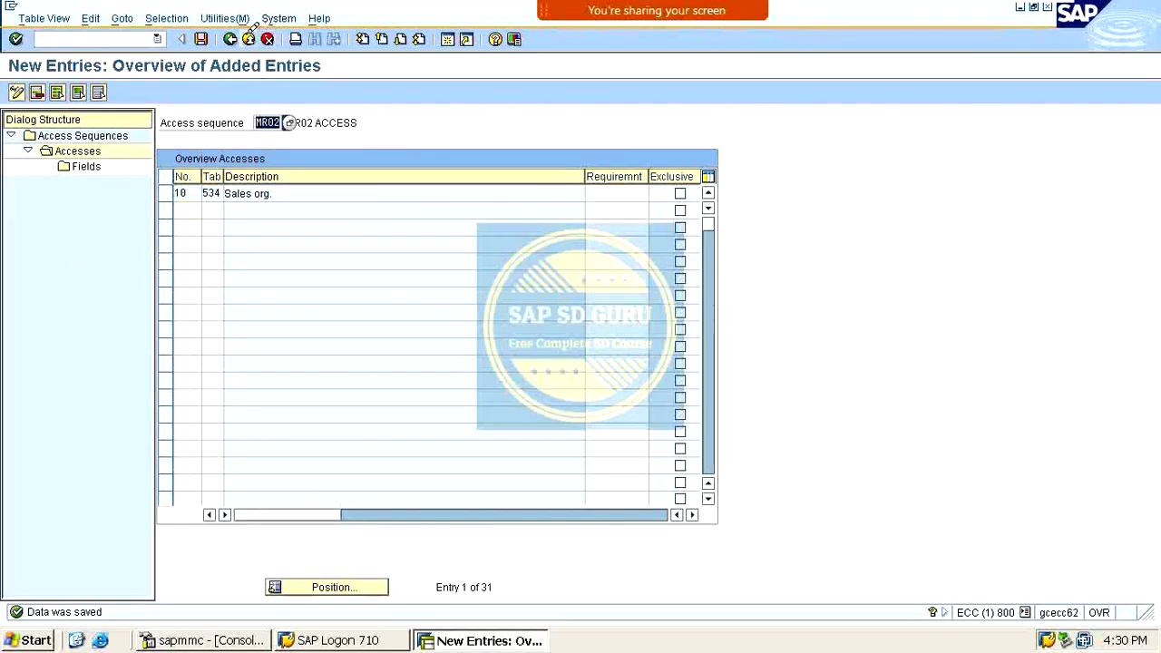
# - Save the access sequence again and open the condition types overview with transaction V/06
pyautogui.click(202, 38)
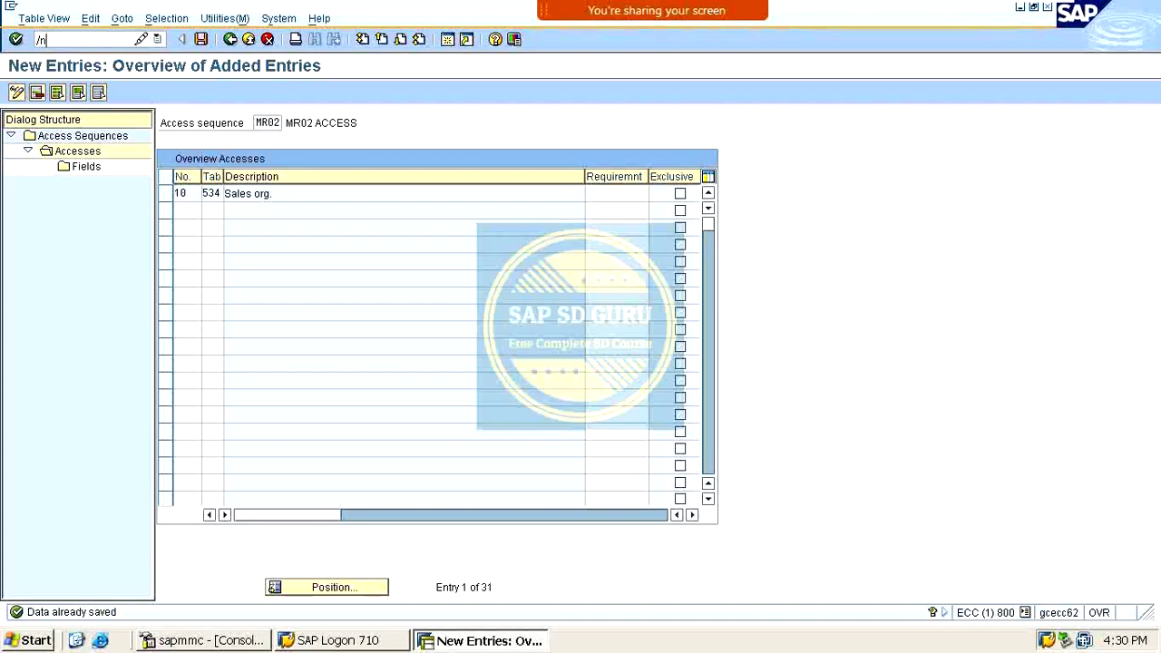
pyautogui.click(140, 39)
pyautogui.write('/nv/06')
pyautogui.press('Return')
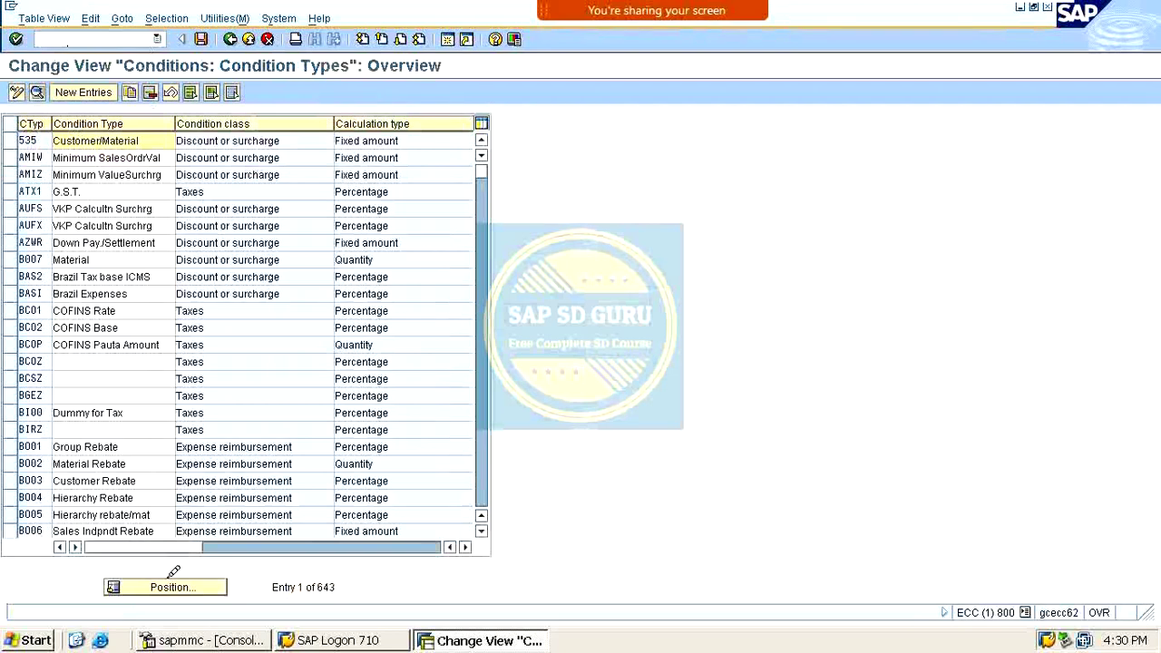
# - Copy condition type PR00 as new condition type MR02 and assign access sequence MR02 to it
pyautogui.click(173, 585)
pyautogui.write('p')
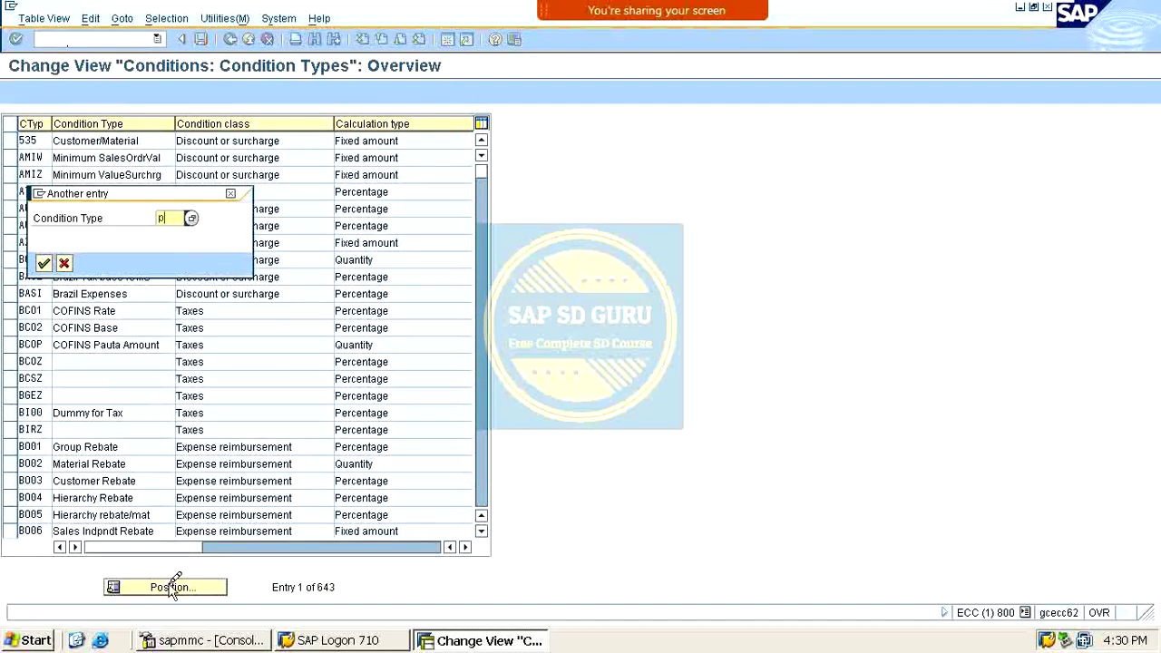
pyautogui.write('r00')
pyautogui.press('Return')
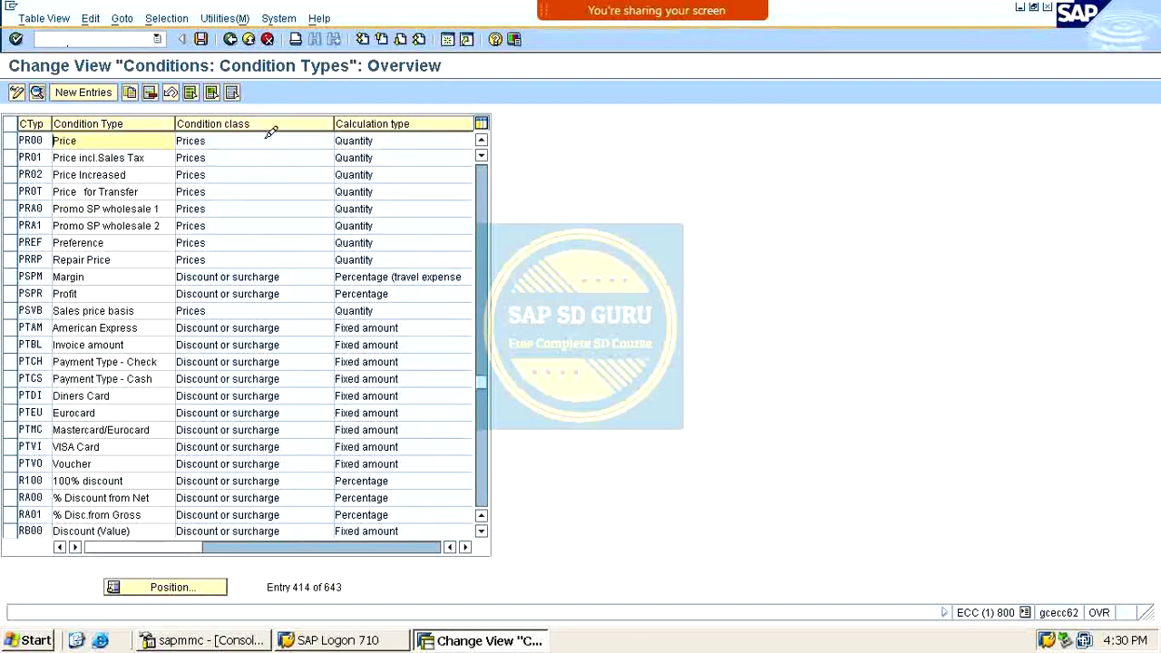
pyautogui.click(11, 140)
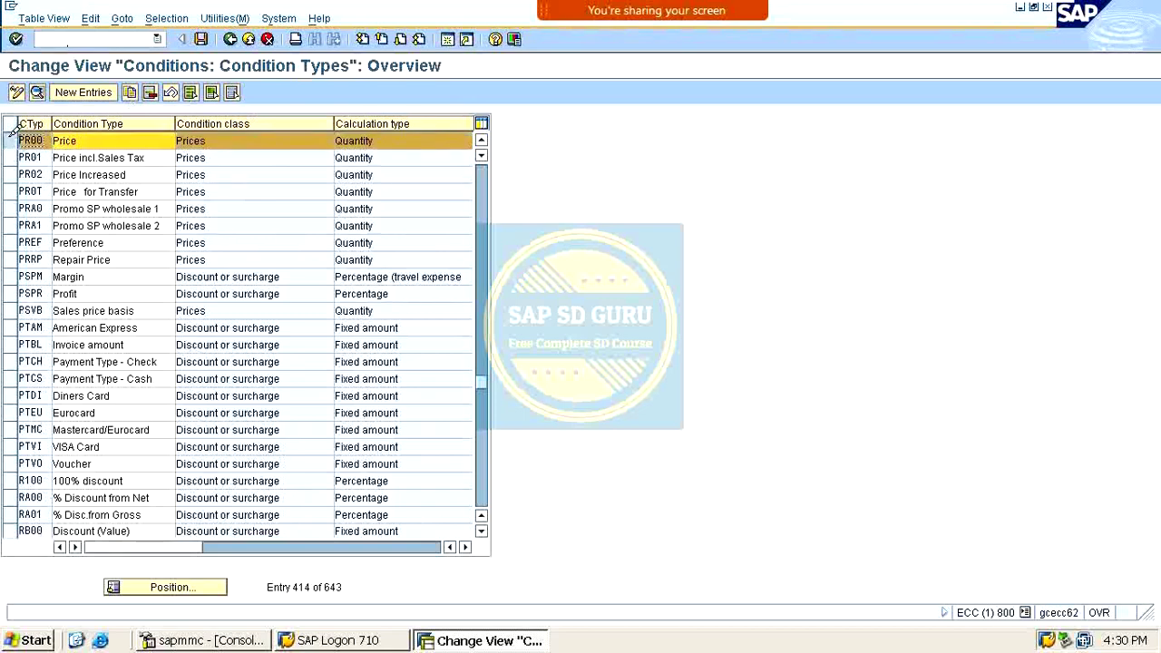
pyautogui.click(130, 90)
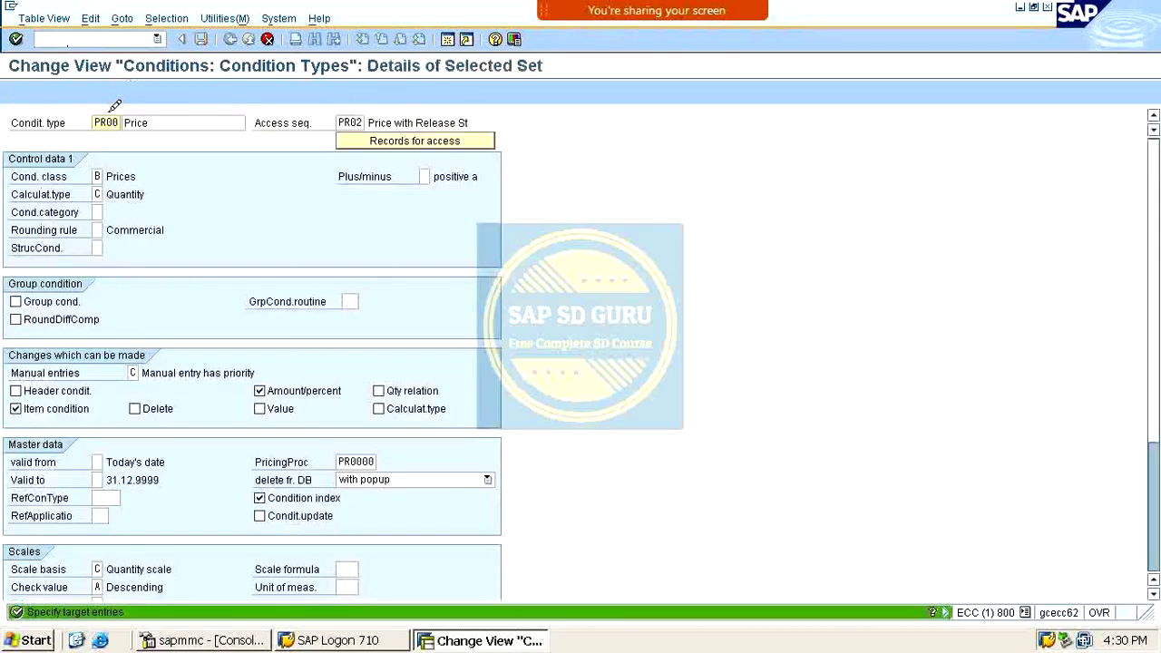
pyautogui.moveTo(120, 122); pyautogui.dragTo(45, 136)
pyautogui.write('MR02')
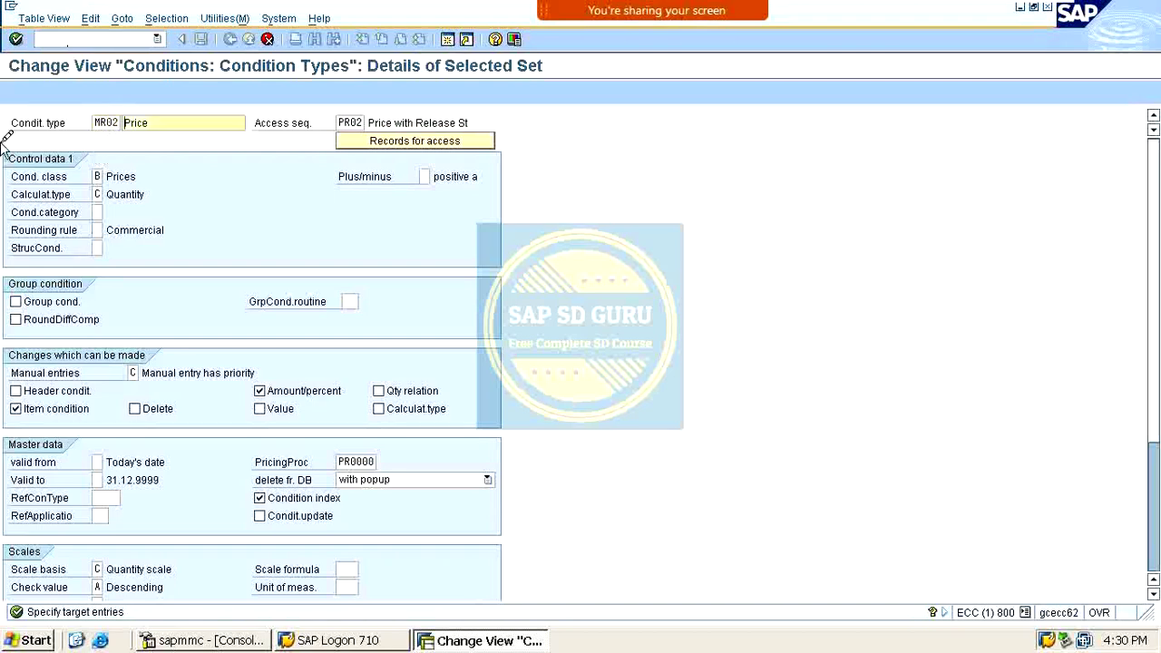
pyautogui.press('Tab')
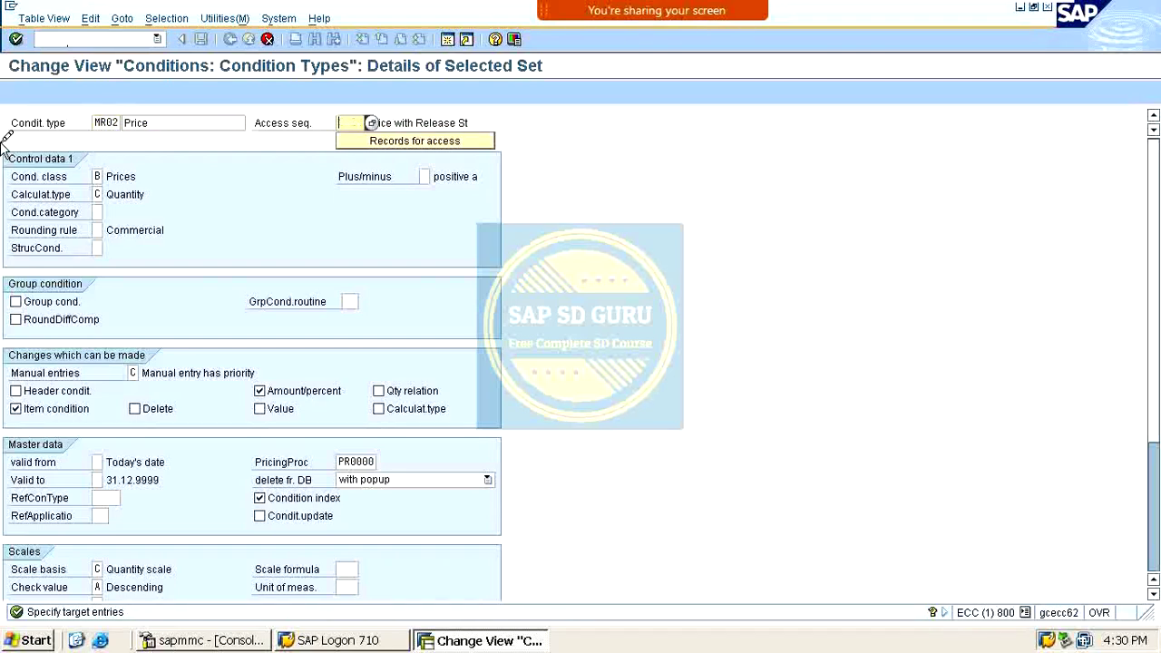
pyautogui.write('Mr02')
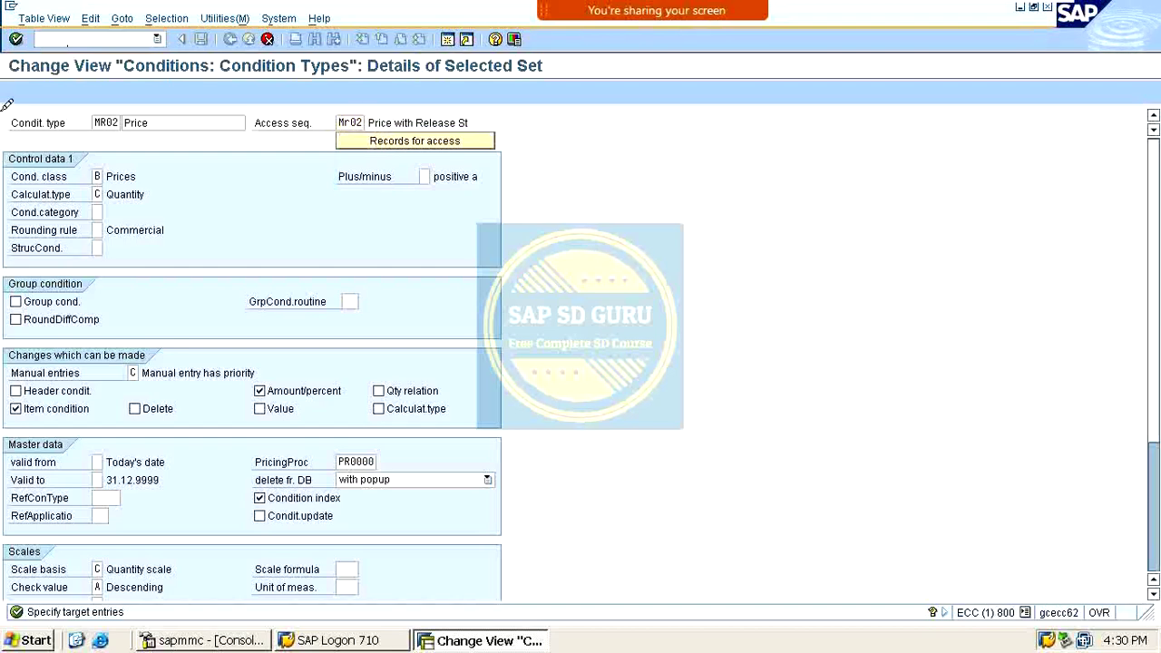
pyautogui.press('Return')
# - Find condition type MR02 in the overview and change its description to MR02 PRICE - CI
pyautogui.scroll(-3, 306, 200)
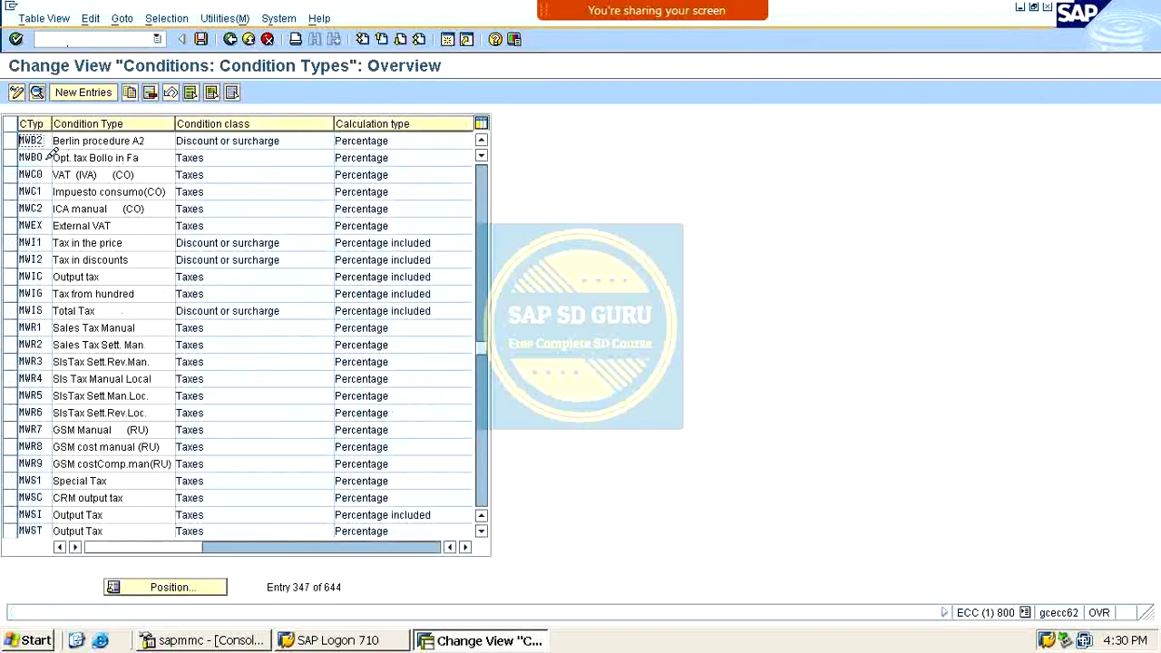
pyautogui.scroll(1, 52, 156)
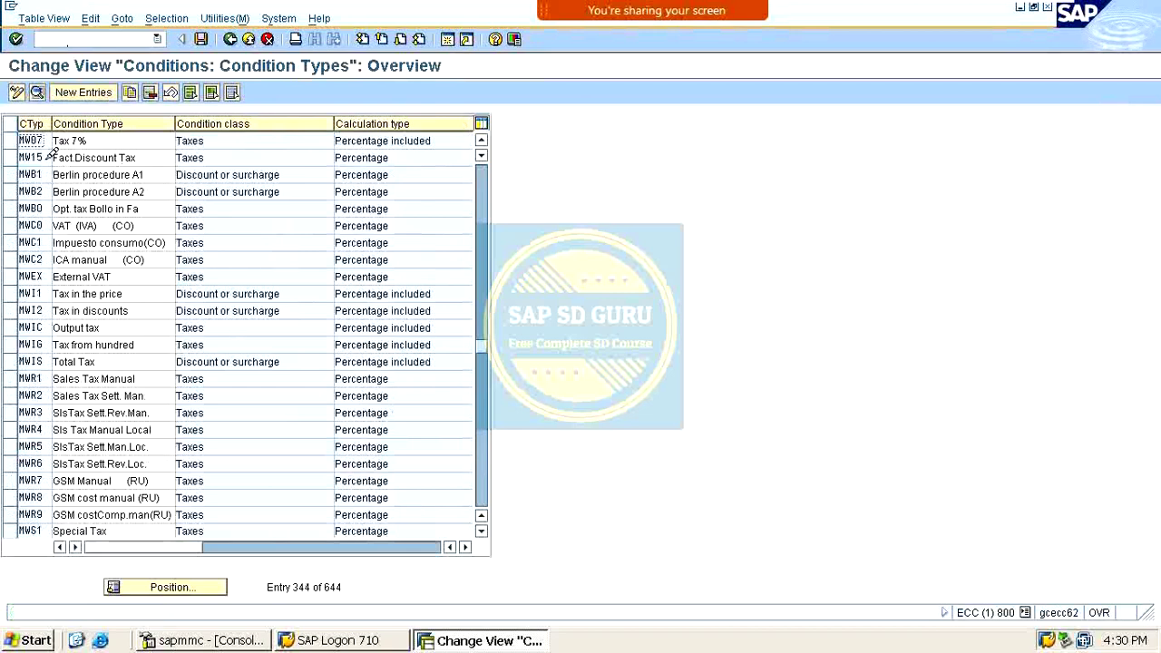
pyautogui.click(188, 582)
pyautogui.write('mr0')
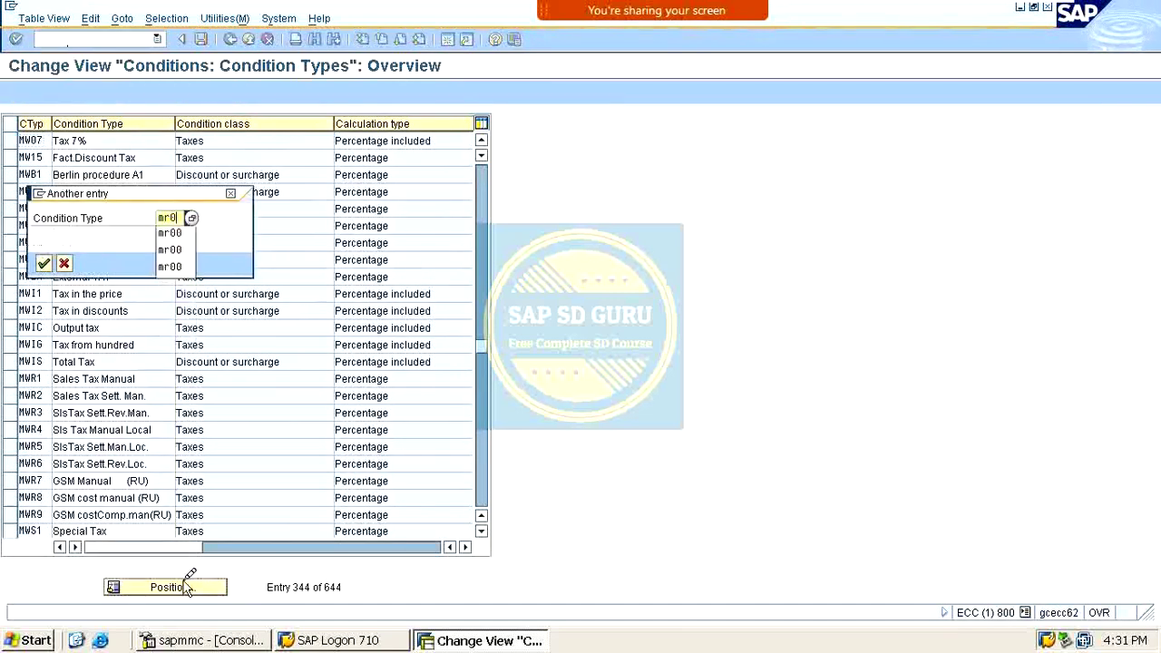
pyautogui.write('2')
pyautogui.press('Return')
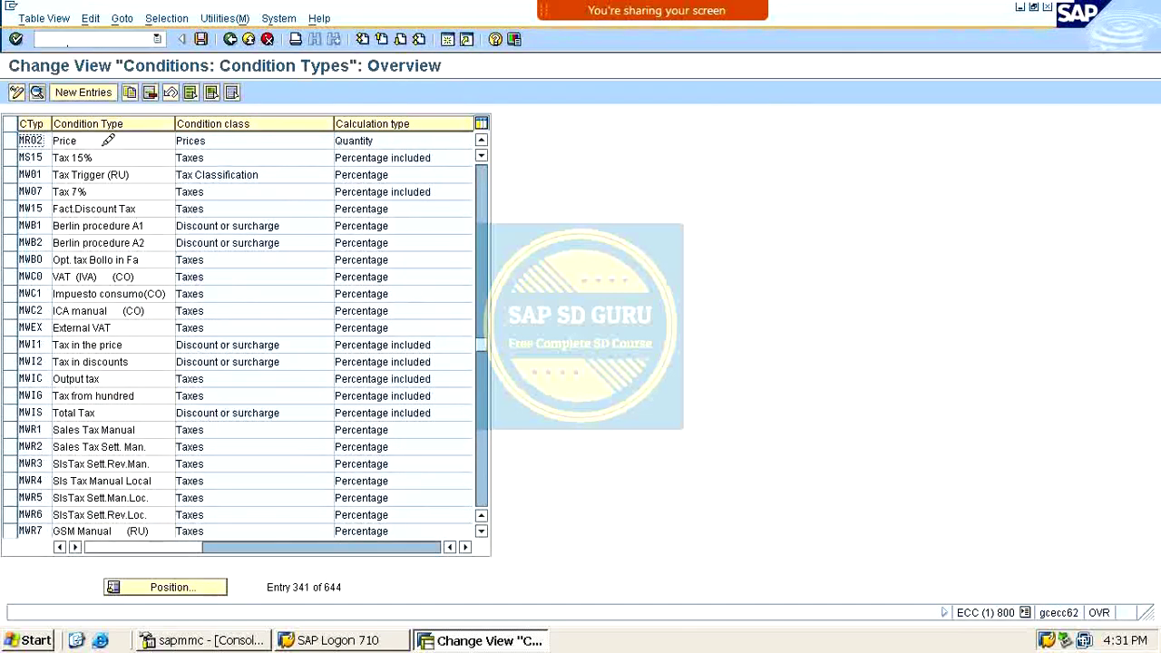
pyautogui.moveTo(109, 139); pyautogui.dragTo(11, 140)
pyautogui.write('MR02 PRICE - C')
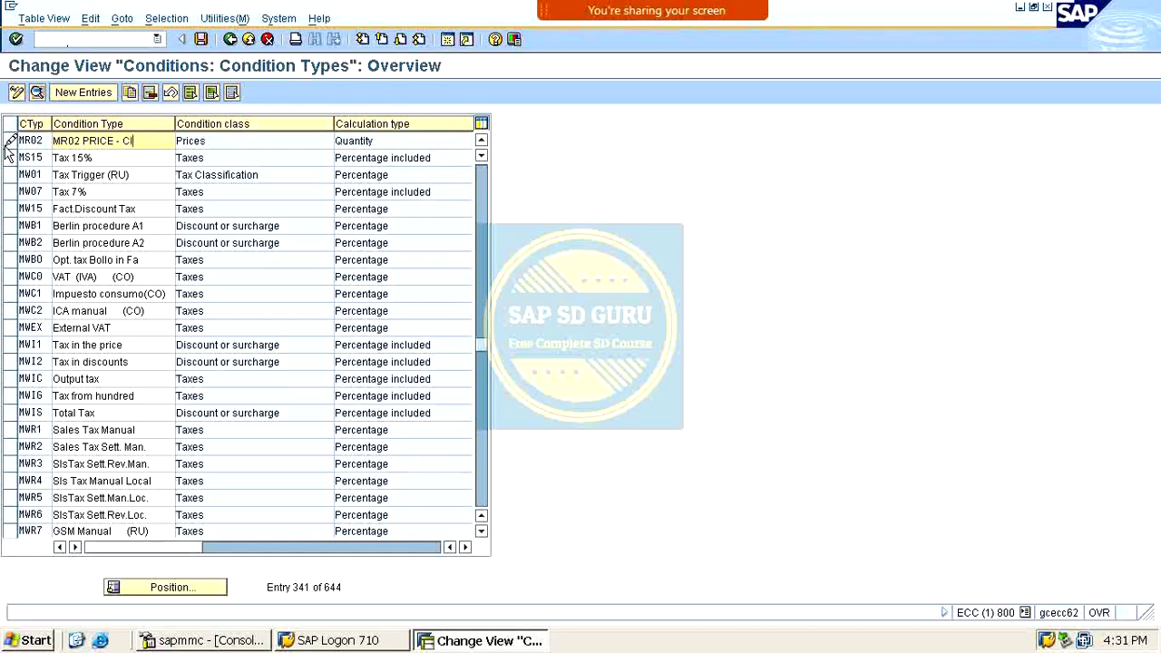
# - Open the details of condition type MR02 and check the Condition index setting in its master data
pyautogui.click(7, 144)
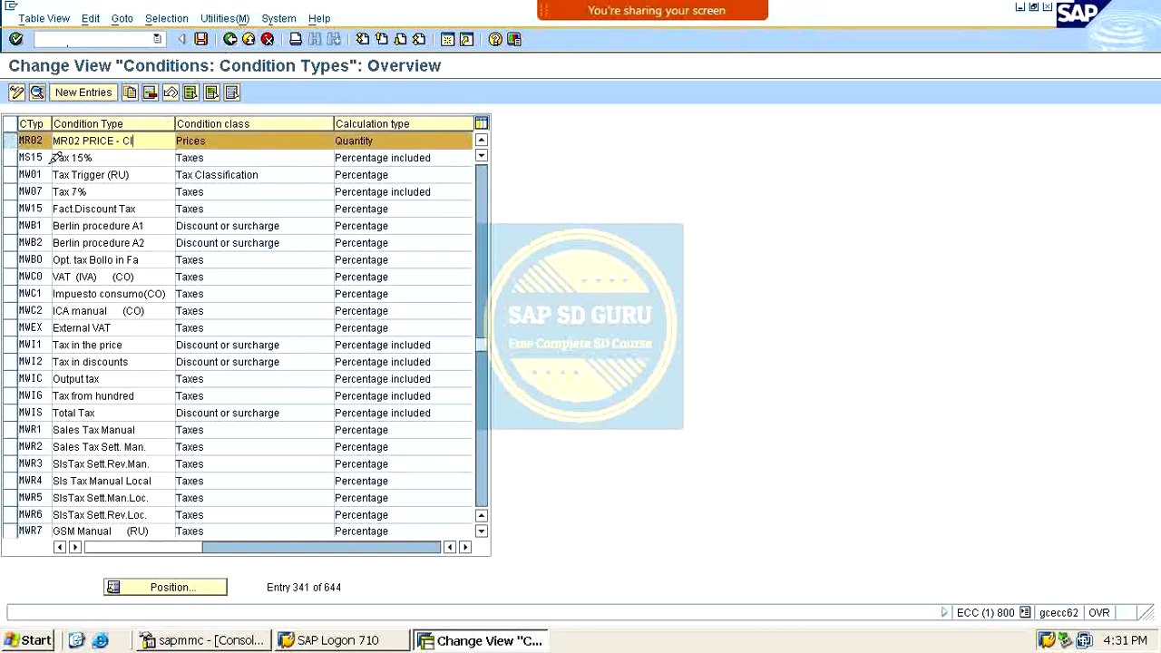
pyautogui.doubleClick(109, 136)
pyautogui.scroll(-2, 212, 187)
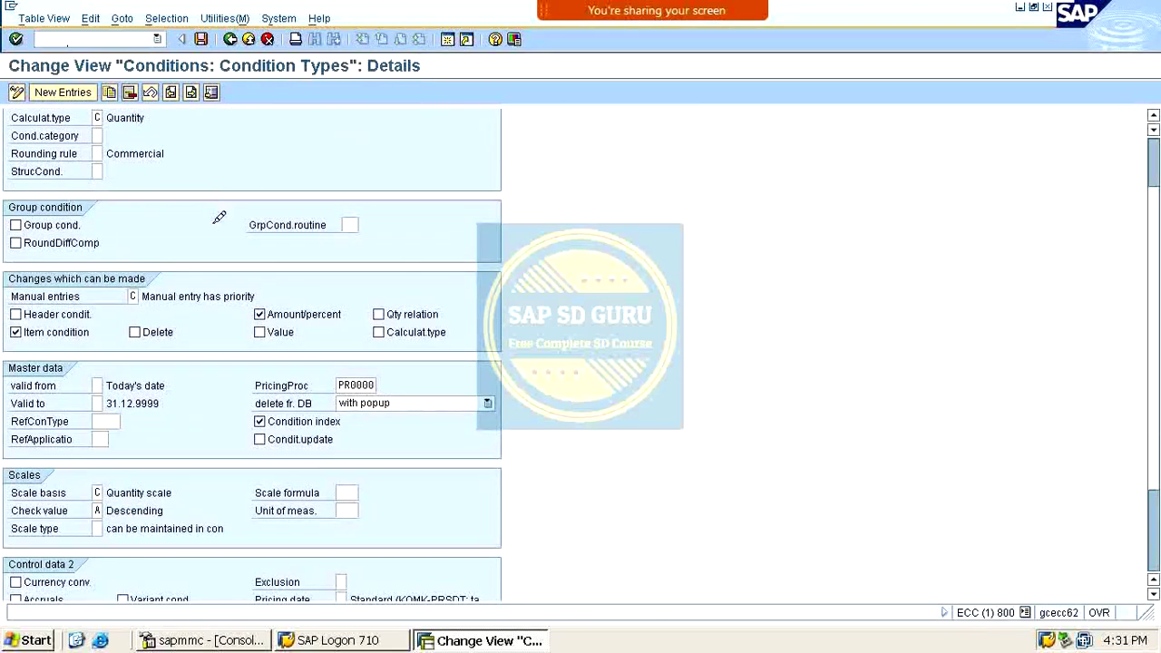
pyautogui.scroll(-1, 218, 218)
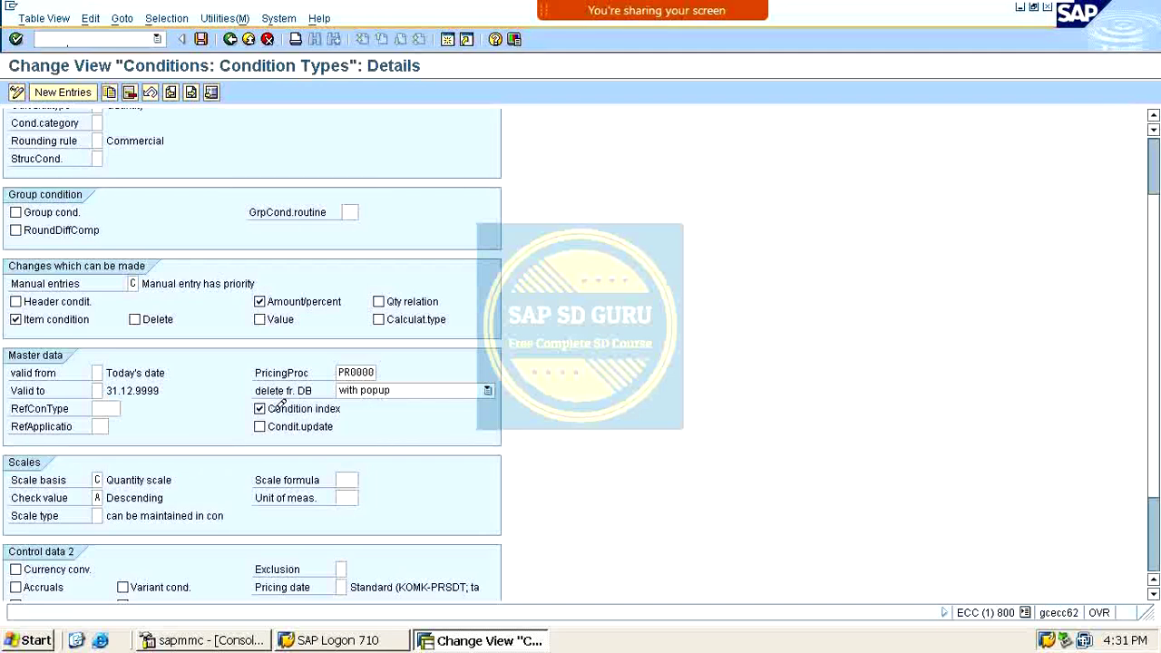
pyautogui.scroll(5, 277, 405)
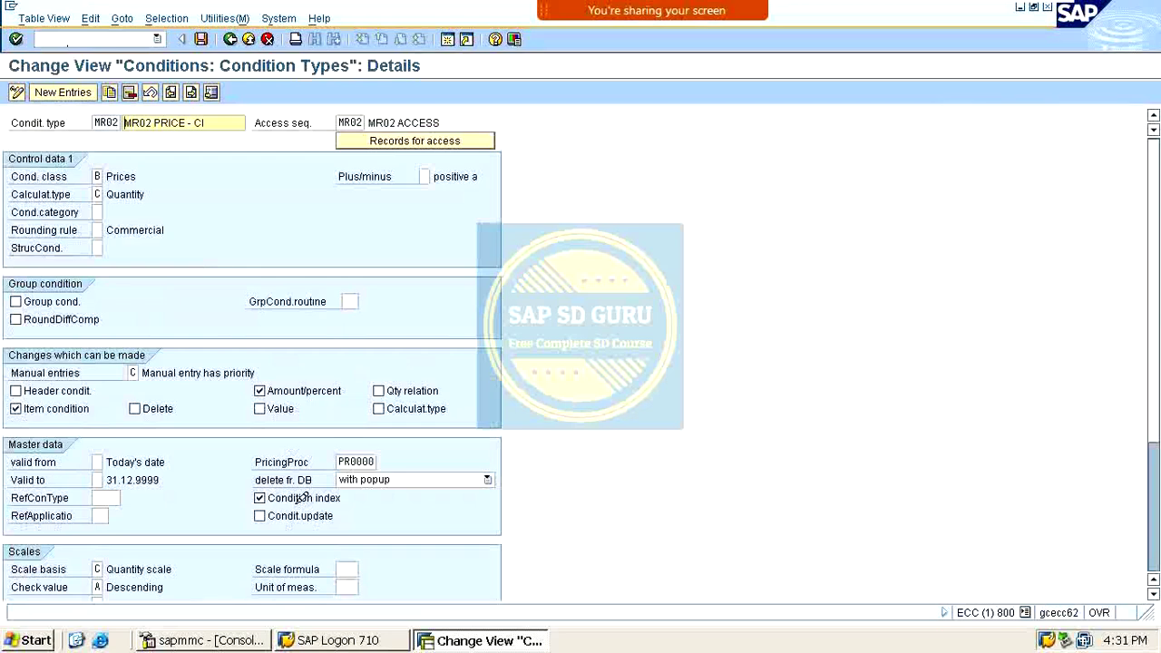
# - Save condition type MR02 with the proposed customizing request and return to the SAP Easy Access screen
pyautogui.click(205, 36)
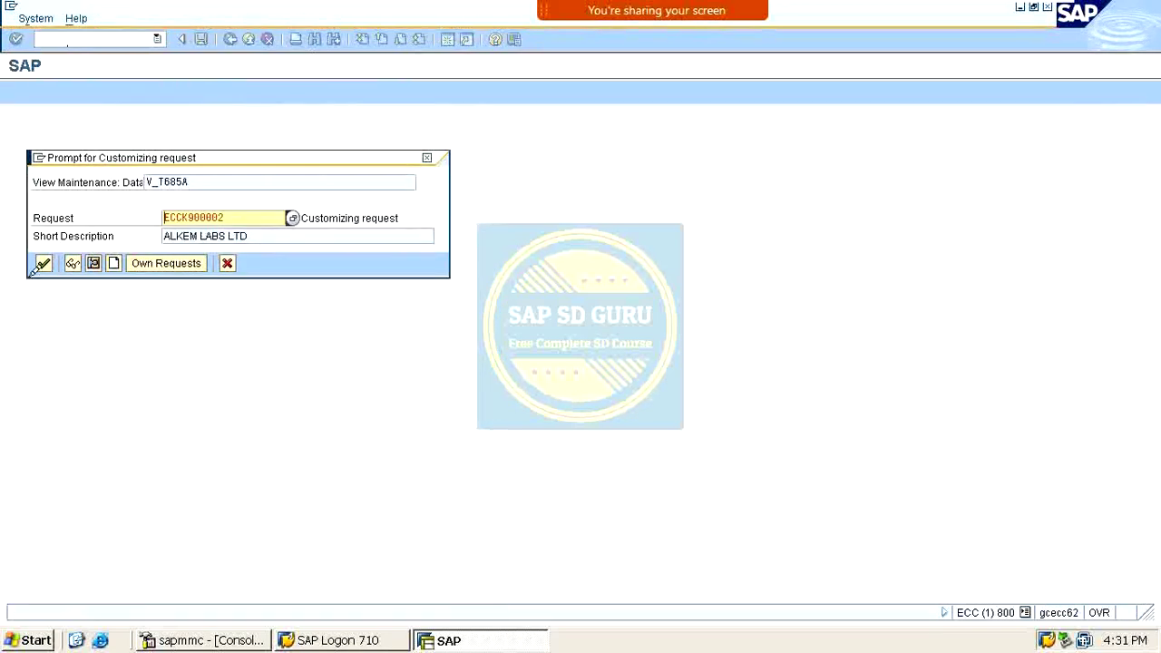
pyautogui.click(44, 260)
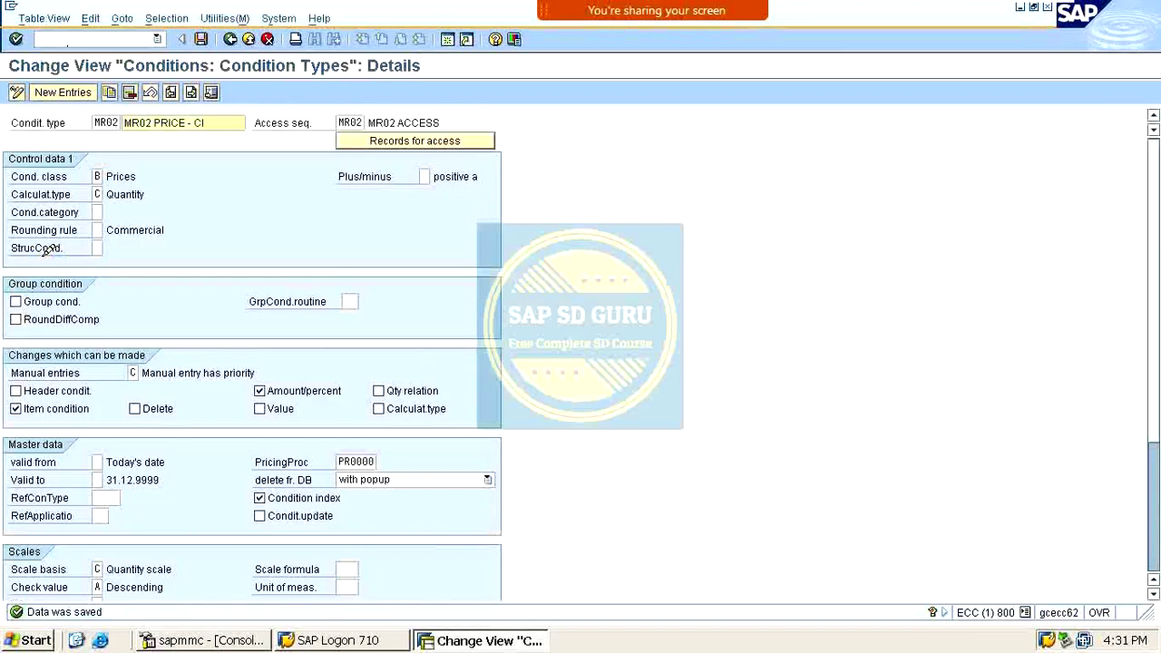
pyautogui.click(206, 39)
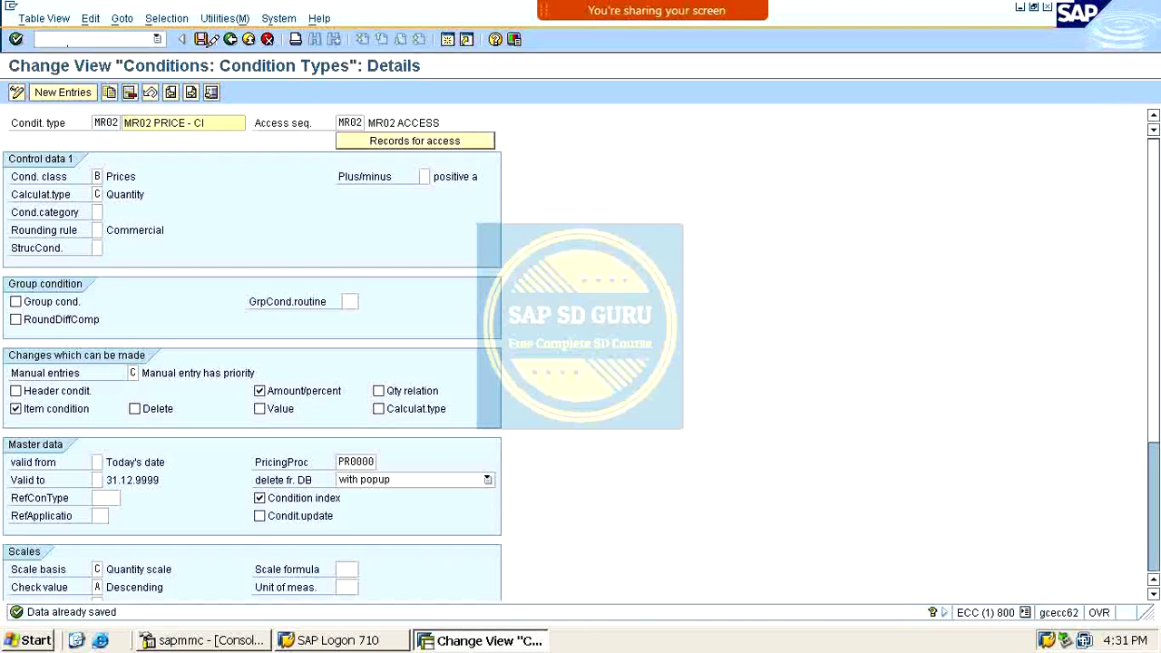
pyautogui.click(232, 36)
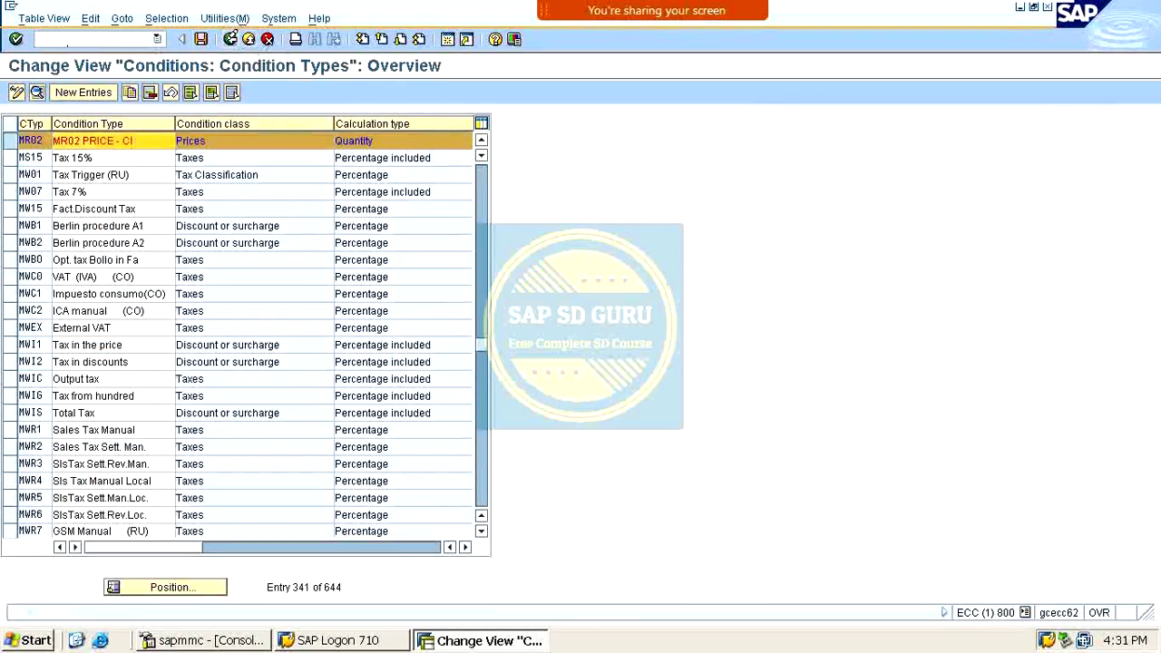
pyautogui.click(230, 39)
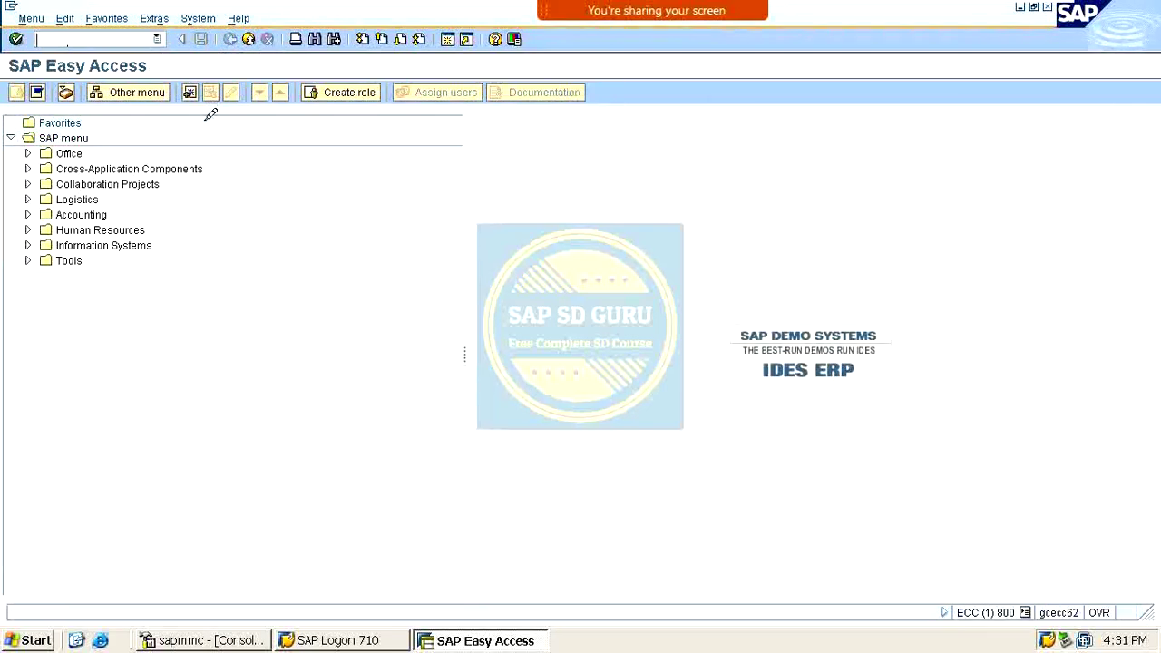
# - Expand Logistics, Sales and Distribution, Master Data and Conditions down to the Select Using Index transactions
pyautogui.click(28, 198)
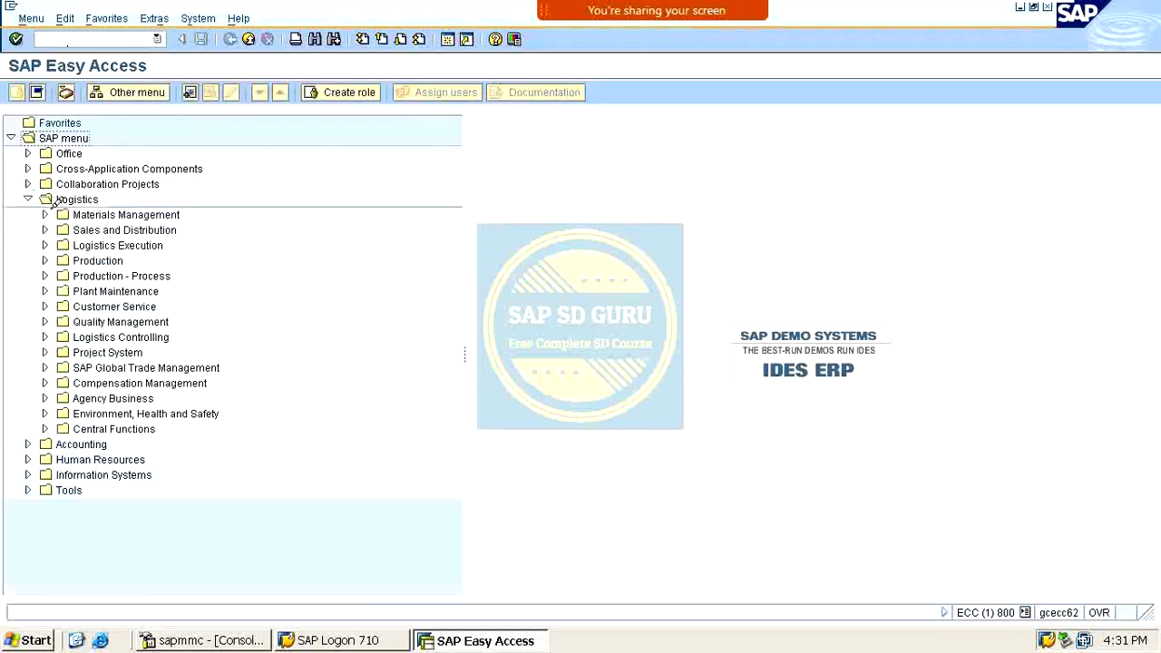
pyautogui.click(28, 199)
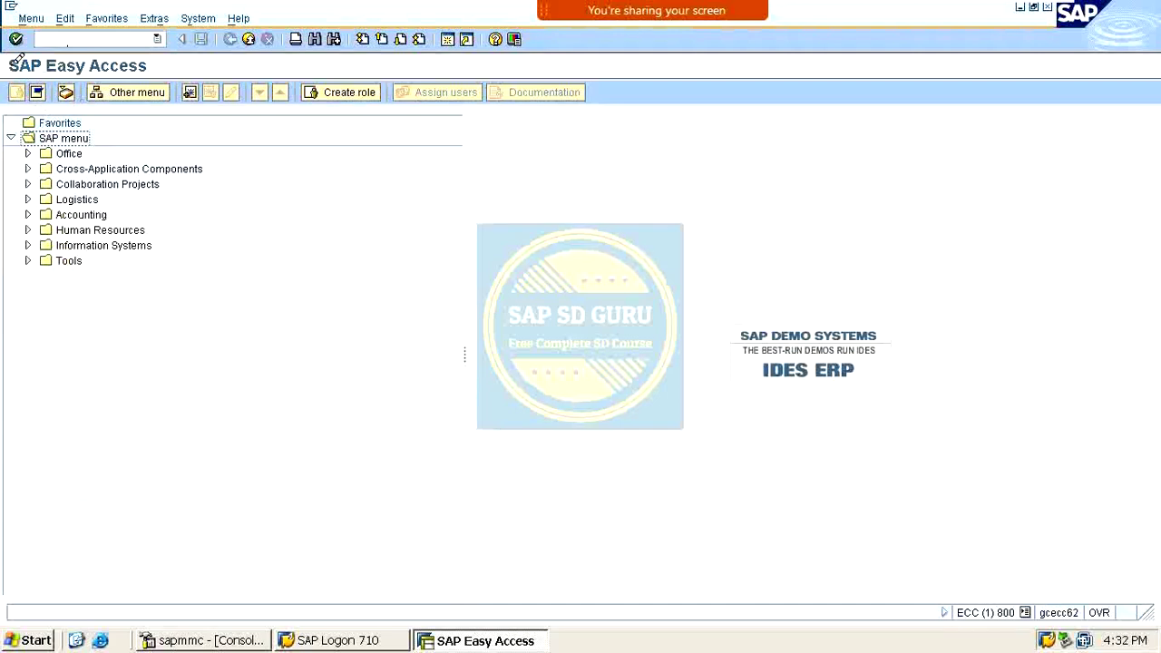
pyautogui.click(28, 199)
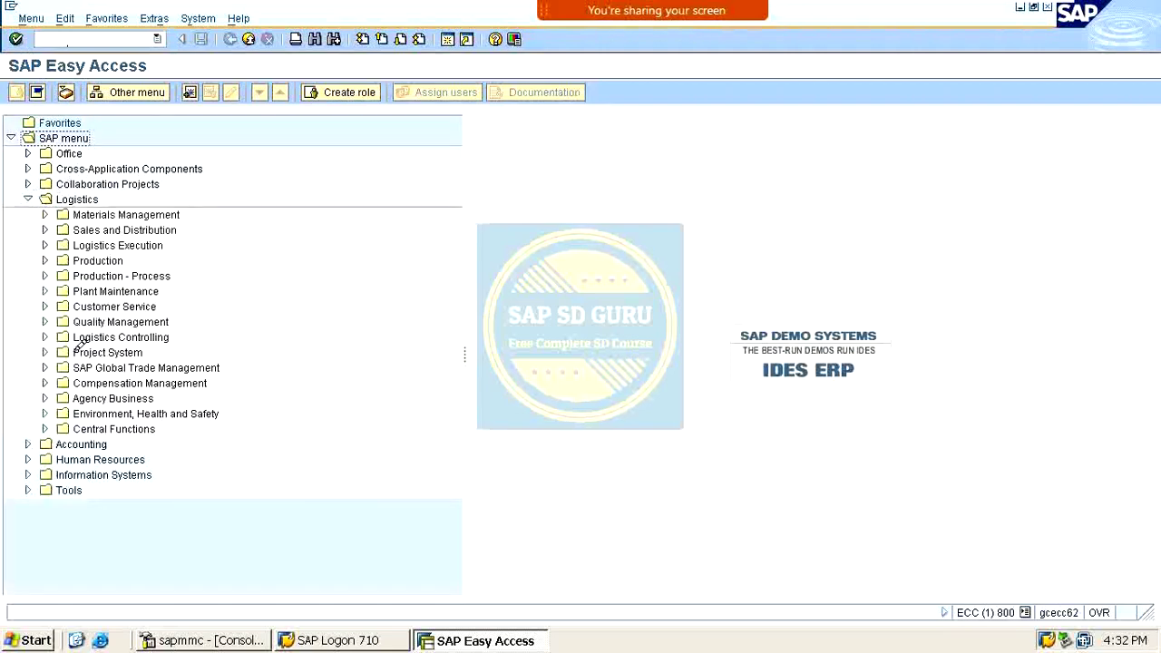
pyautogui.click(44, 227)
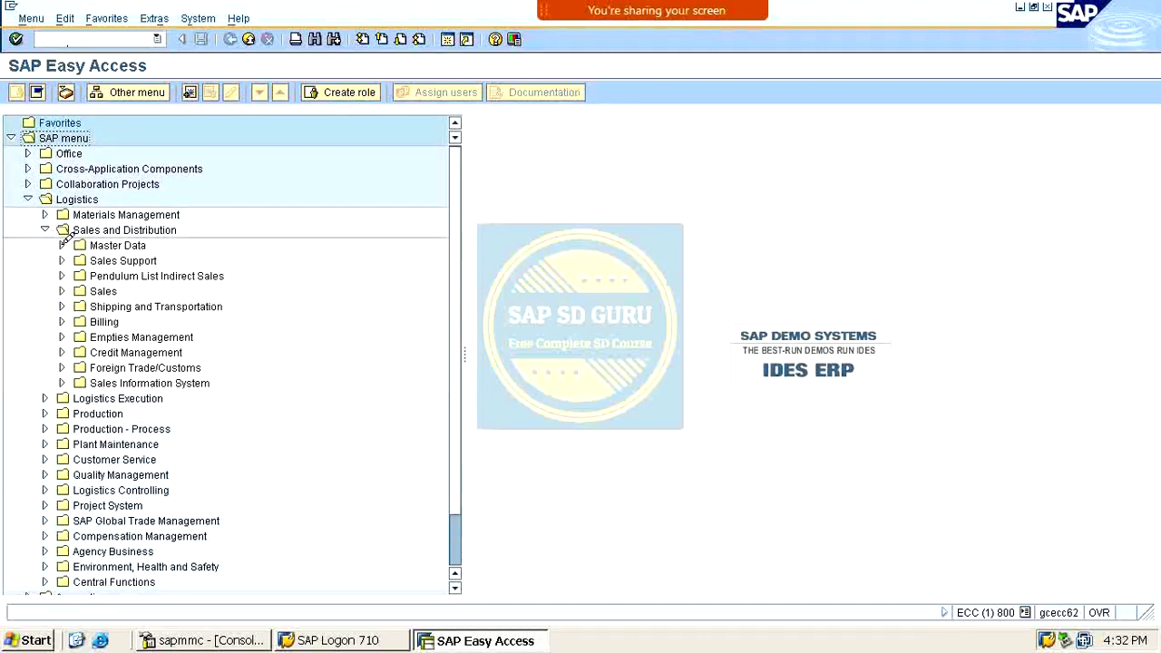
pyautogui.click(62, 245)
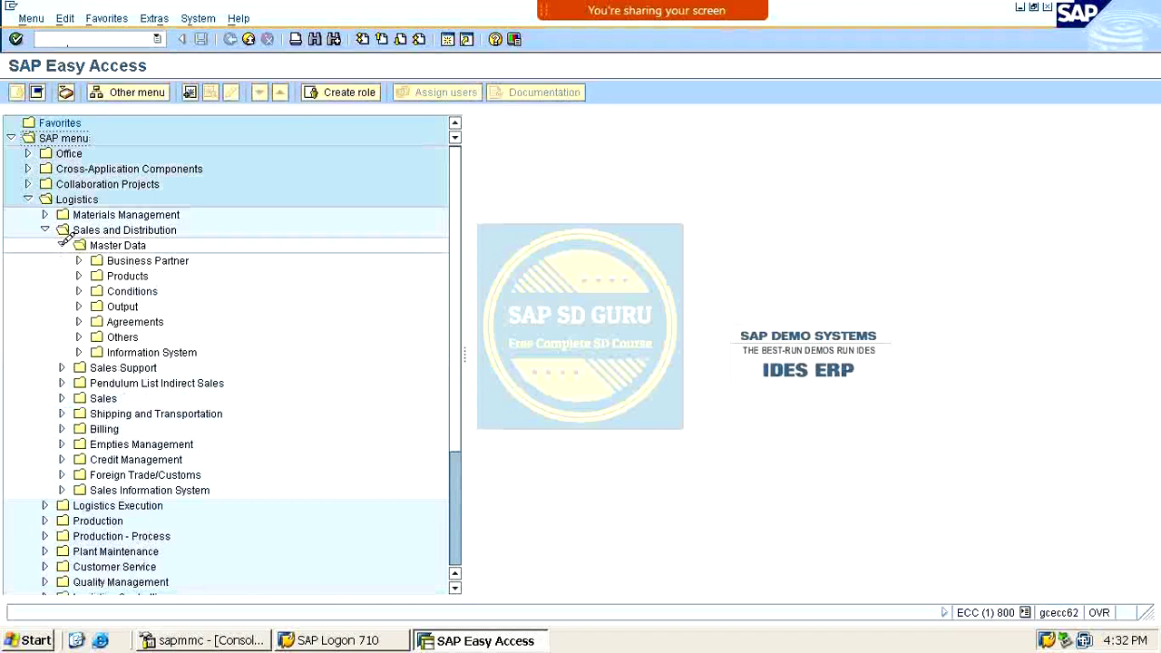
pyautogui.click(78, 289)
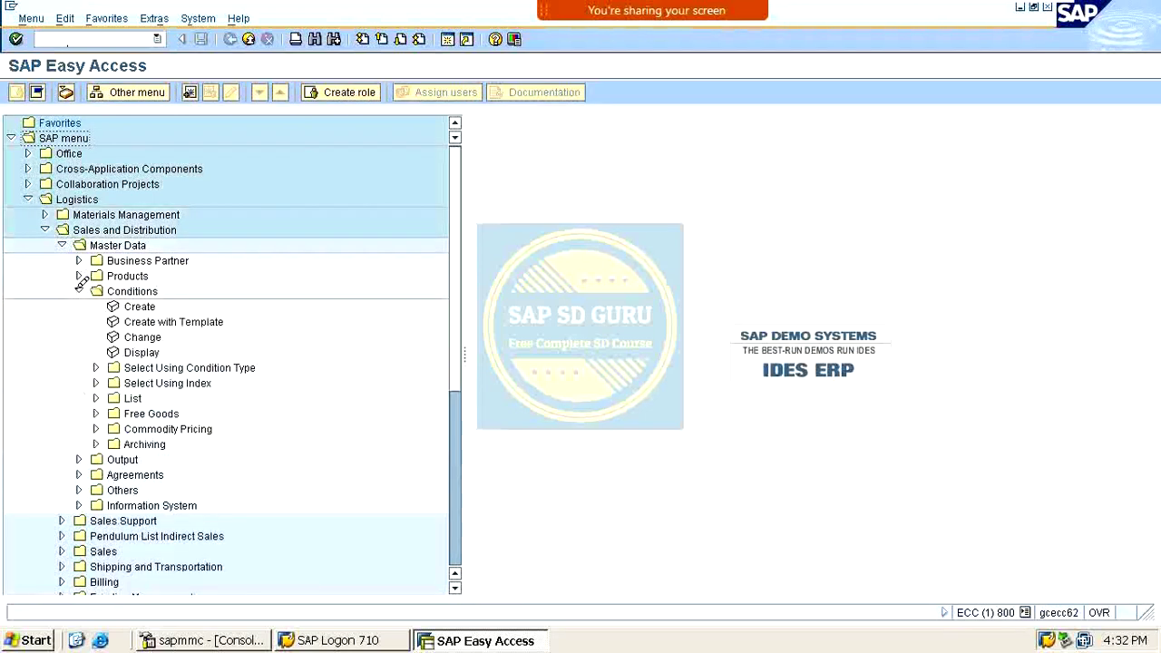
pyautogui.click(95, 383)
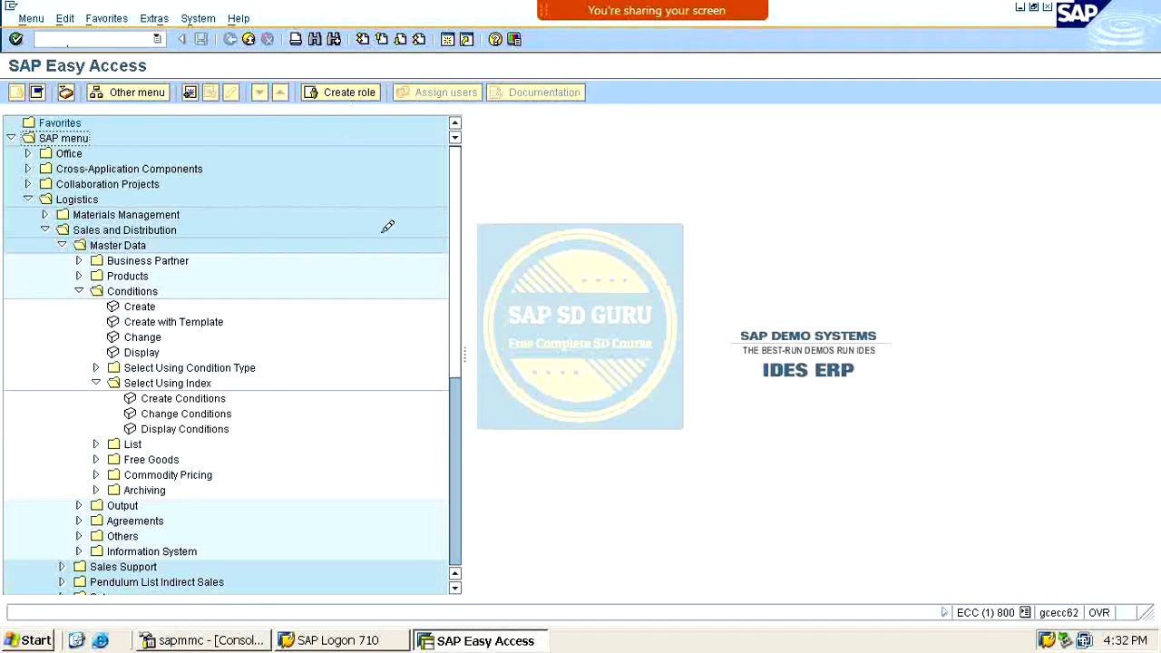
# - Enable the display of technical names in the SAP Easy Access settings
pyautogui.click(161, 18)
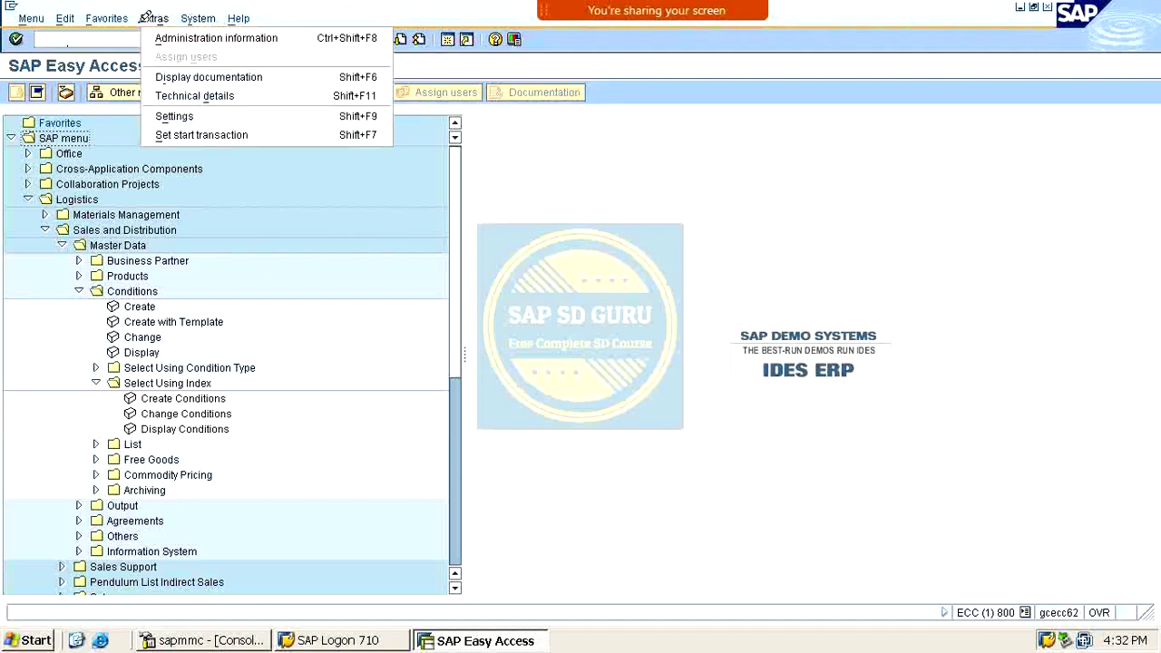
pyautogui.click(188, 116)
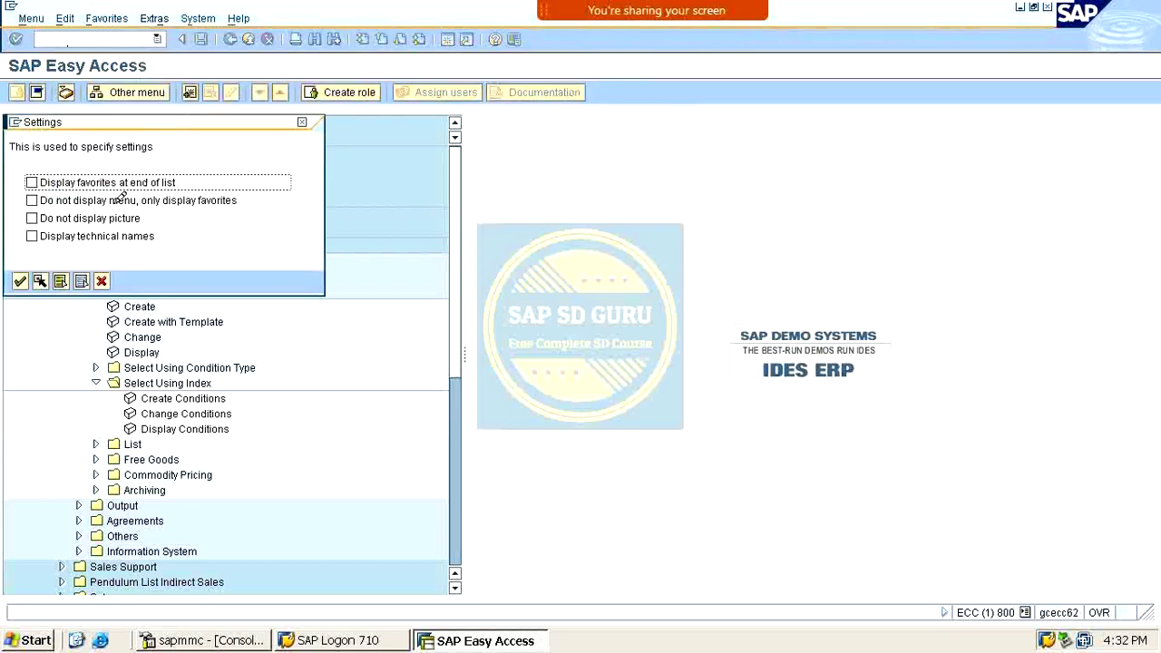
pyautogui.moveTo(181, 114); pyautogui.dragTo(553, 143)
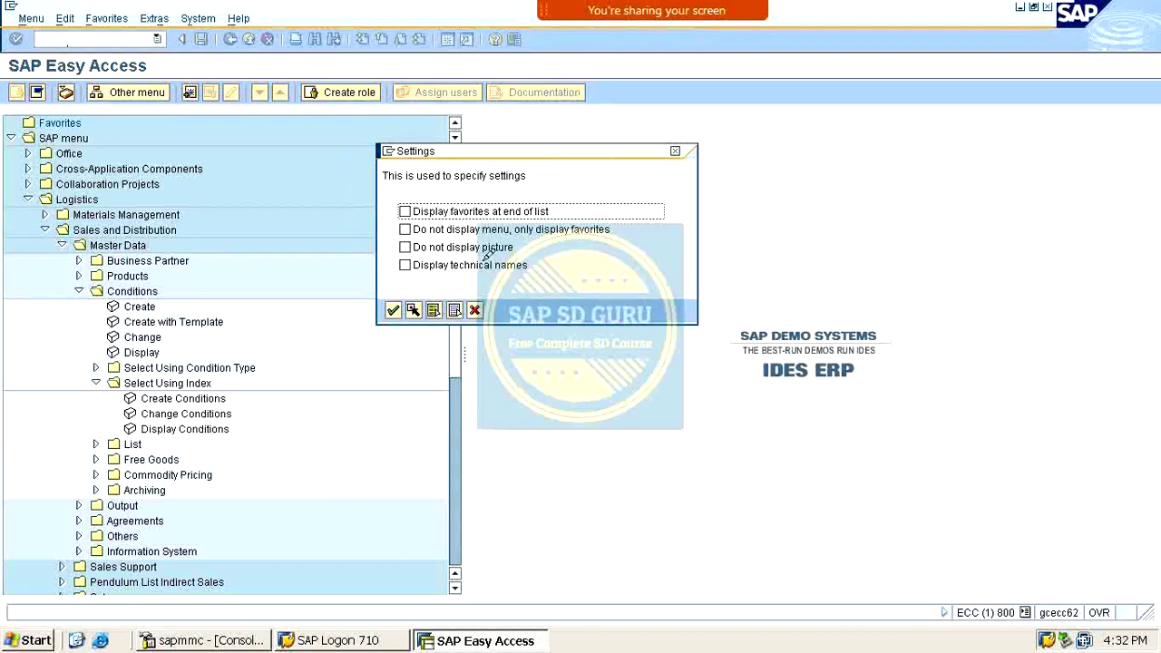
pyautogui.click(488, 265)
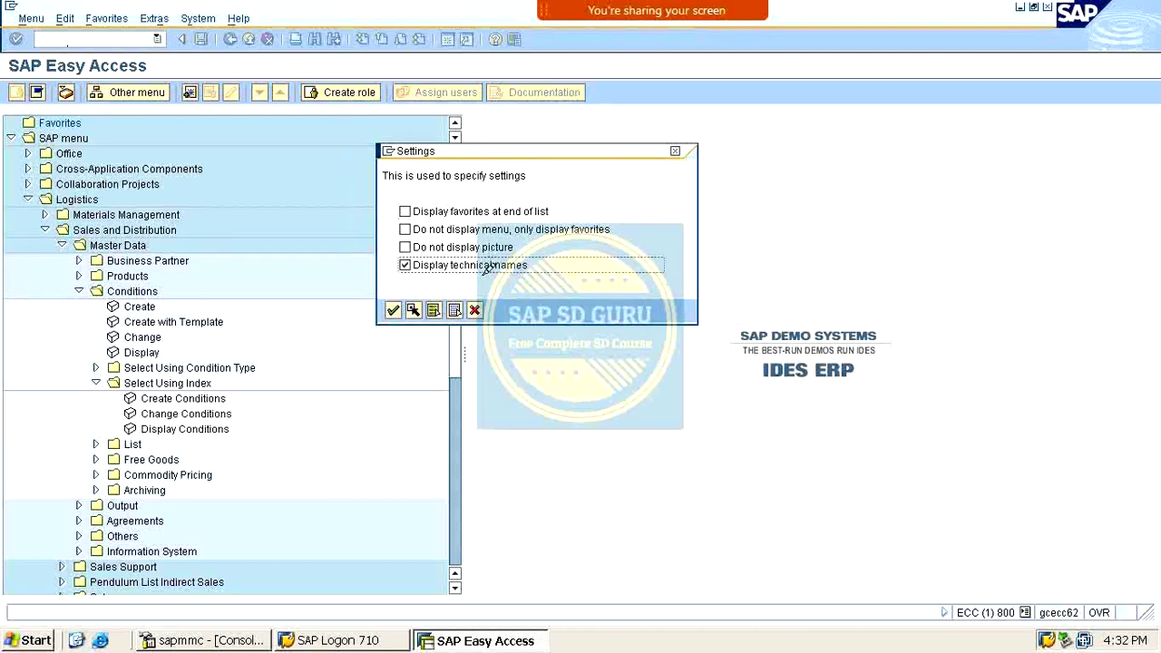
pyautogui.click(396, 310)
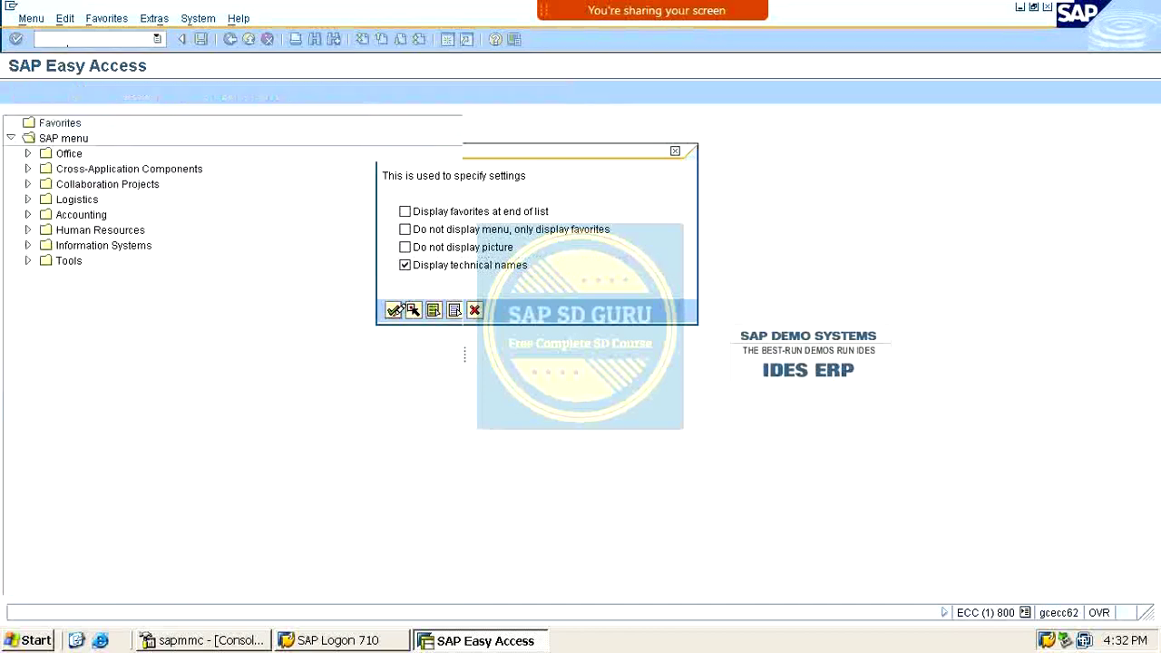
# - Expand the SAP menu through Logistics, Sales and Distribution, Master Data and Conditions to Select Using Index
pyautogui.click(27, 199)
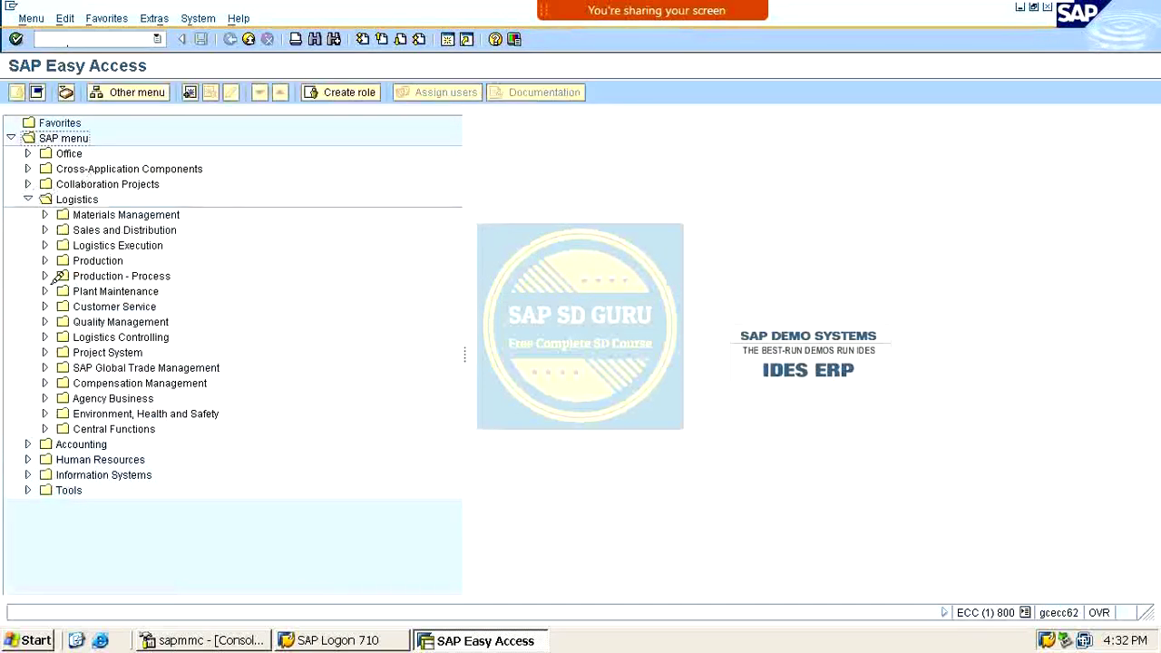
pyautogui.click(45, 229)
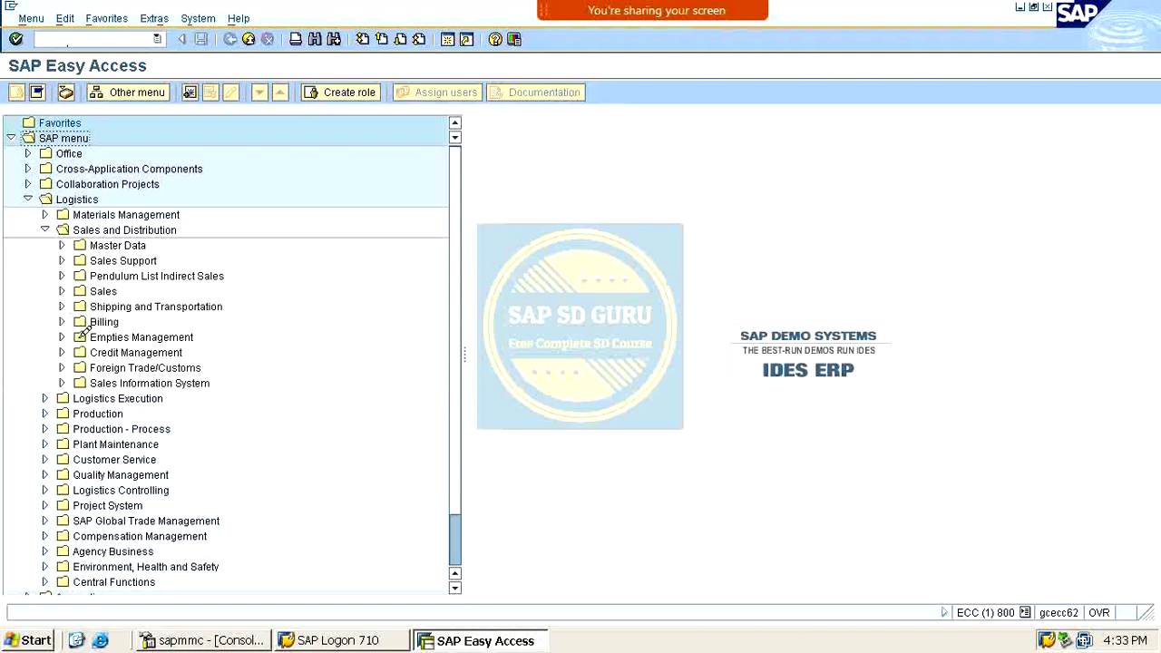
pyautogui.click(61, 245)
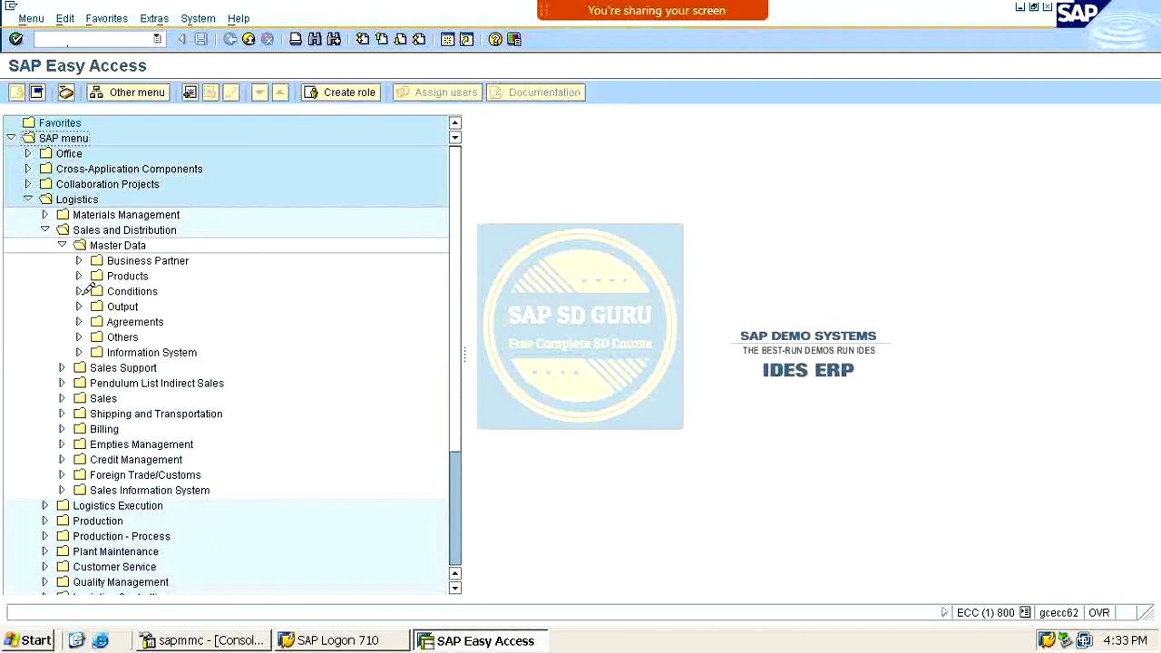
pyautogui.click(79, 291)
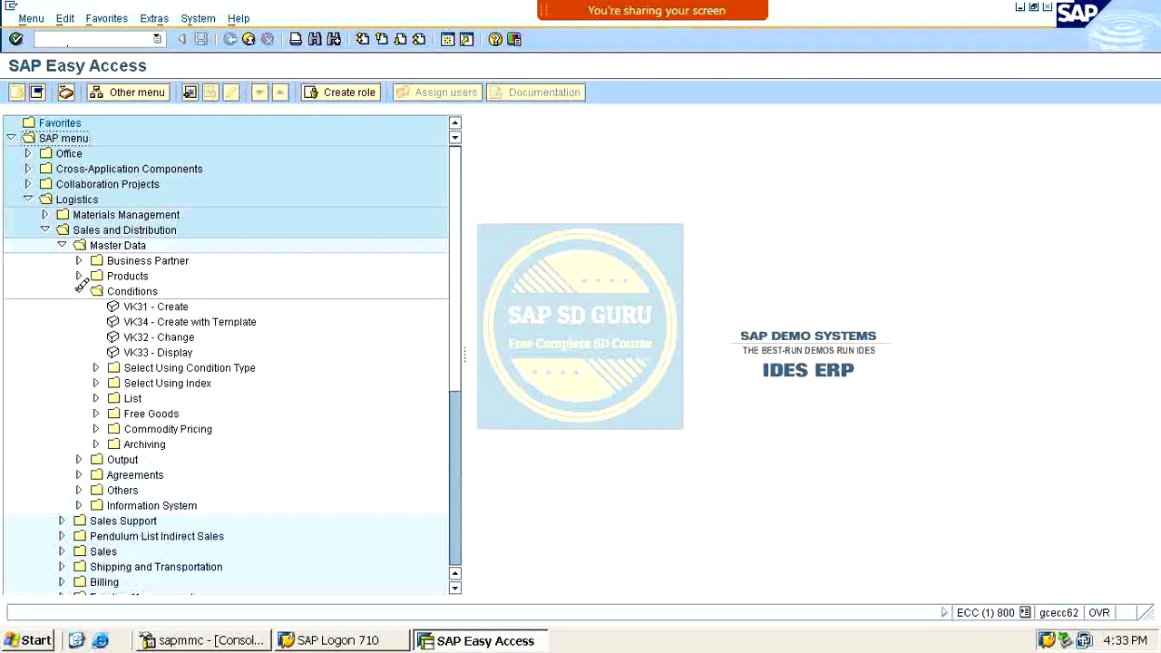
pyautogui.click(95, 382)
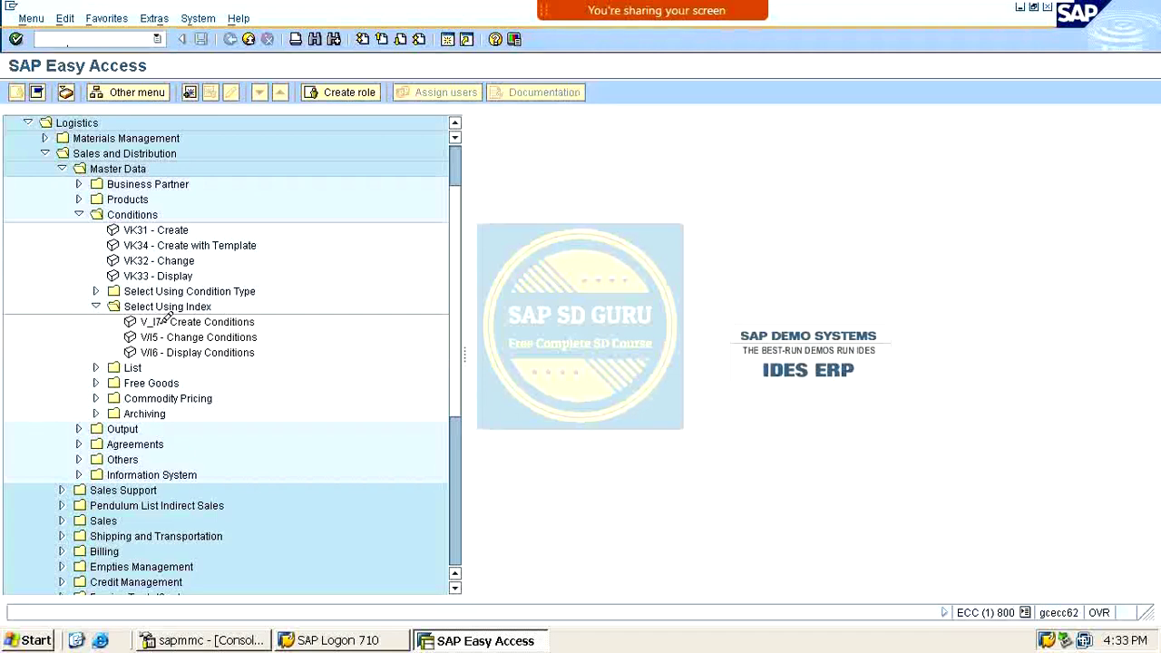
# - Start V_I7 Create Conditions for MR02 with the Sales org. key combination and run the selection for sales organization M100
pyautogui.doubleClick(164, 320)
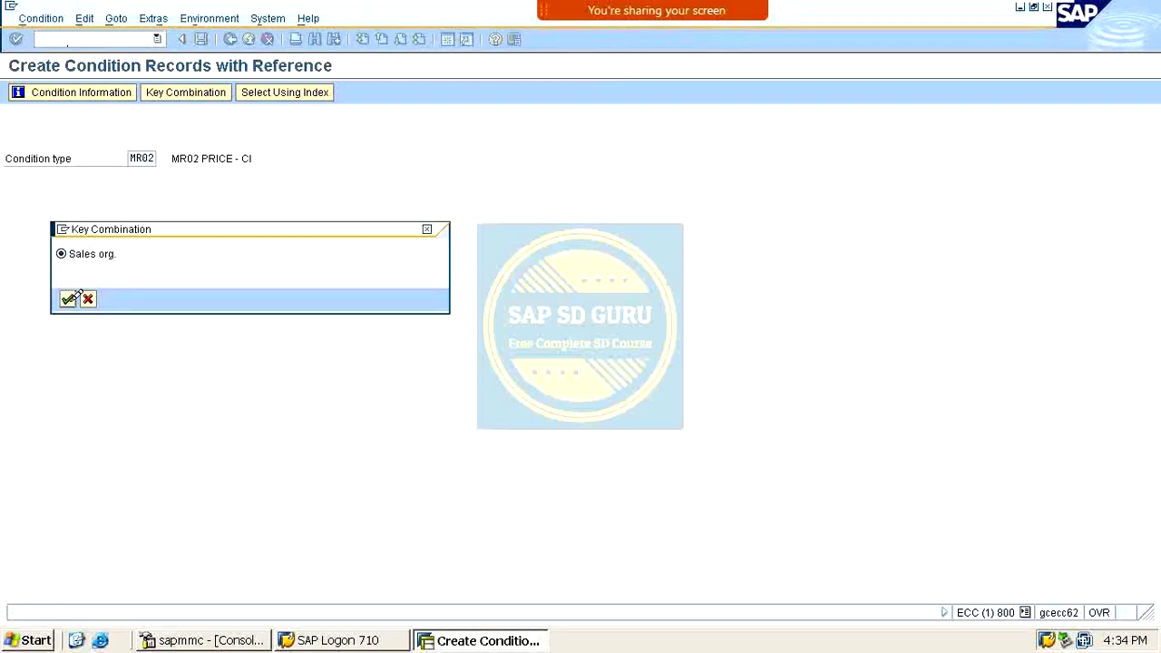
pyautogui.click(69, 299)
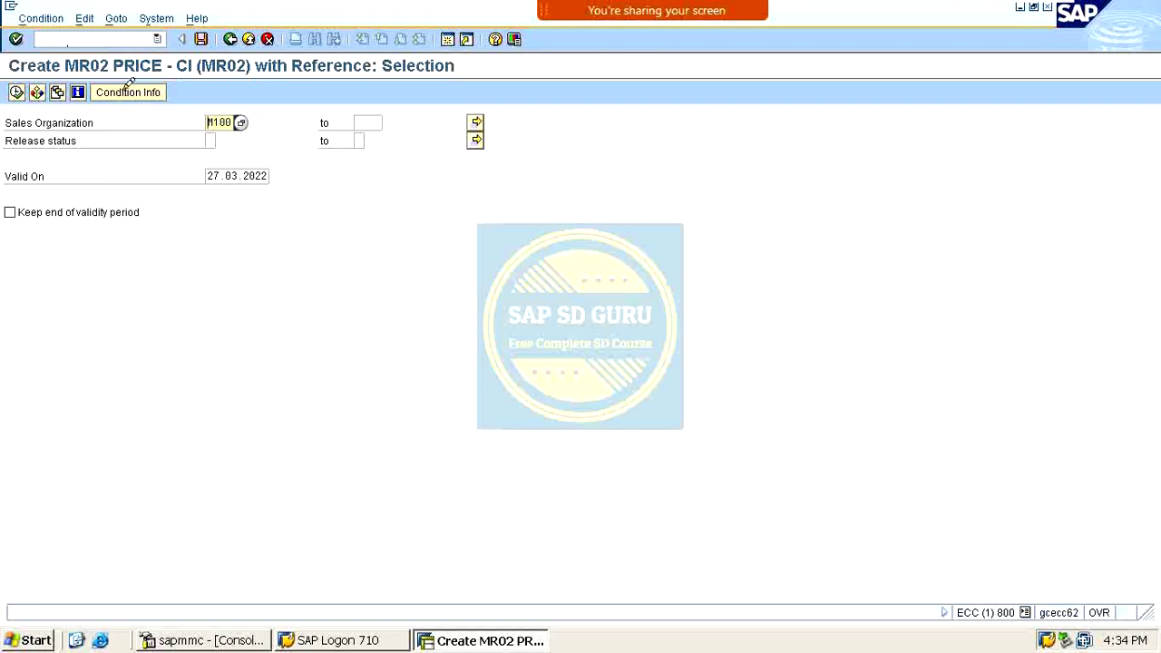
pyautogui.click(20, 90)
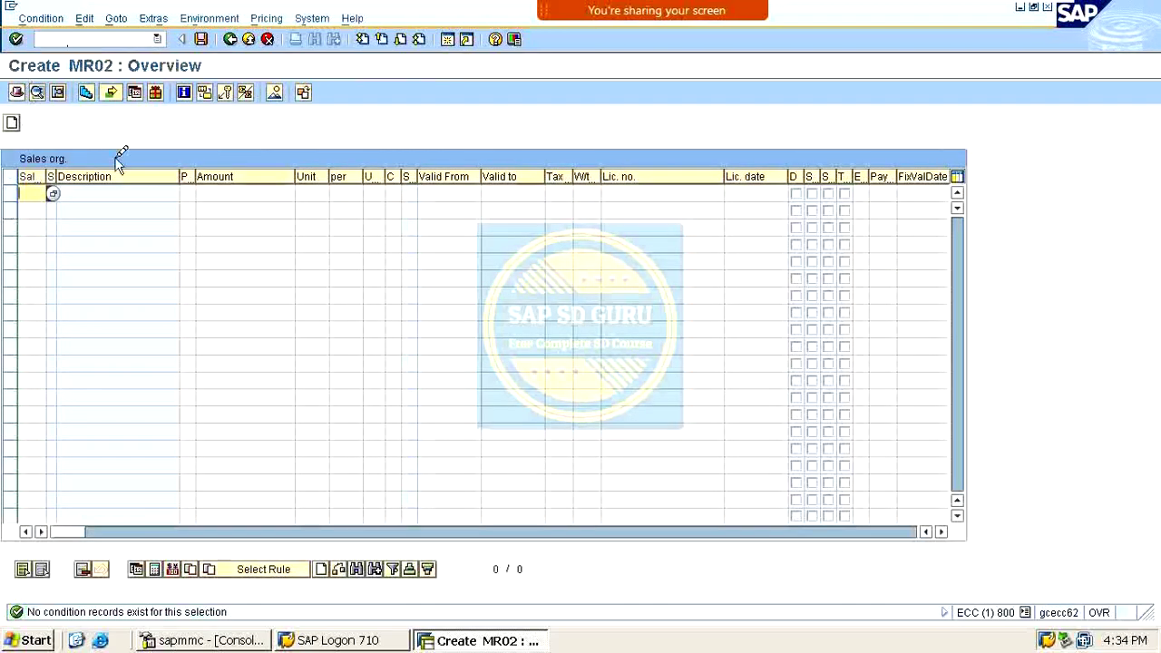
# - Enter an MR02 condition record for sales organization M100 with an amount of 100
pyautogui.write('m100')
pyautogui.press('Tab')
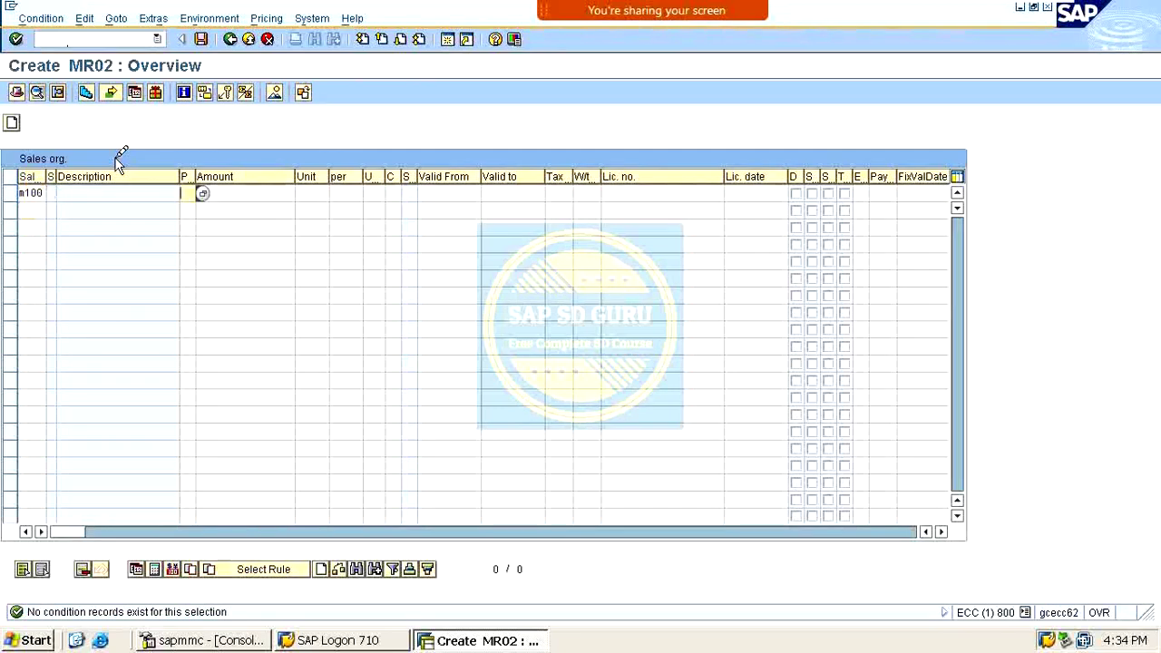
pyautogui.press('Tab')
pyautogui.write('100')
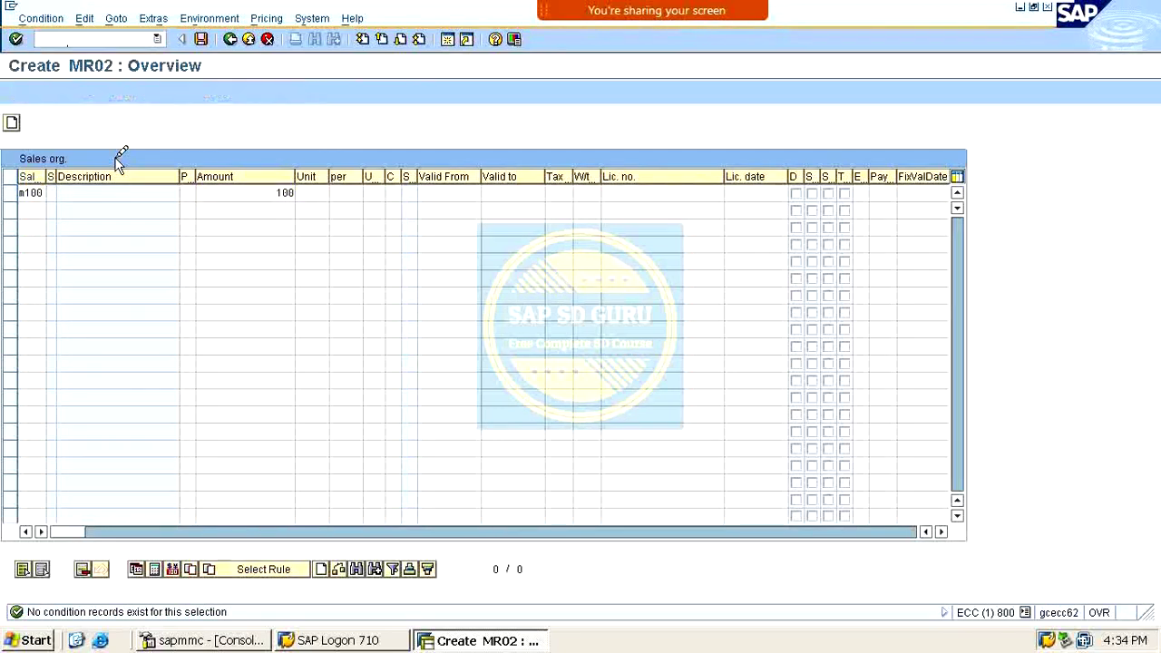
pyautogui.press('Return')
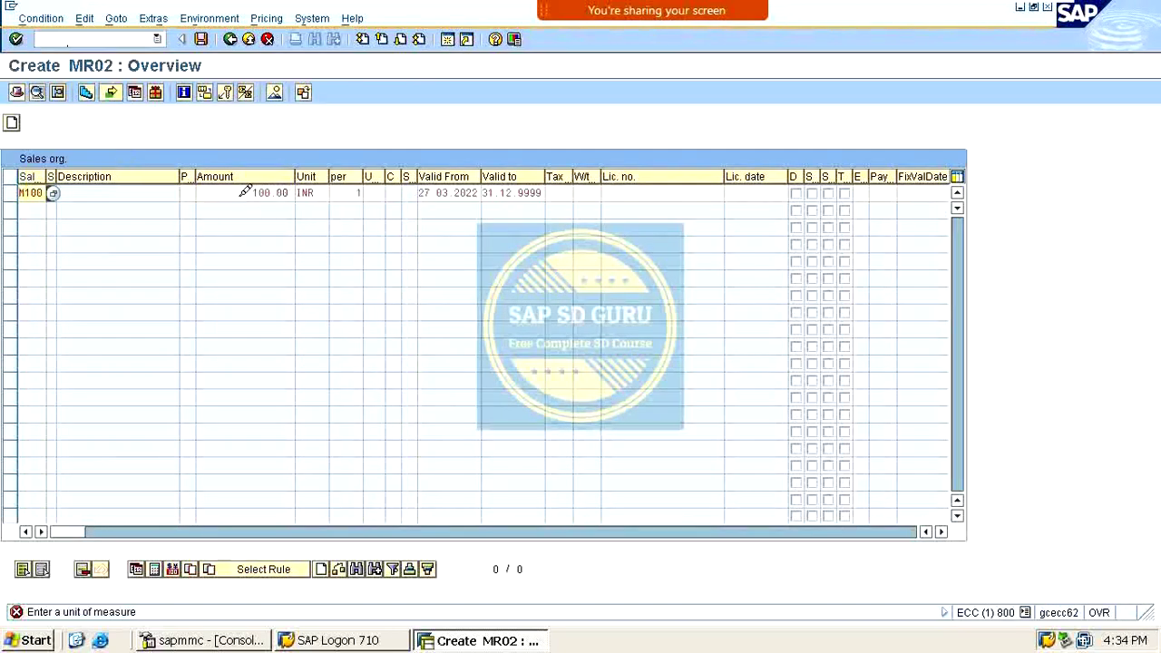
pyautogui.click(375, 187)
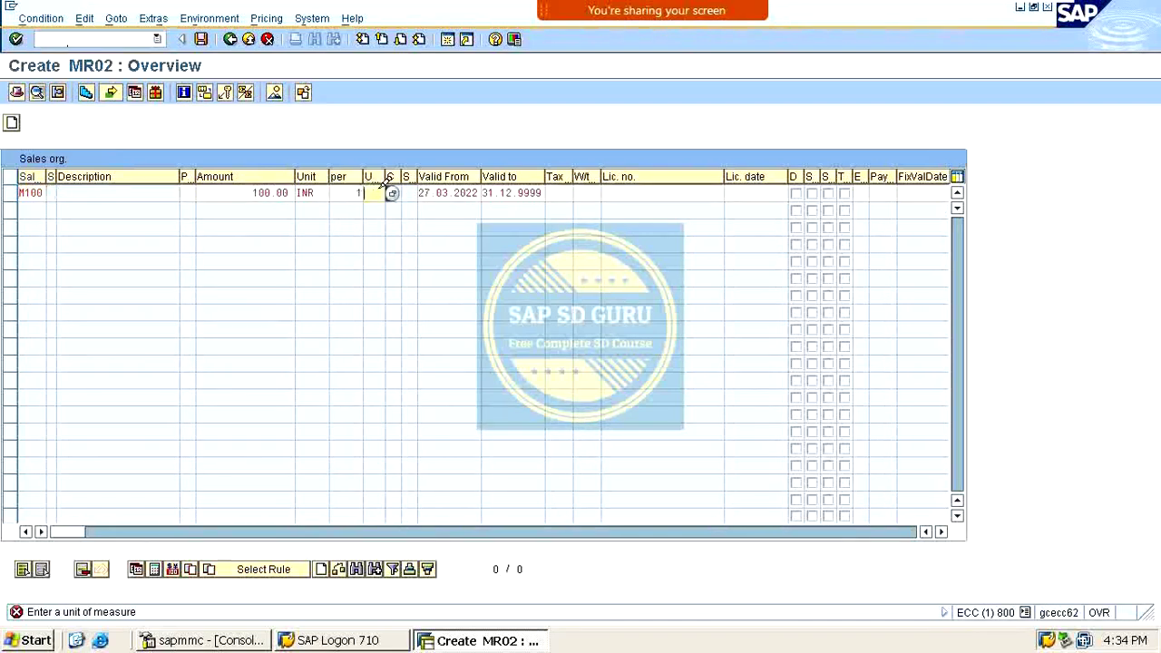
pyautogui.write('inr')
pyautogui.press('Return')
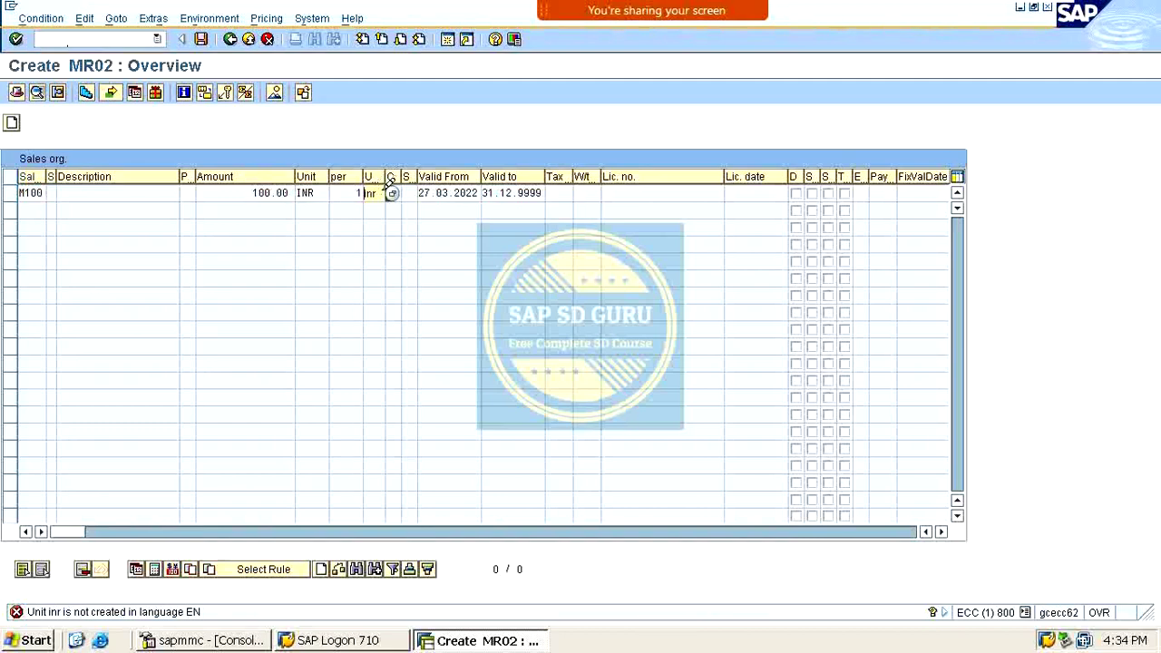
# - Set the M100 record's unit of measure to BT and save the condition record
pyautogui.doubleClick(372, 192)
pyautogui.write('BT')
pyautogui.press('Return')
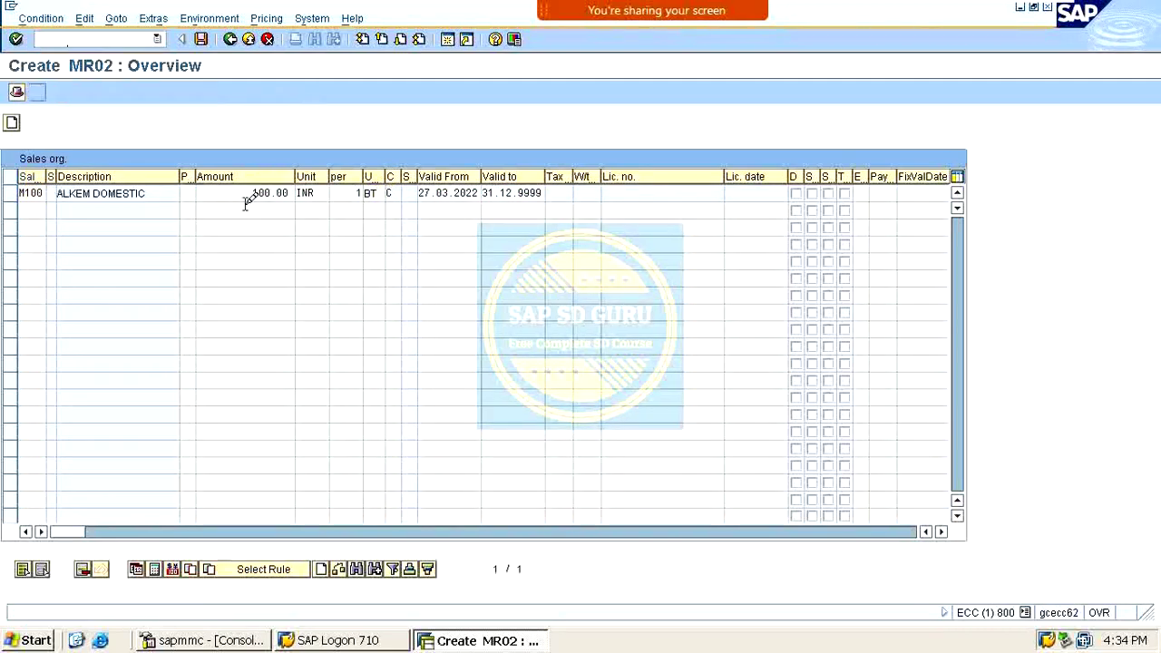
pyautogui.click(205, 39)
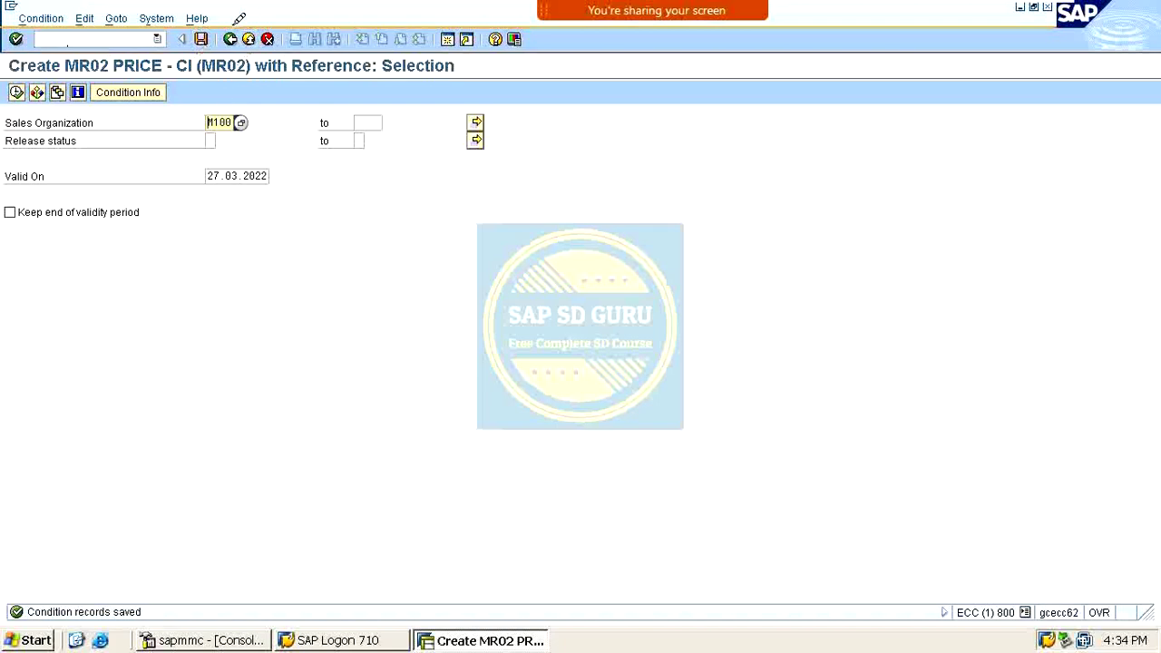
# - Leave the condition record creation and return to the SAP Easy Access menu
pyautogui.click(205, 39)
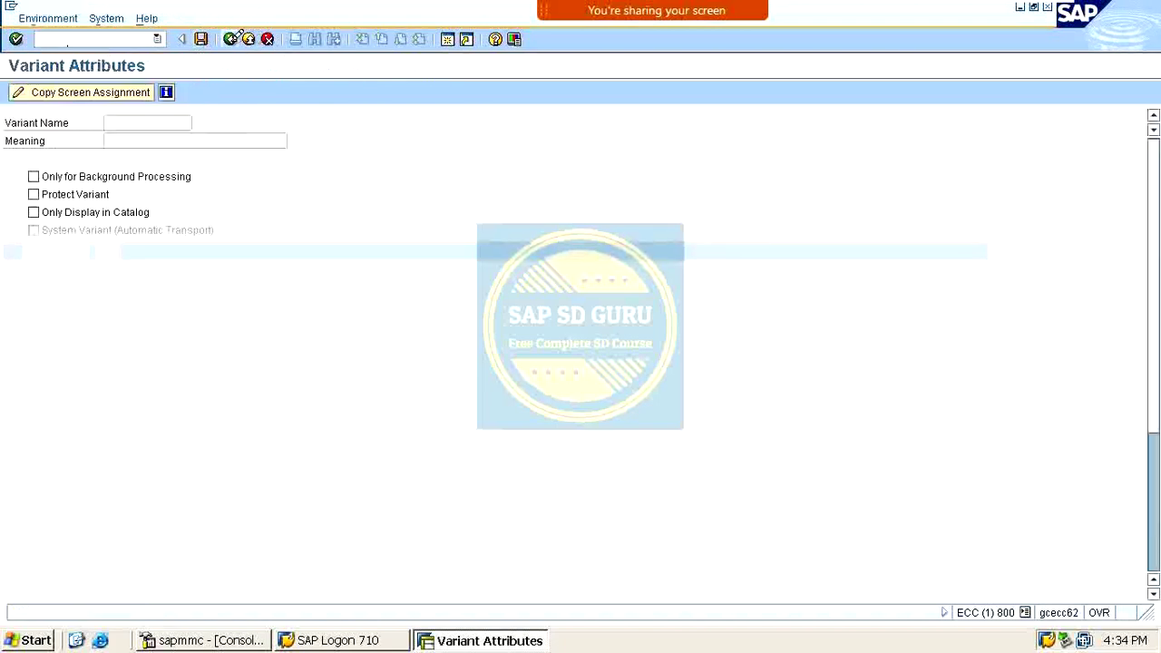
pyautogui.click(229, 39)
pyautogui.click(232, 37)
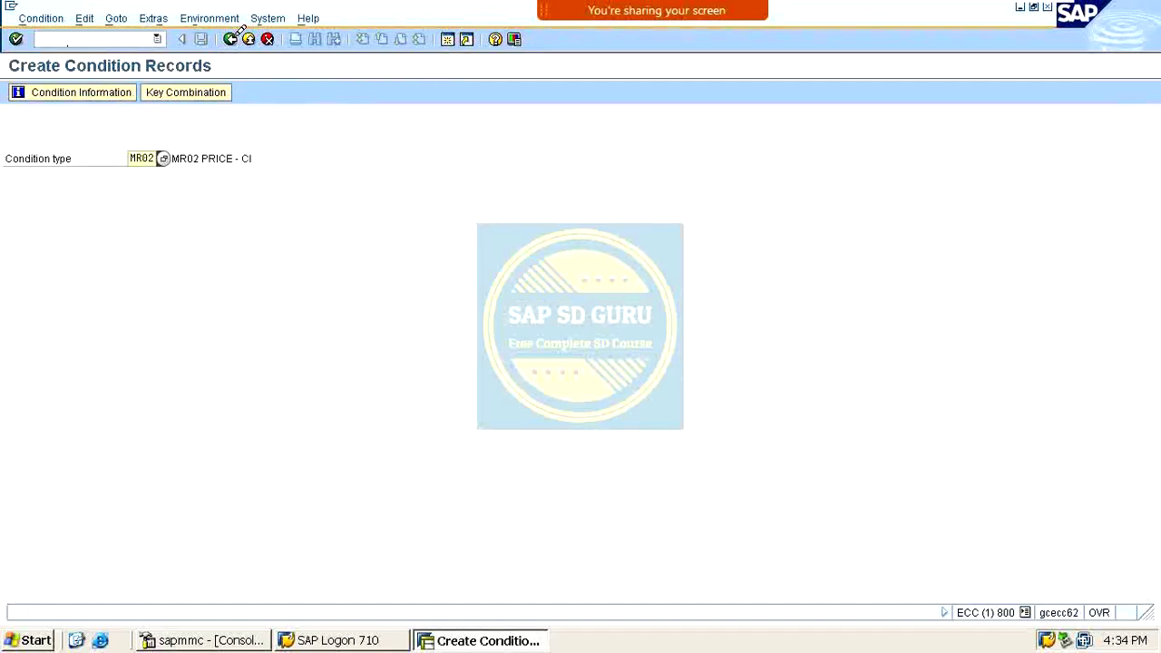
pyautogui.click(232, 37)
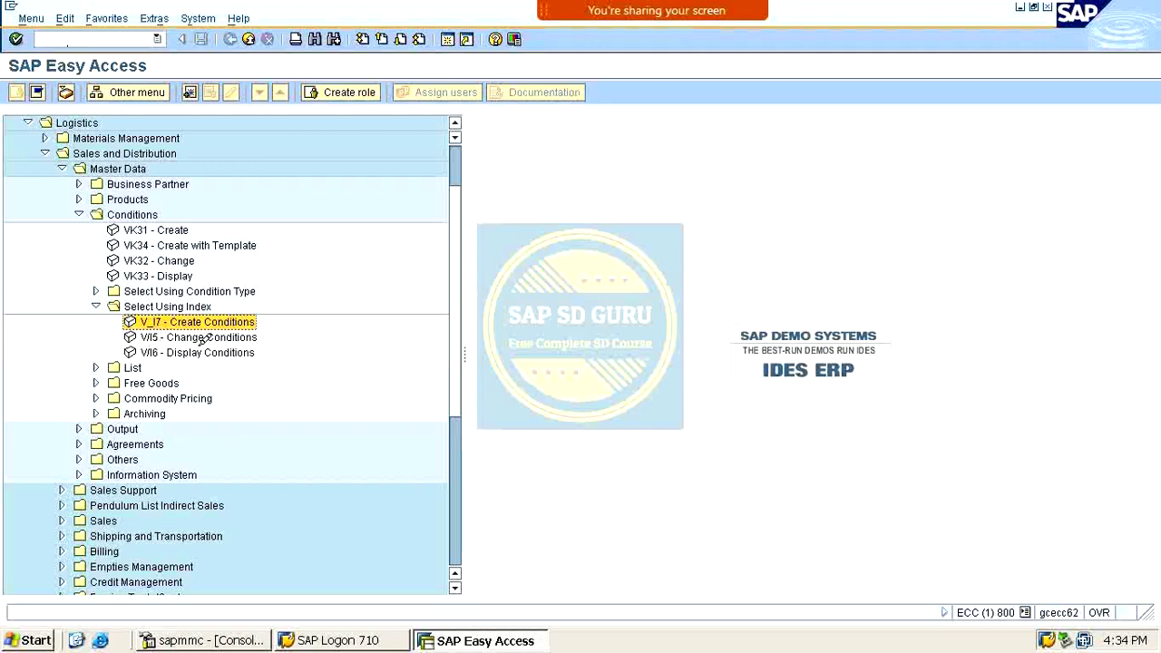
pyautogui.click(71, 33)
pyautogui.write('/')
# - Turn on annotation for the shared screen and handwrite MR01 with a line underneath in the blank area beside the menu tree
pyautogui.moveTo(690, 27)
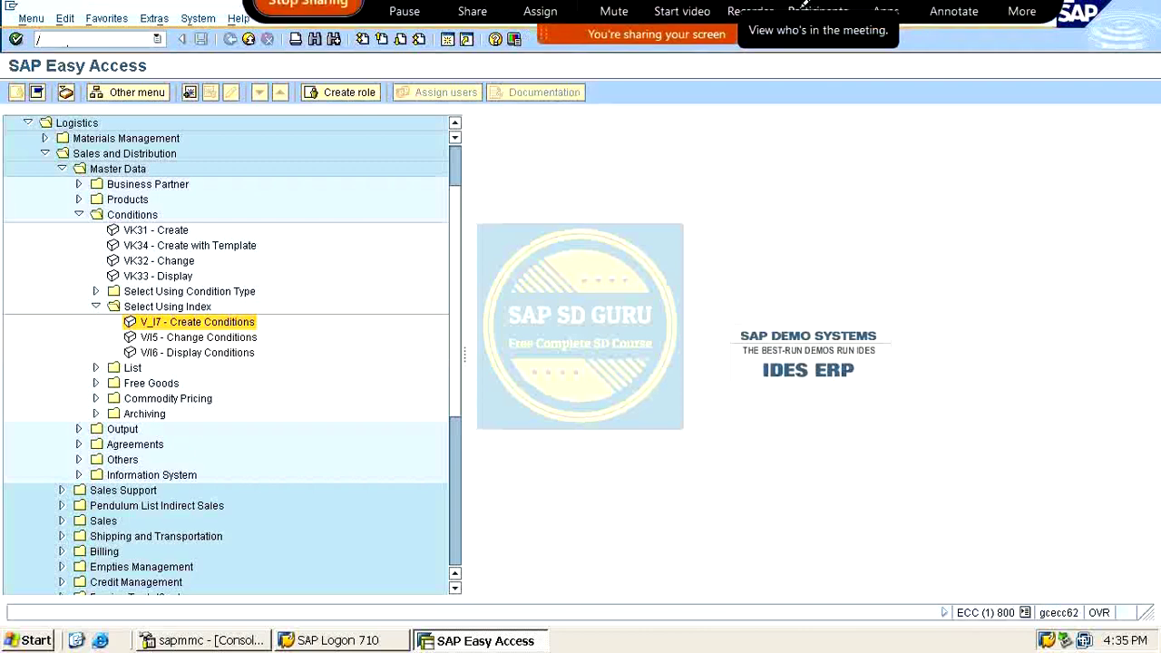
pyautogui.click(952, 35)
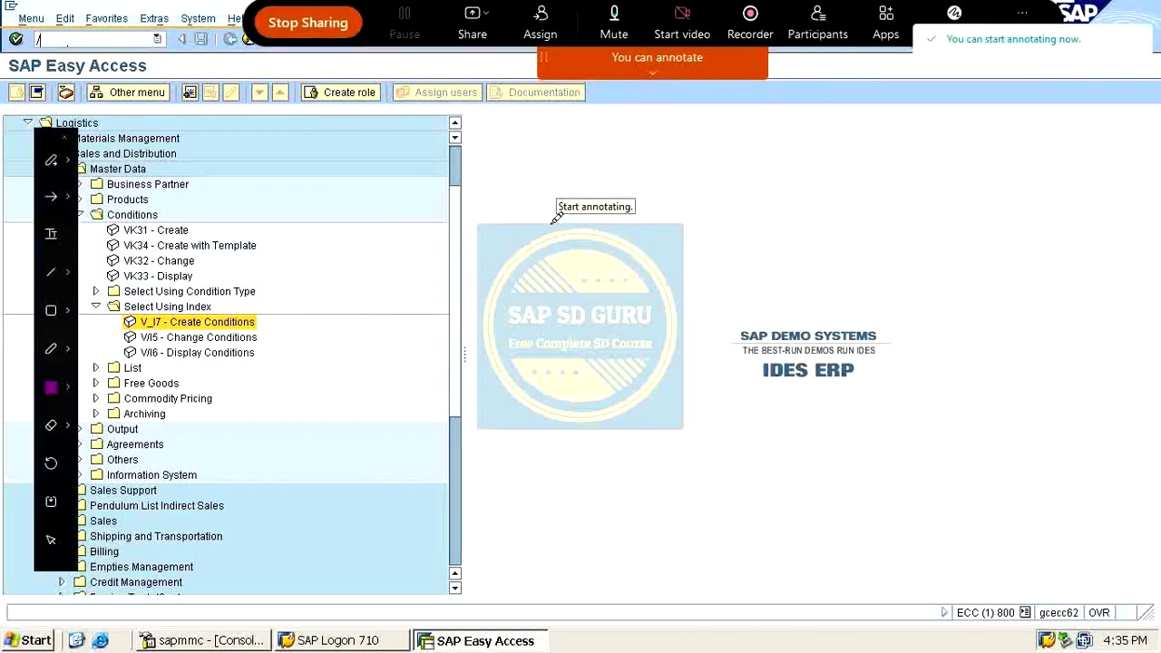
pyautogui.click(541, 172)
pyautogui.moveTo(534, 207)
pyautogui.mouseDown()
pyautogui.moveTo(530, 217)
pyautogui.moveTo(553, 174)
pyautogui.moveTo(594, 194)
pyautogui.moveTo(635, 163)
pyautogui.moveTo(688, 205)
pyautogui.moveTo(735, 134)
pyautogui.moveTo(764, 169)
pyautogui.mouseUp()
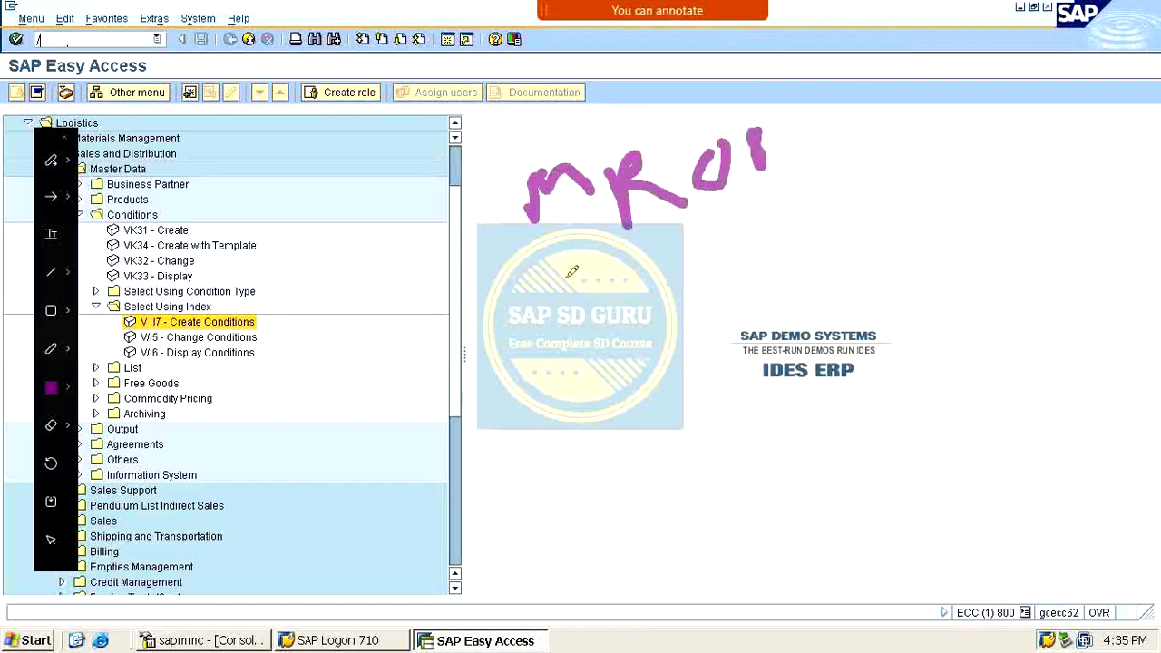
pyautogui.moveTo(555, 286); pyautogui.dragTo(838, 222)
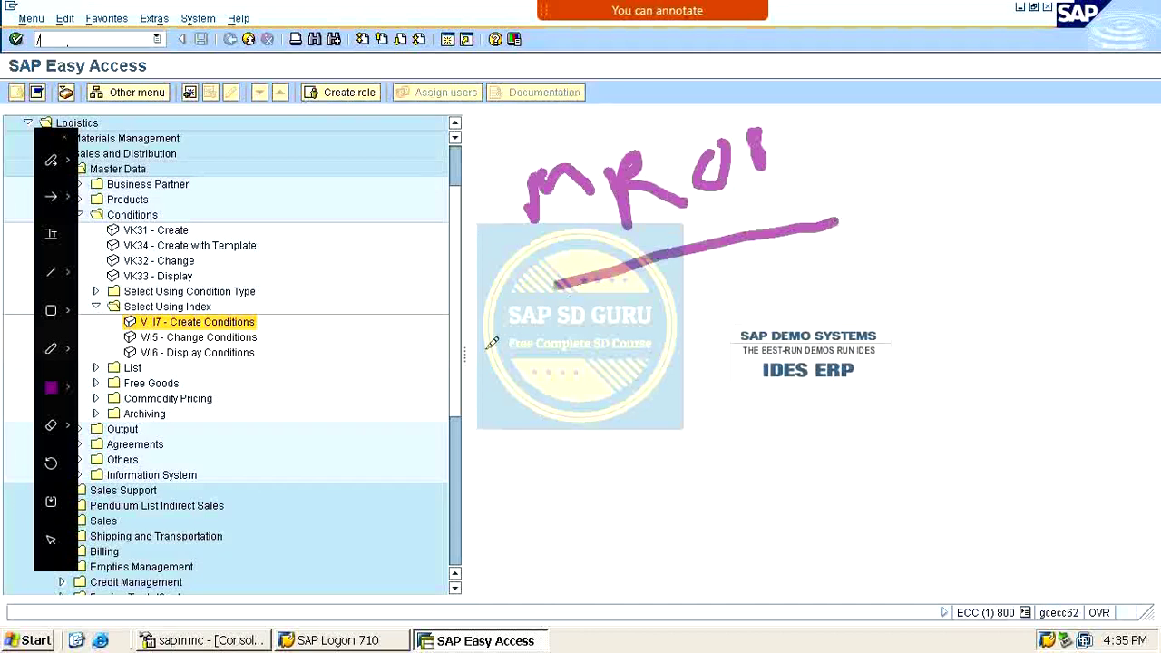
# - Draw three check marks below MR01 and label them C/M, C/Pr and Mat by hand
pyautogui.moveTo(488, 329)
pyautogui.mouseDown()
pyautogui.moveTo(504, 367)
pyautogui.moveTo(555, 340)
pyautogui.mouseUp()
pyautogui.moveTo(506, 390)
pyautogui.mouseDown()
pyautogui.moveTo(526, 424)
pyautogui.moveTo(554, 401)
pyautogui.mouseUp()
pyautogui.moveTo(518, 456); pyautogui.dragTo(604, 471)
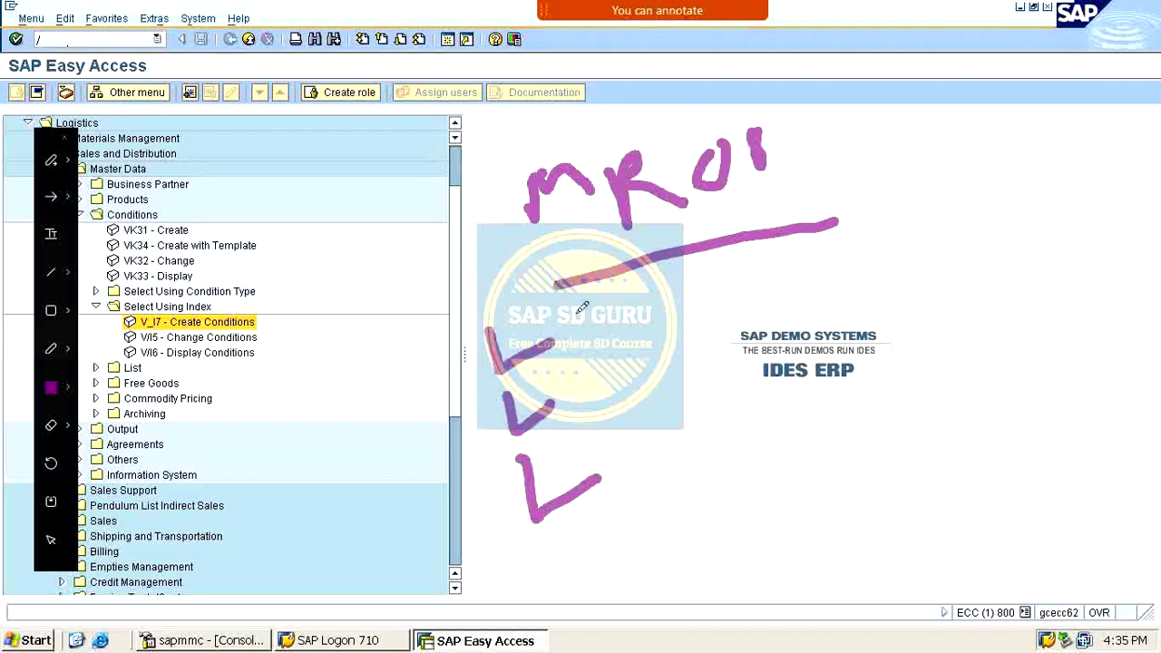
pyautogui.moveTo(590, 314)
pyautogui.mouseDown()
pyautogui.moveTo(603, 305)
pyautogui.moveTo(589, 331)
pyautogui.moveTo(643, 327)
pyautogui.mouseUp()
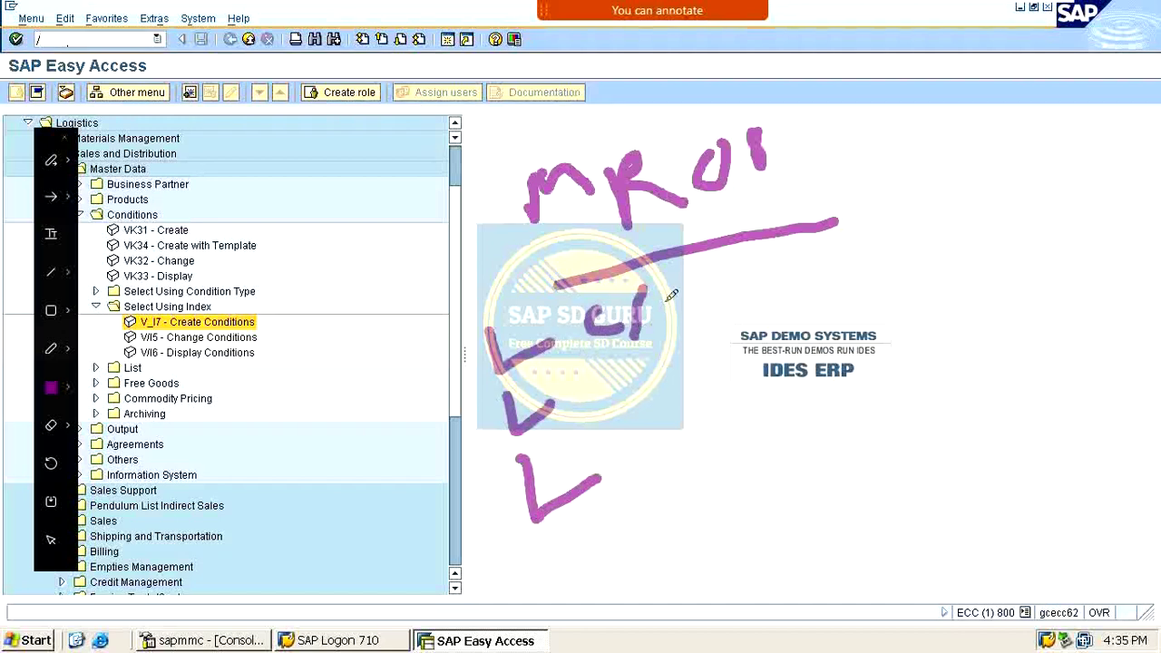
pyautogui.moveTo(668, 318)
pyautogui.mouseDown()
pyautogui.moveTo(706, 292)
pyautogui.moveTo(725, 305)
pyautogui.mouseUp()
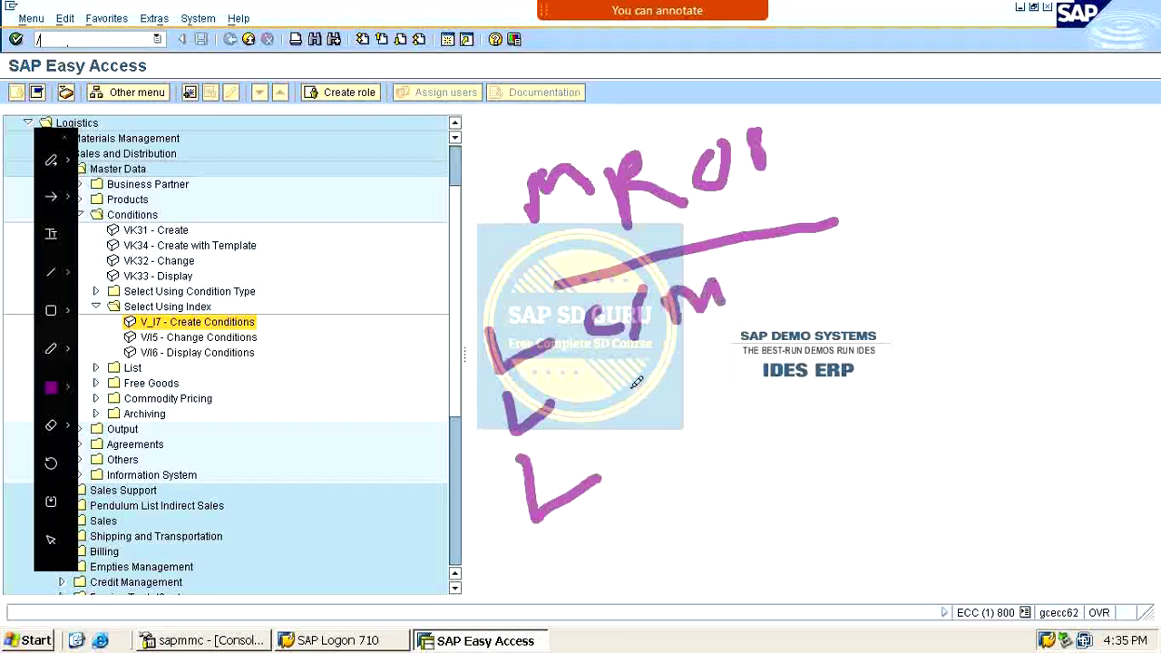
pyautogui.moveTo(637, 382)
pyautogui.mouseDown()
pyautogui.moveTo(628, 406)
pyautogui.moveTo(664, 413)
pyautogui.mouseUp()
pyautogui.moveTo(682, 354)
pyautogui.mouseDown()
pyautogui.moveTo(676, 417)
pyautogui.moveTo(717, 400)
pyautogui.moveTo(709, 353)
pyautogui.moveTo(737, 389)
pyautogui.moveTo(757, 337)
pyautogui.mouseUp()
pyautogui.moveTo(672, 453)
pyautogui.mouseDown()
pyautogui.moveTo(726, 464)
pyautogui.moveTo(797, 418)
pyautogui.mouseUp()
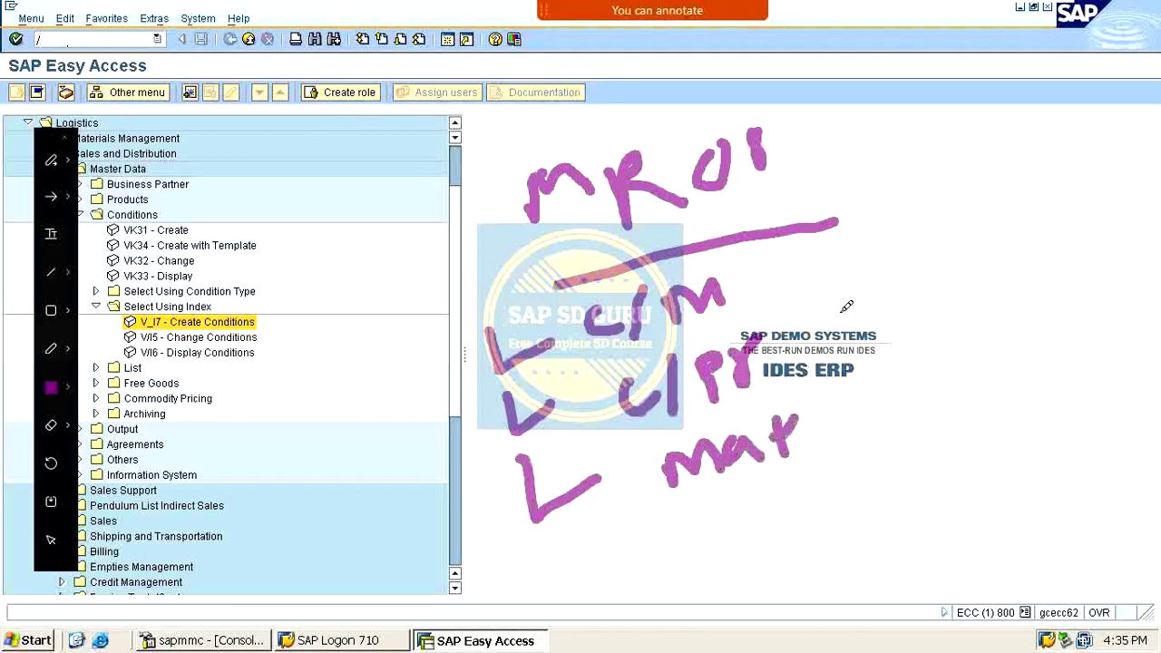
# - Draw a bracket beside the three labels and handwrite the dashed amounts 150, 130 and 100 next to it
pyautogui.moveTo(798, 221)
pyautogui.mouseDown()
pyautogui.moveTo(828, 317)
pyautogui.moveTo(844, 489)
pyautogui.mouseUp()
pyautogui.moveTo(857, 265)
pyautogui.mouseDown()
pyautogui.moveTo(944, 243)
pyautogui.moveTo(963, 205)
pyautogui.moveTo(983, 234)
pyautogui.moveTo(1005, 187)
pyautogui.mouseUp()
pyautogui.moveTo(889, 349); pyautogui.dragTo(940, 318)
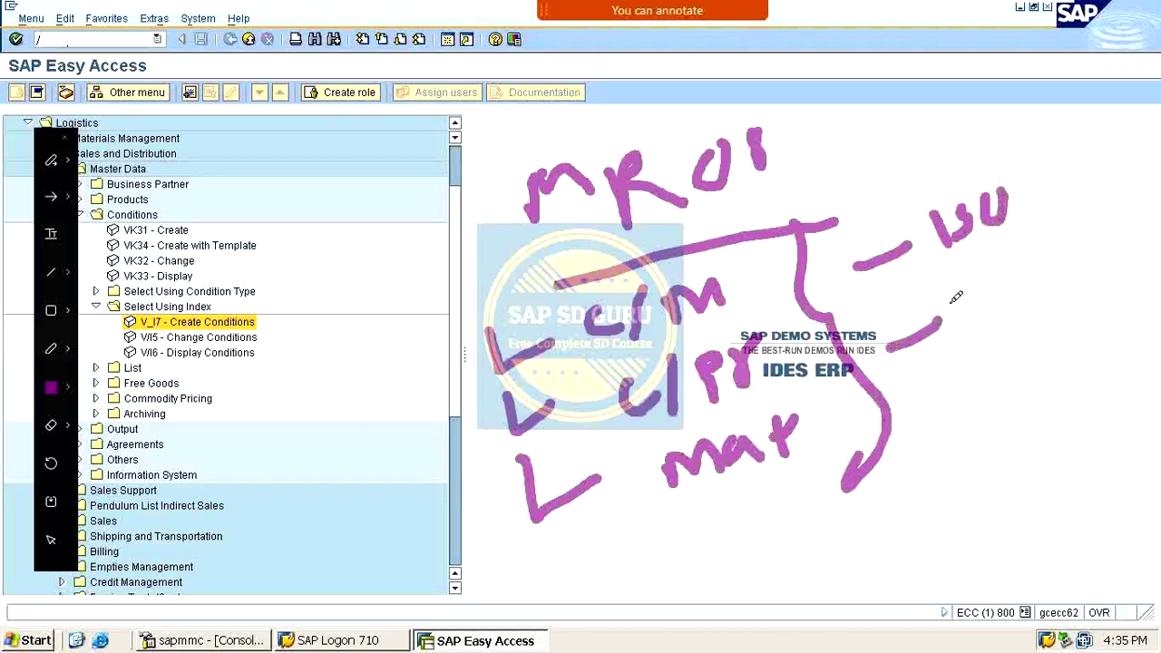
pyautogui.moveTo(961, 278)
pyautogui.mouseDown()
pyautogui.moveTo(974, 320)
pyautogui.moveTo(1020, 272)
pyautogui.moveTo(1025, 313)
pyautogui.moveTo(1009, 328)
pyautogui.mouseUp()
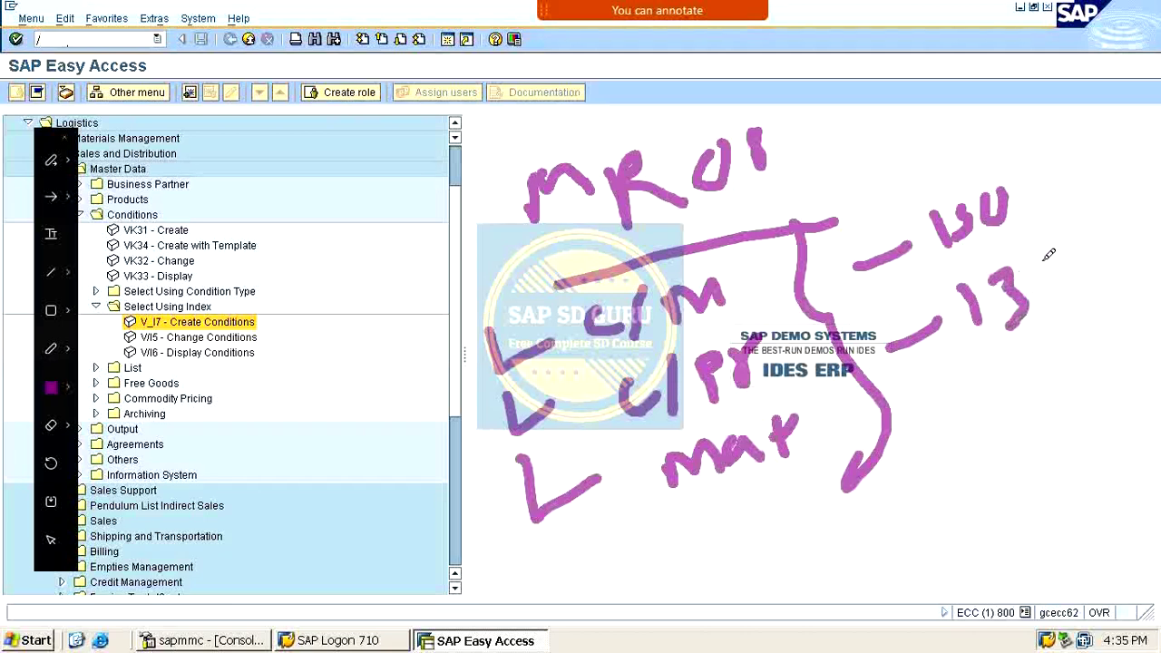
pyautogui.moveTo(1049, 256); pyautogui.dragTo(1062, 261)
pyautogui.moveTo(918, 423); pyautogui.dragTo(999, 393)
pyautogui.moveTo(1025, 354); pyautogui.dragTo(1040, 392)
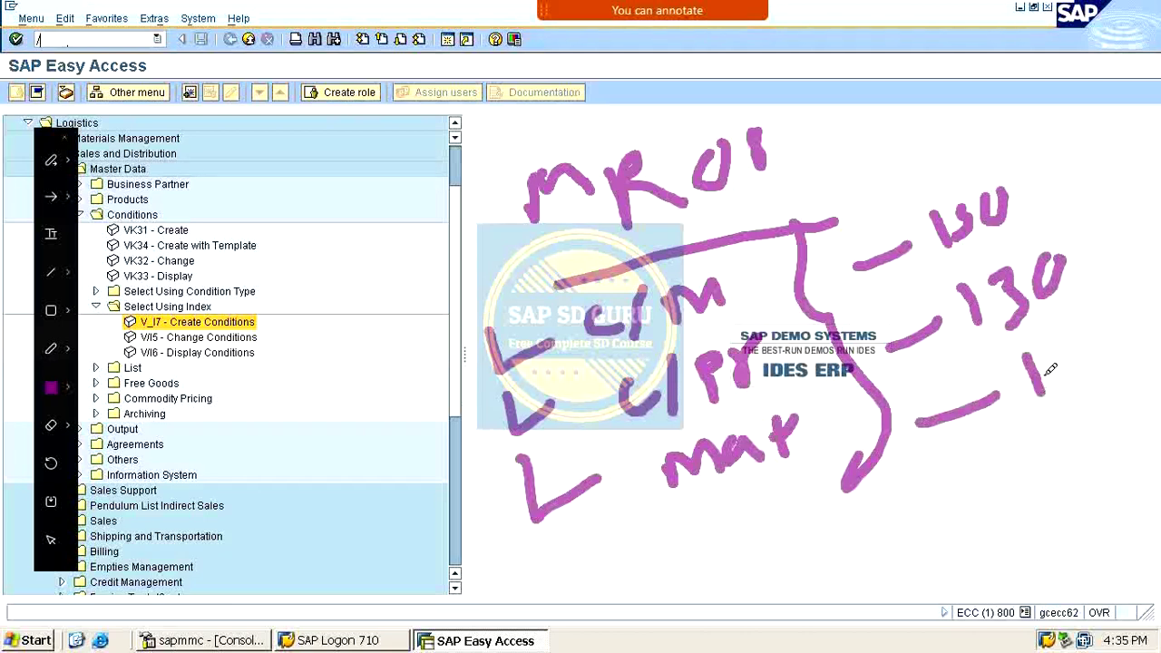
pyautogui.moveTo(1067, 348)
pyautogui.mouseDown()
pyautogui.moveTo(1085, 370)
pyautogui.moveTo(1090, 345)
pyautogui.mouseUp()
pyautogui.moveTo(1119, 328)
pyautogui.mouseDown()
pyautogui.moveTo(1117, 362)
pyautogui.moveTo(1136, 327)
pyautogui.mouseUp()
# - Draw two slanted lines below the sketch, bracket the three check marks and circle the handwritten MR01
pyautogui.moveTo(778, 557); pyautogui.dragTo(931, 498)
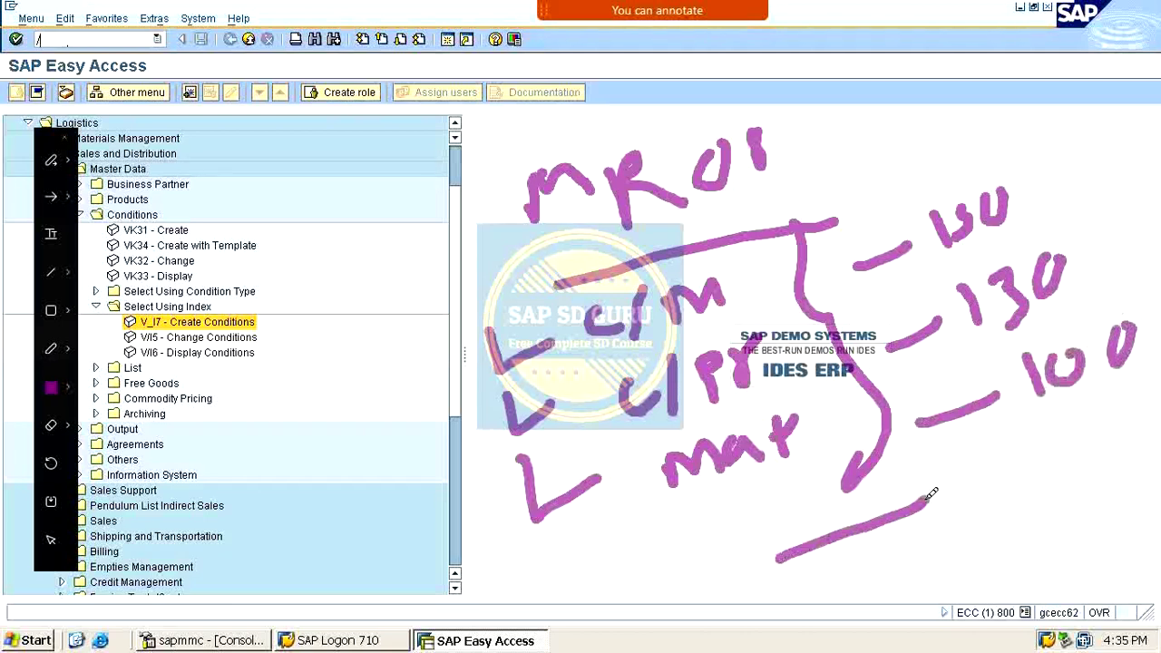
pyautogui.moveTo(878, 537); pyautogui.dragTo(989, 481)
pyautogui.moveTo(485, 234)
pyautogui.mouseDown()
pyautogui.moveTo(466, 265)
pyautogui.moveTo(497, 456)
pyautogui.moveTo(632, 535)
pyautogui.mouseUp()
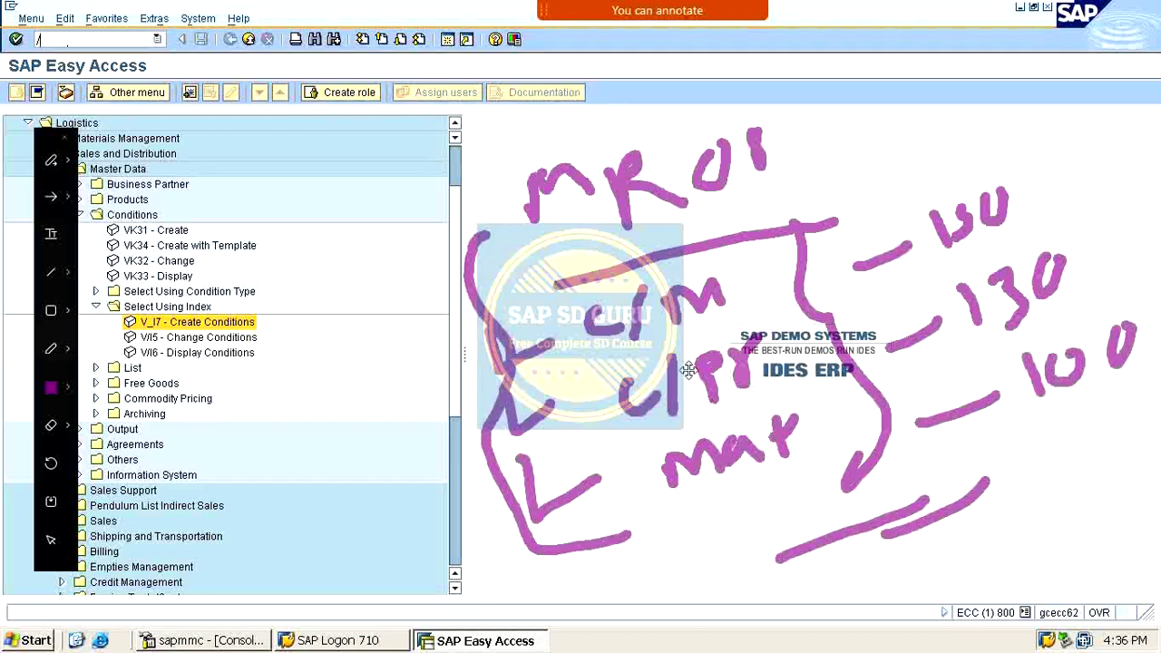
pyautogui.moveTo(842, 107)
pyautogui.mouseDown()
pyautogui.moveTo(758, 87)
pyautogui.moveTo(599, 101)
pyautogui.moveTo(504, 194)
pyautogui.moveTo(728, 229)
pyautogui.moveTo(839, 127)
pyautogui.moveTo(822, 107)
pyautogui.mouseUp()
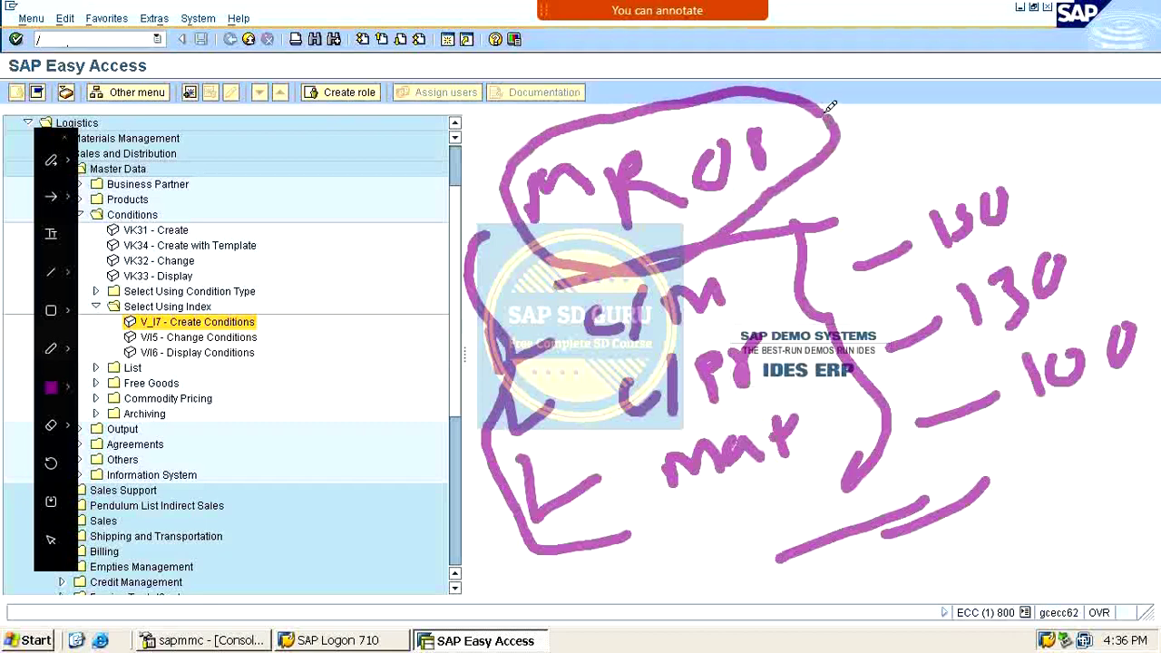
# - Draw check marks beside Create Conditions and Change Conditions in the menu tree and handwrite MR02 above them
pyautogui.moveTo(273, 317); pyautogui.dragTo(396, 253)
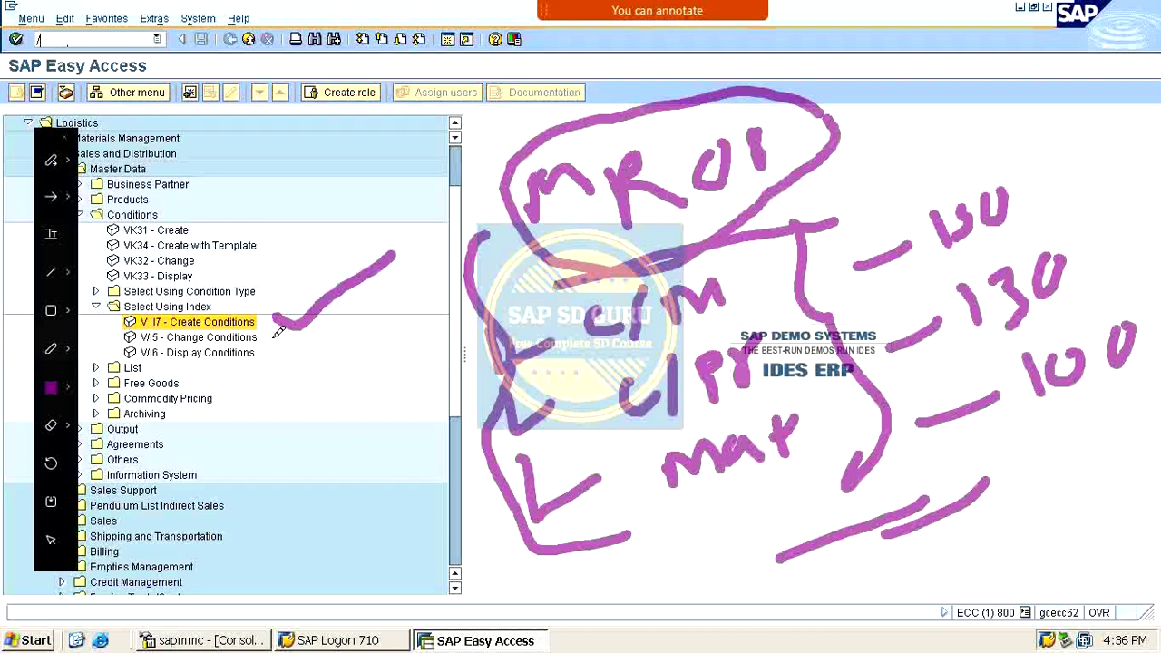
pyautogui.moveTo(279, 331)
pyautogui.mouseDown()
pyautogui.moveTo(317, 343)
pyautogui.moveTo(406, 274)
pyautogui.mouseUp()
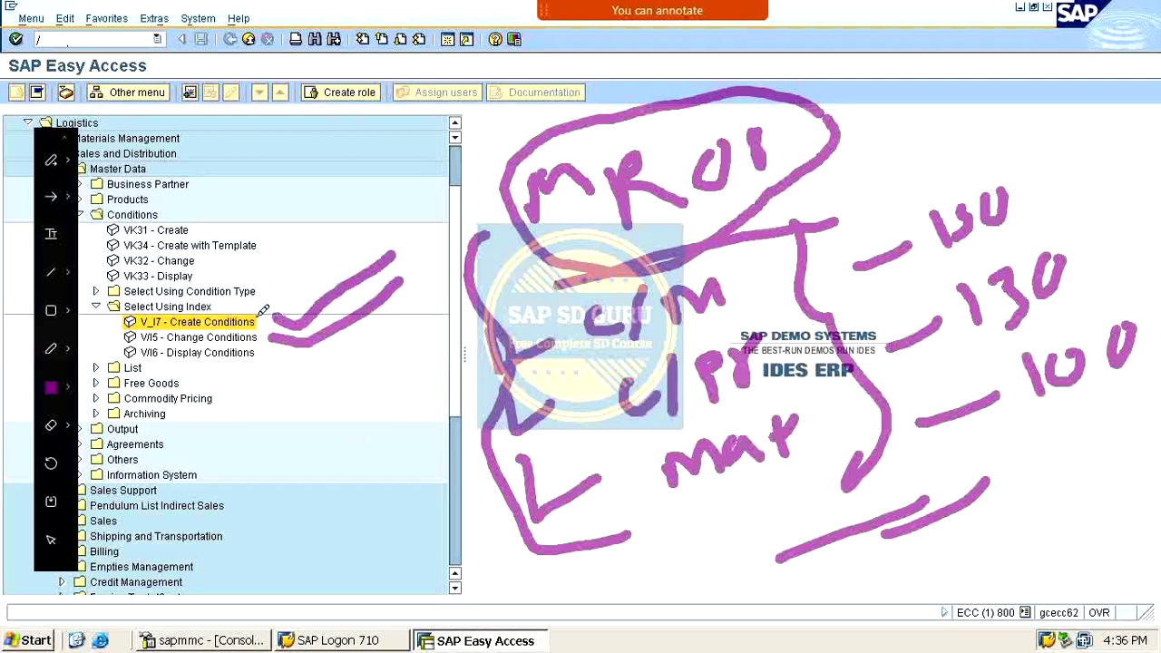
pyautogui.moveTo(265, 218)
pyautogui.mouseDown()
pyautogui.moveTo(309, 186)
pyautogui.moveTo(352, 186)
pyautogui.moveTo(381, 163)
pyautogui.moveTo(374, 173)
pyautogui.moveTo(409, 162)
pyautogui.moveTo(413, 182)
pyautogui.moveTo(454, 131)
pyautogui.moveTo(467, 160)
pyautogui.moveTo(490, 156)
pyautogui.mouseUp()
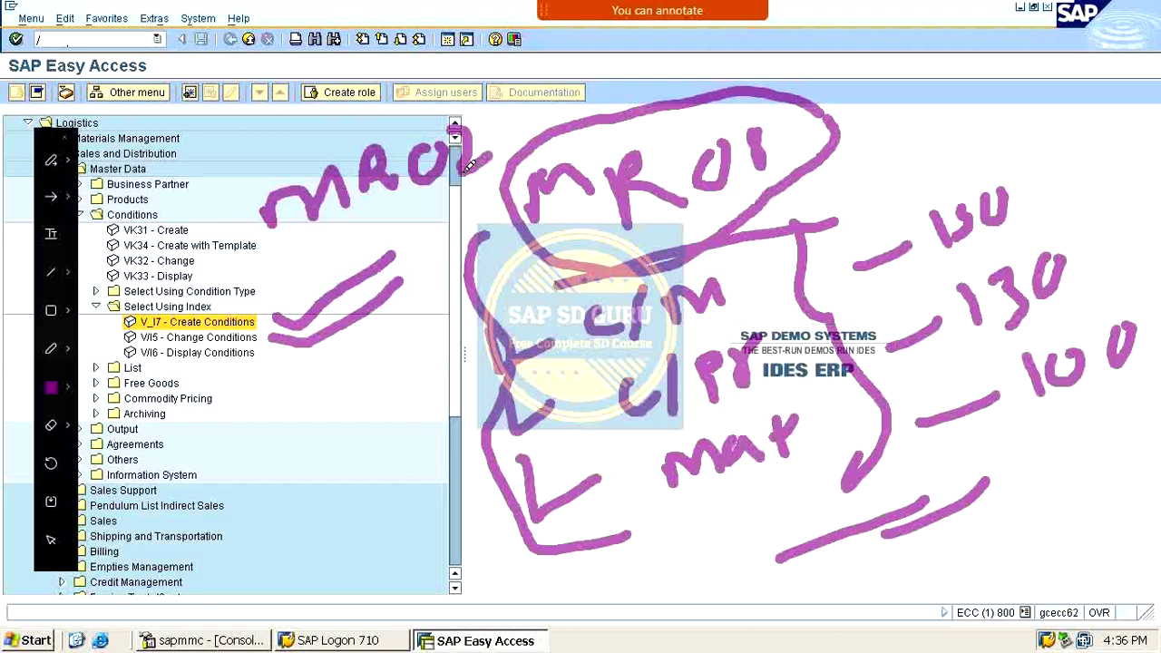
# - Underline the handwritten MR02 and draw a large check mark beside the circled MR01
pyautogui.moveTo(317, 243)
pyautogui.mouseDown()
pyautogui.moveTo(433, 217)
pyautogui.moveTo(426, 207)
pyautogui.mouseUp()
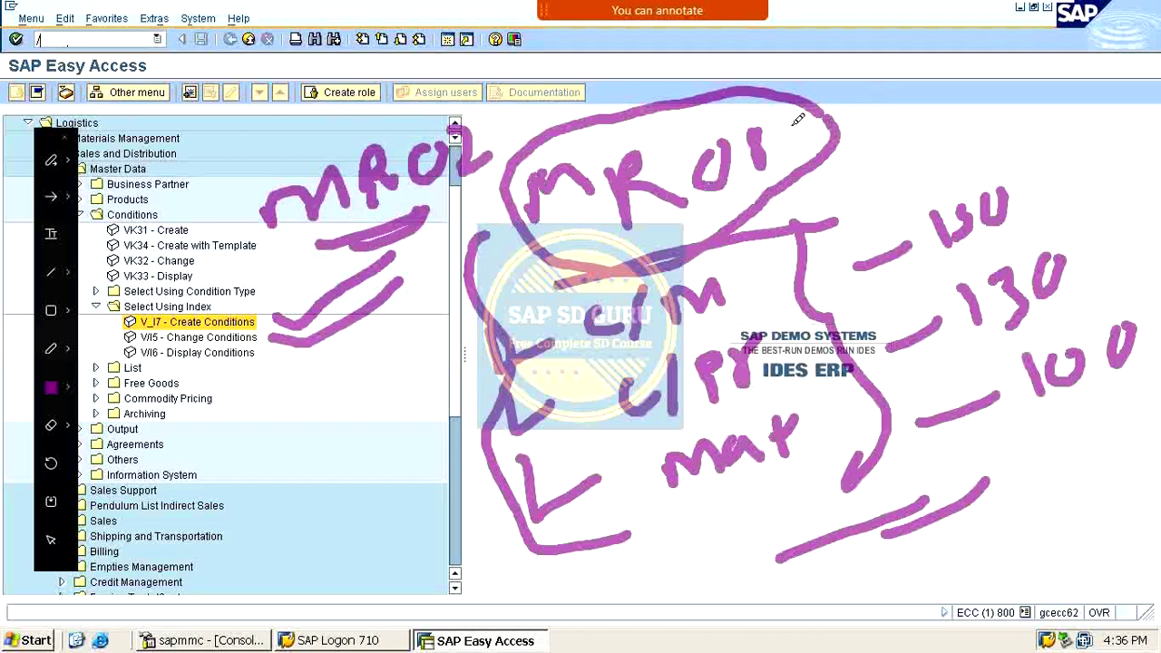
pyautogui.moveTo(795, 125)
pyautogui.mouseDown()
pyautogui.moveTo(771, 120)
pyautogui.moveTo(749, 156)
pyautogui.moveTo(978, 46)
pyautogui.moveTo(991, 28)
pyautogui.mouseUp()
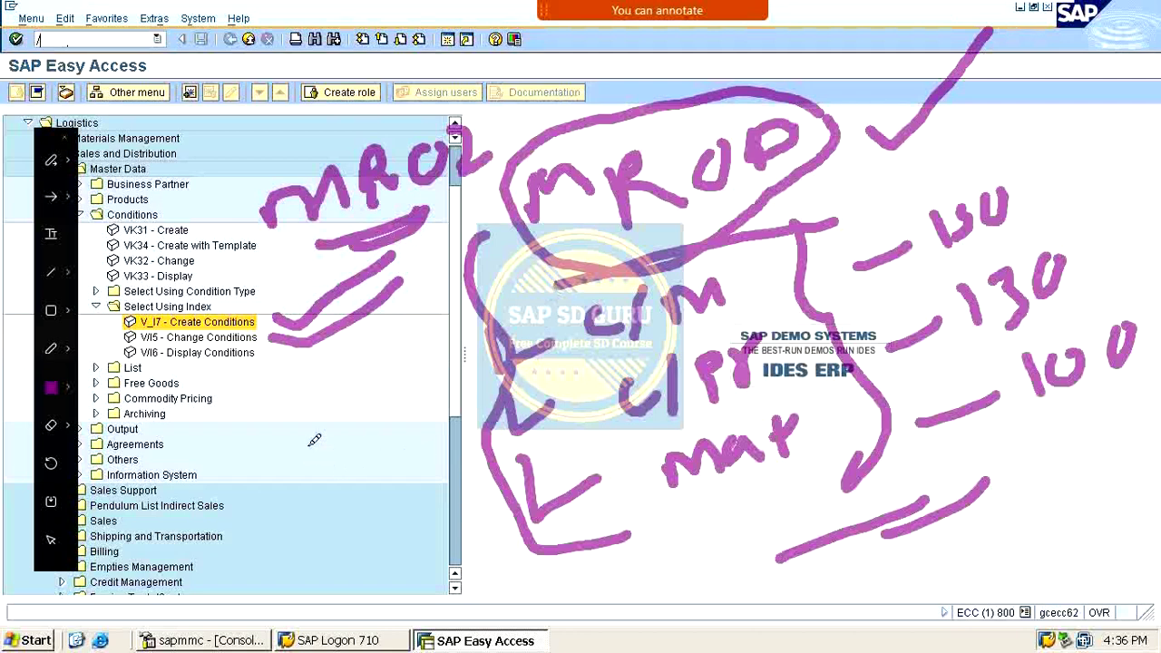
pyautogui.moveTo(314, 440)
pyautogui.mouseDown()
pyautogui.moveTo(379, 422)
pyautogui.moveTo(342, 419)
pyautogui.moveTo(313, 454)
pyautogui.moveTo(337, 465)
pyautogui.moveTo(420, 338)
pyautogui.mouseUp()
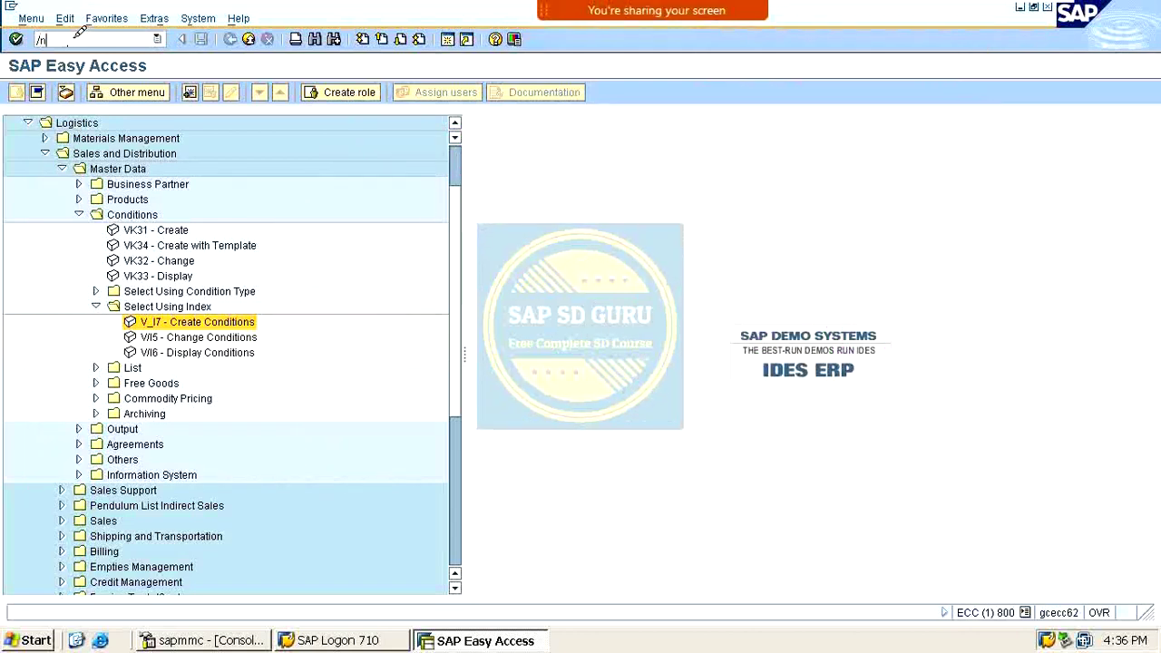
# - Open the SD pricing condition types overview and position the list at MINS
pyautogui.write('06')
pyautogui.press('Return')
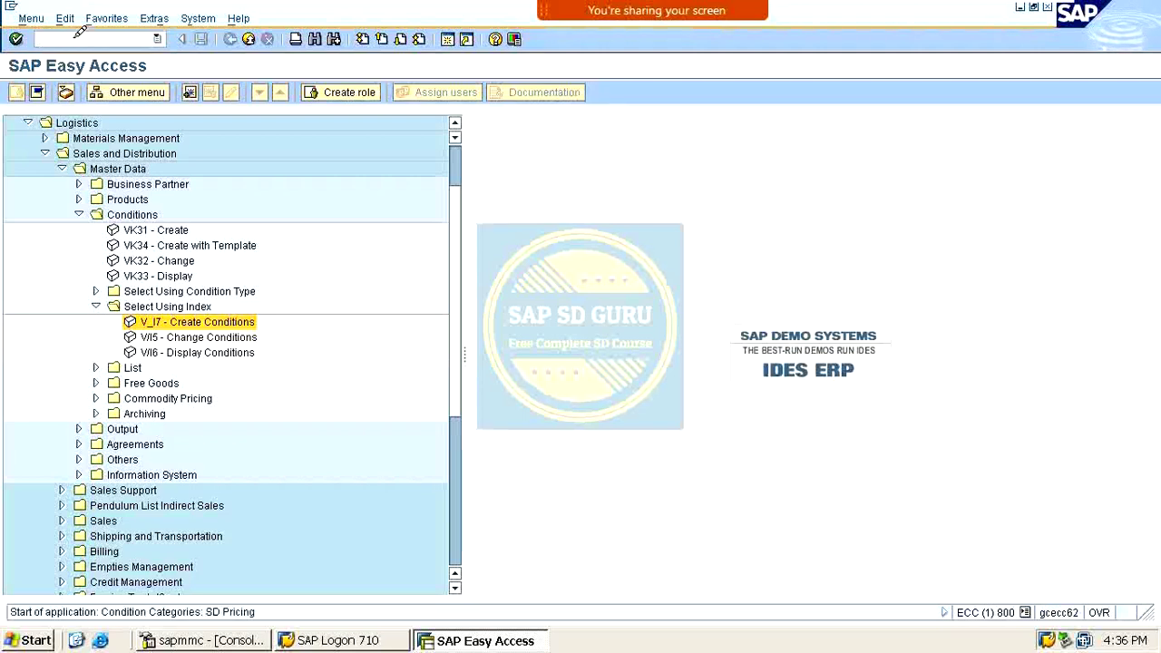
pyautogui.scroll(-1, 236, 497)
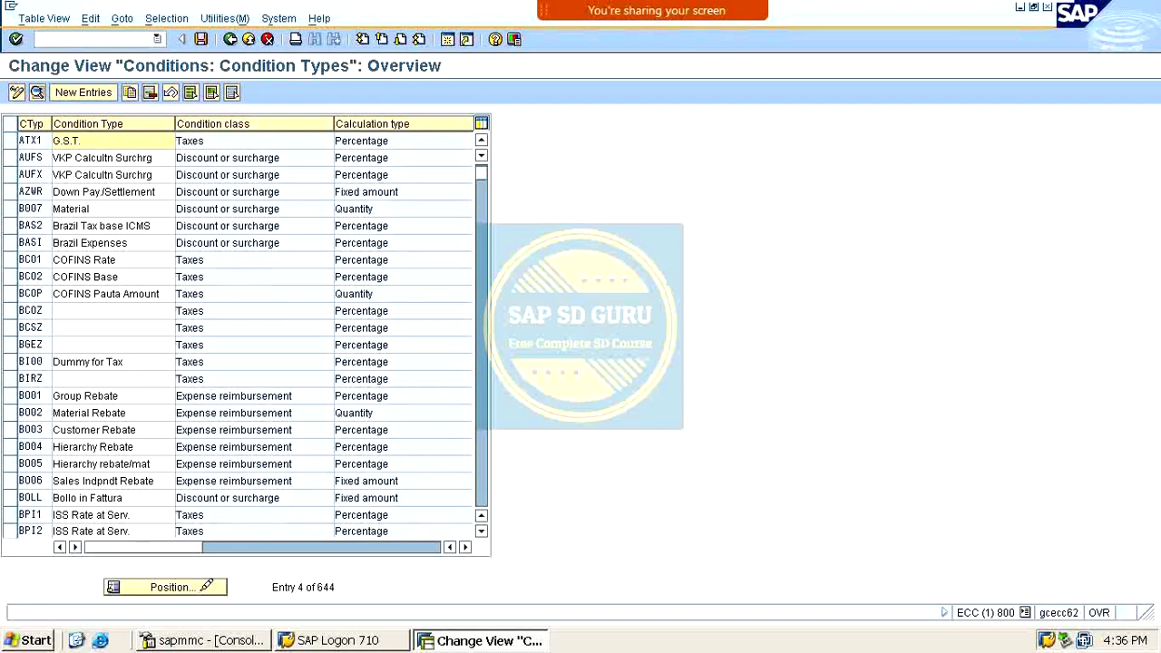
pyautogui.click(207, 586)
pyautogui.write('mins')
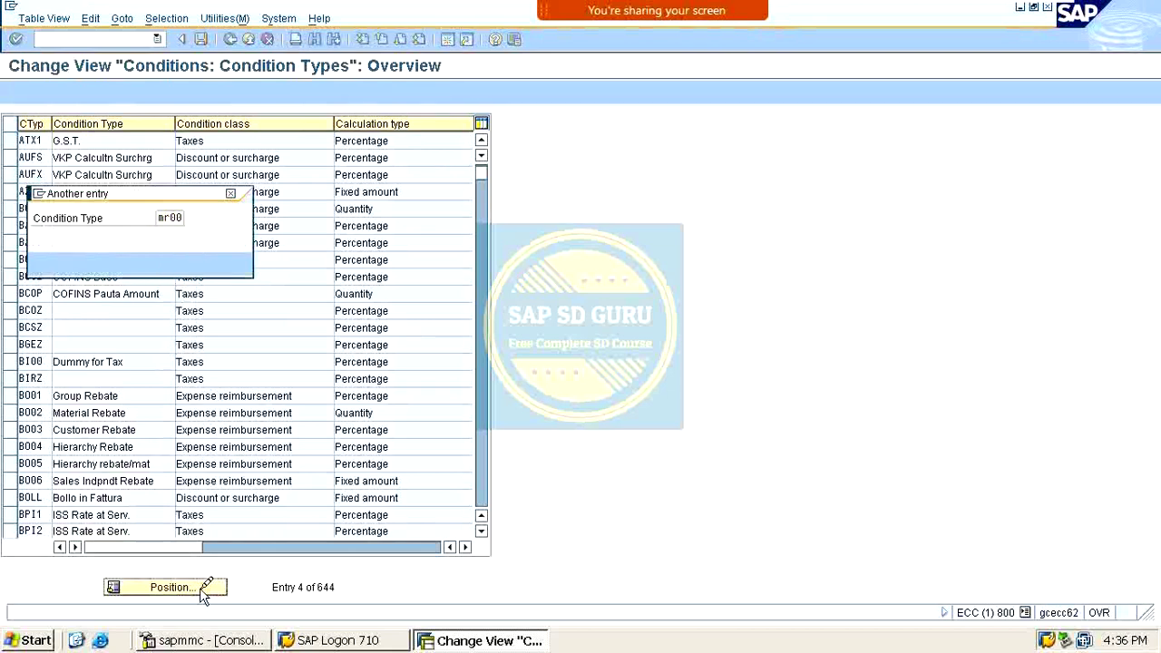
pyautogui.press('Return')
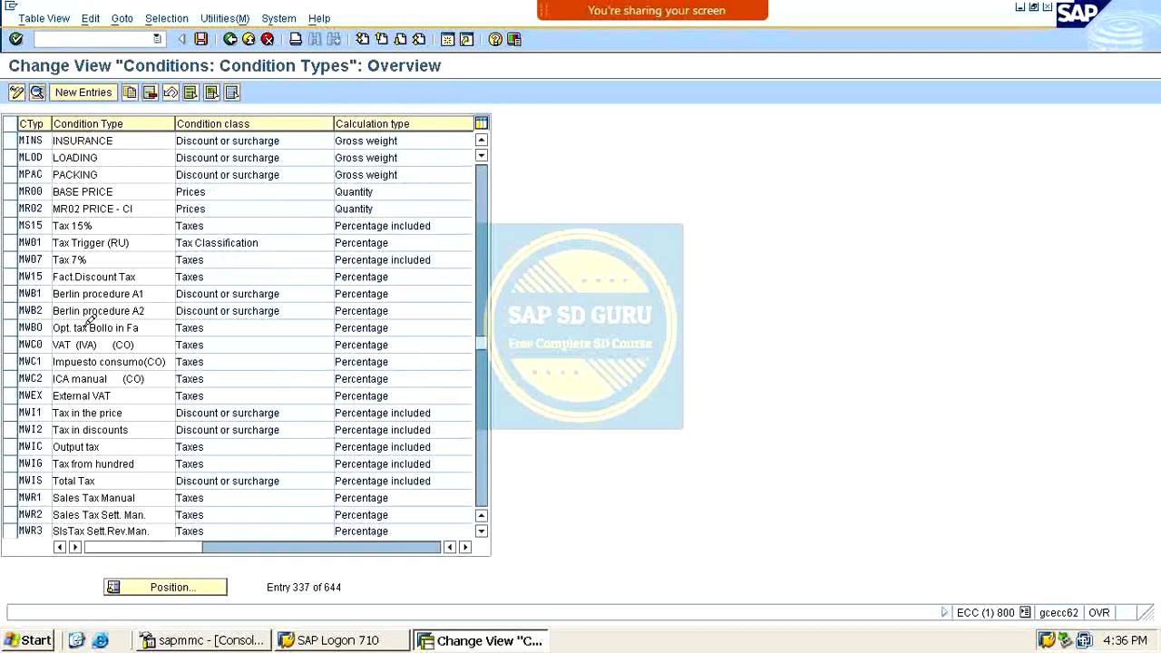
# - Position the list at MR00, open its details, check the Condition index setting in the master data and save
pyautogui.scroll(2, 91, 309)
pyautogui.click(216, 589)
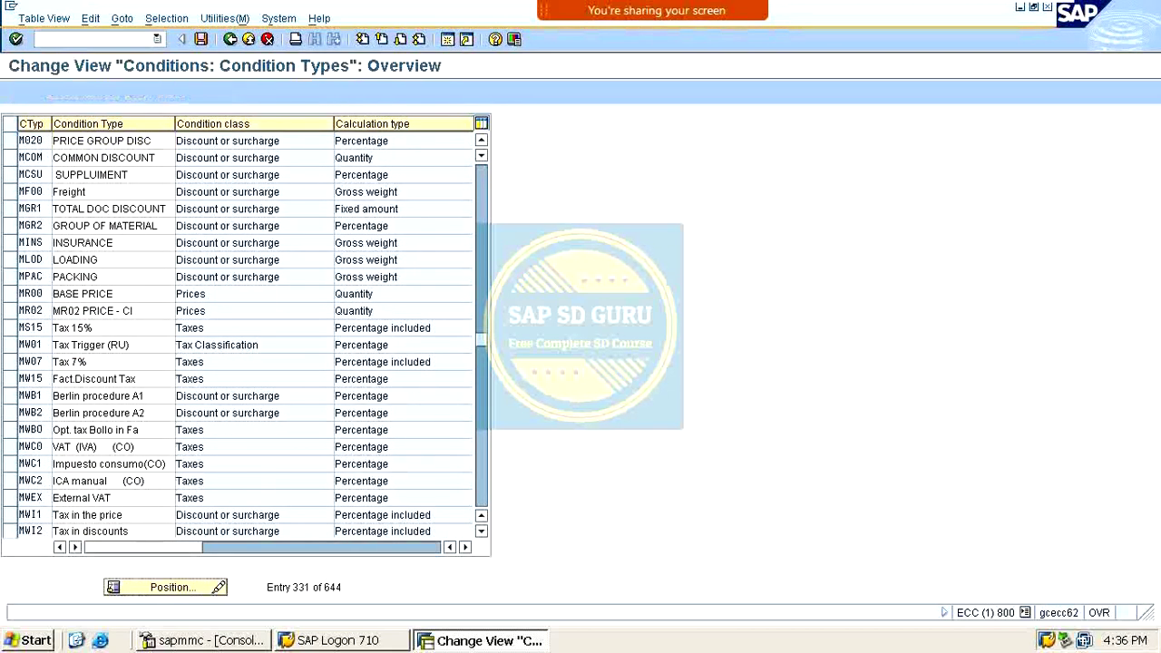
pyautogui.write('mr00')
pyautogui.press('Return')
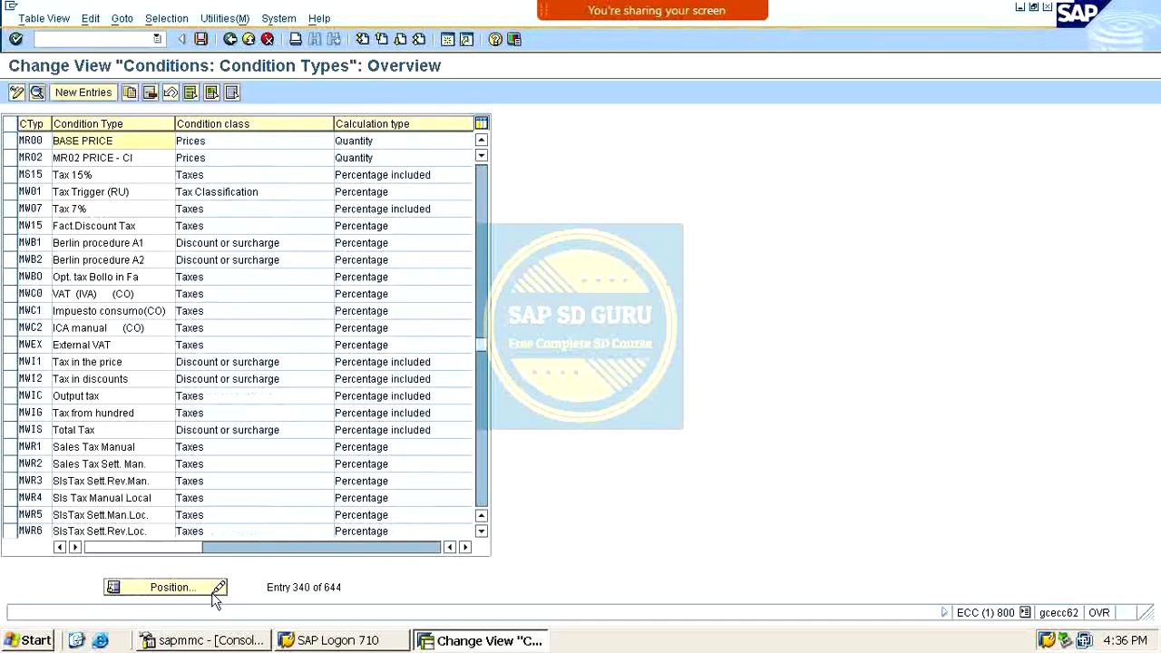
pyautogui.doubleClick(47, 139)
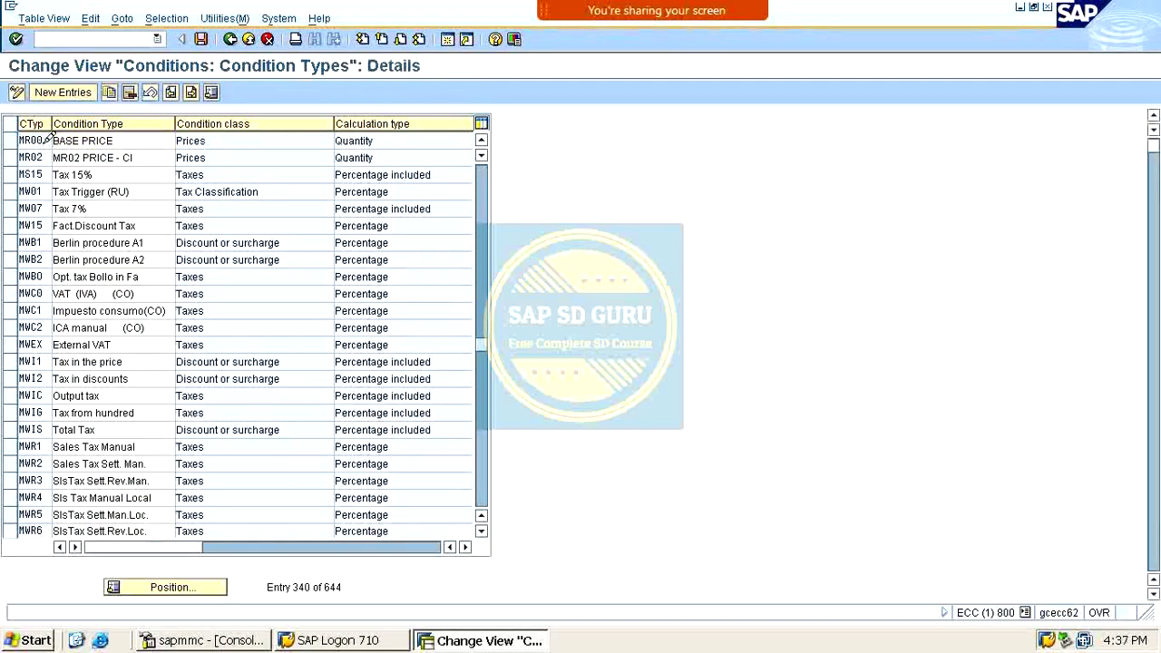
pyautogui.scroll(-3, 136, 472)
pyautogui.scroll(-3, 137, 481)
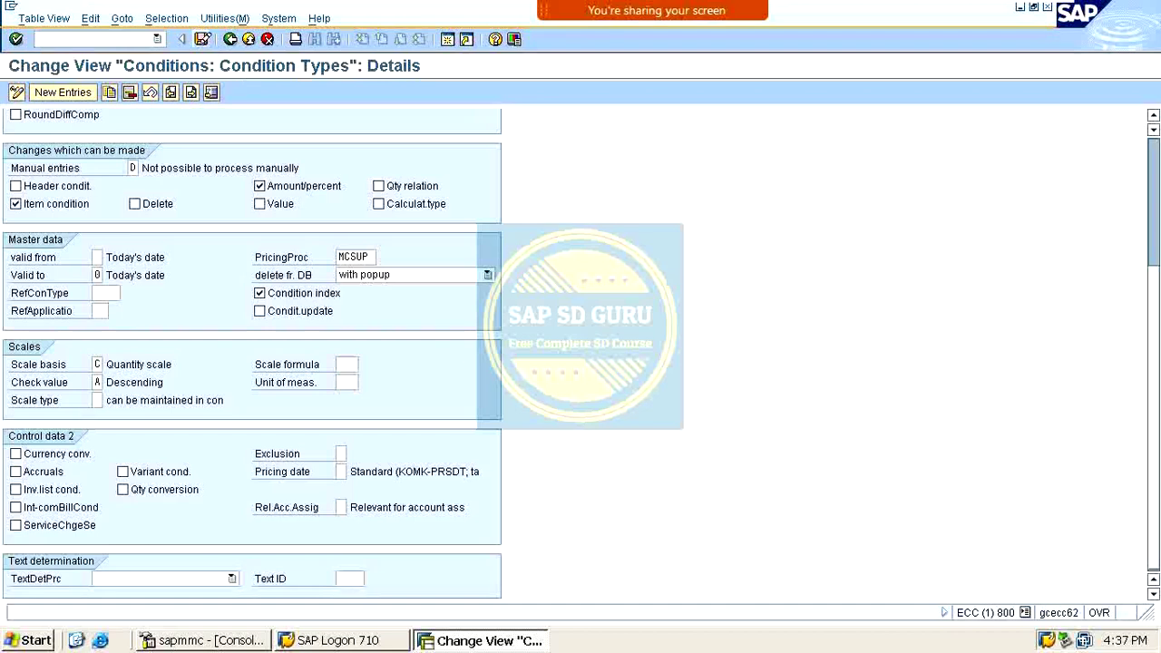
pyautogui.click(200, 39)
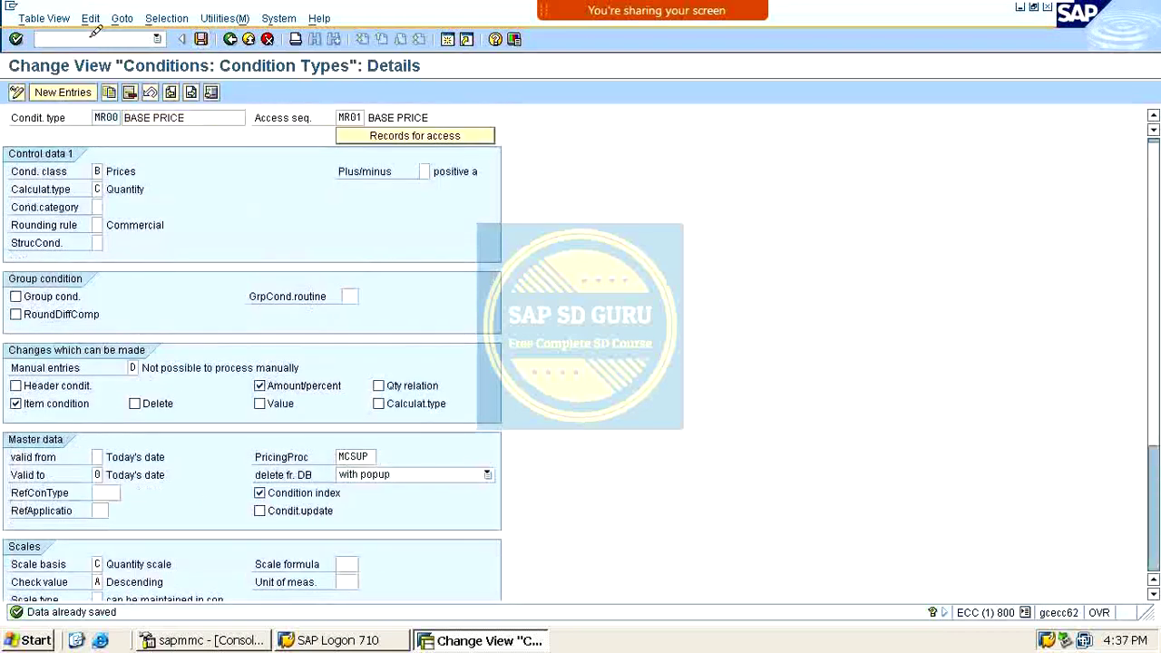
# - Leave the condition type, list the condition records for sales organization M100 using the condition index, and return to Change Condition Records
pyautogui.write('/n')
pyautogui.press('Return')
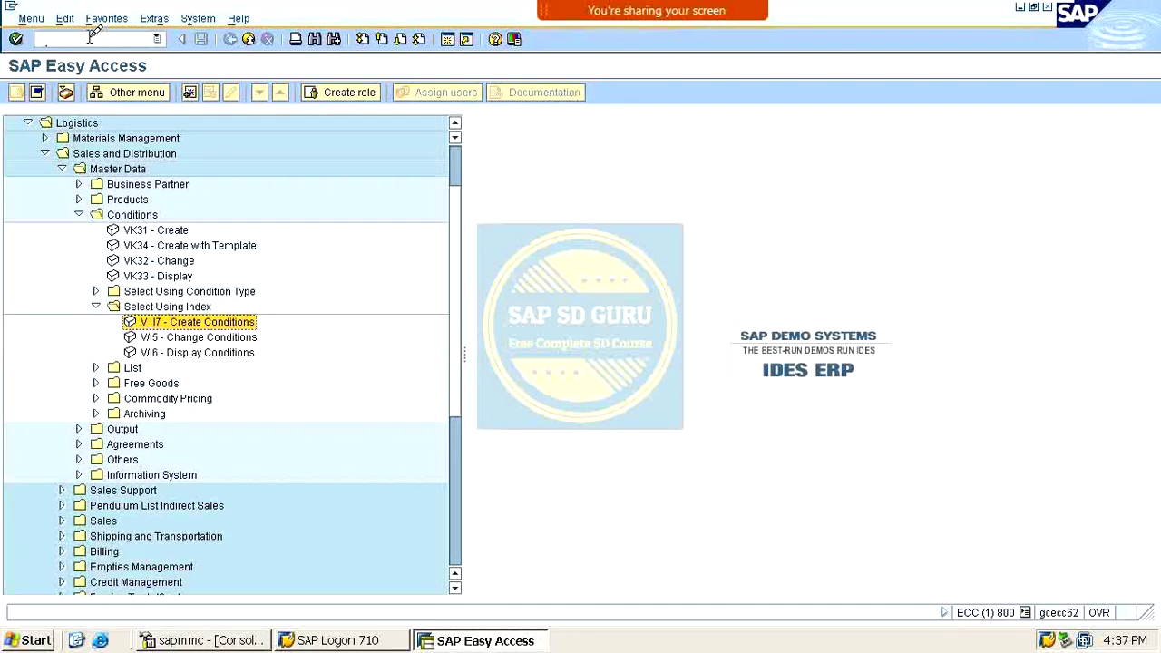
pyautogui.press('Return')
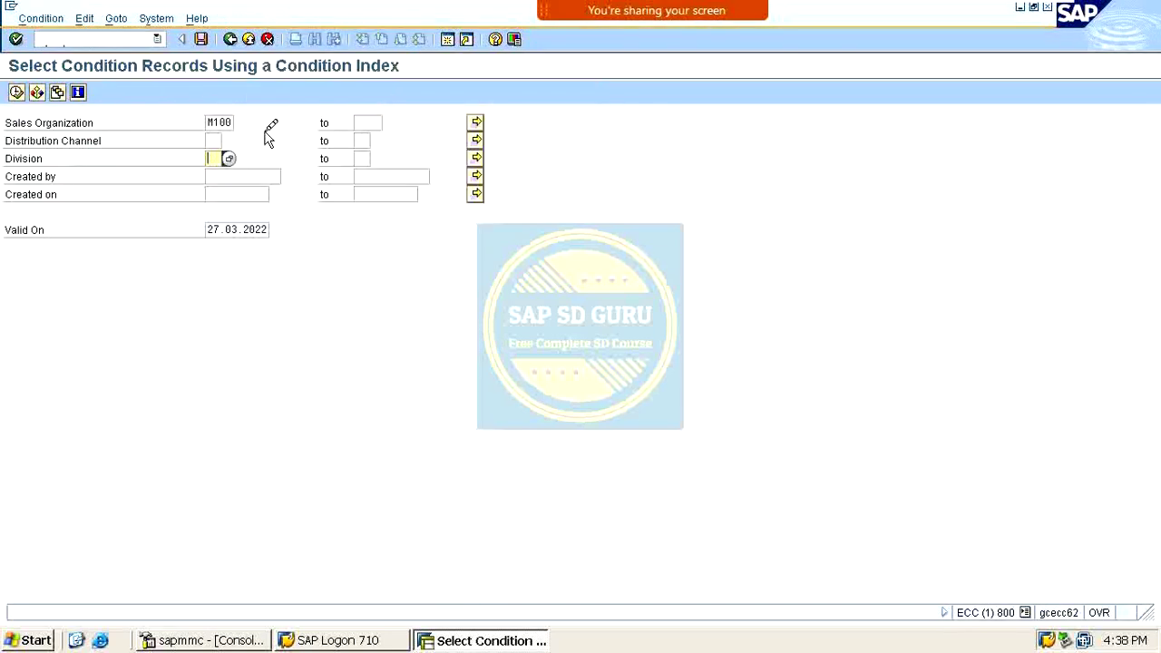
pyautogui.click(16, 90)
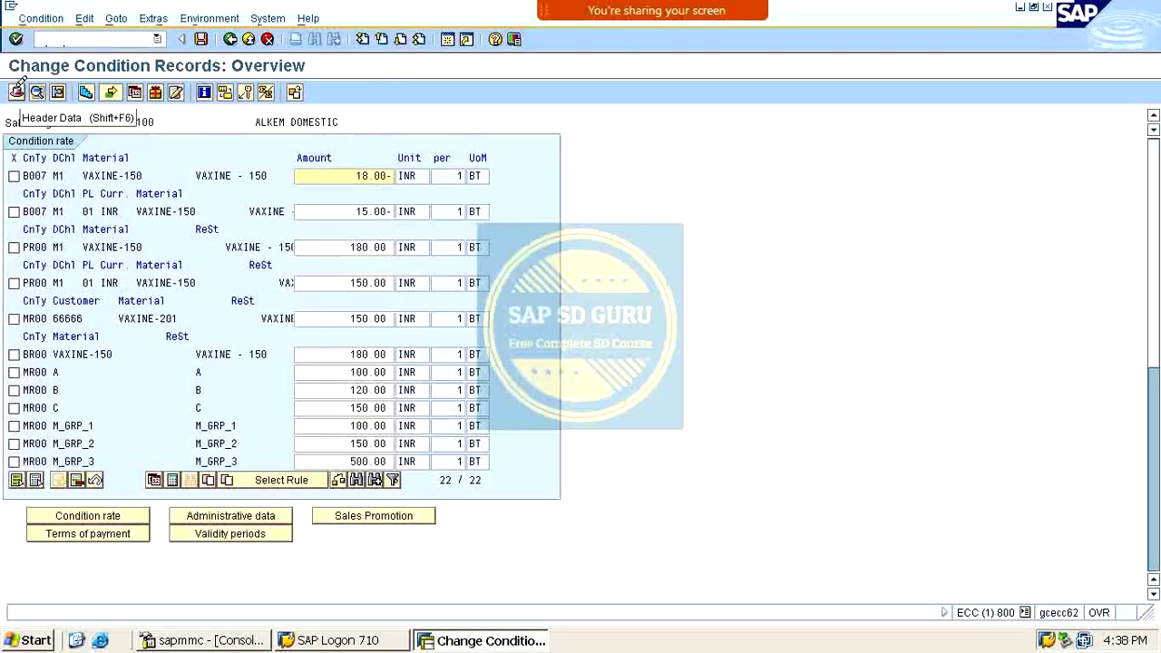
pyautogui.click(231, 39)
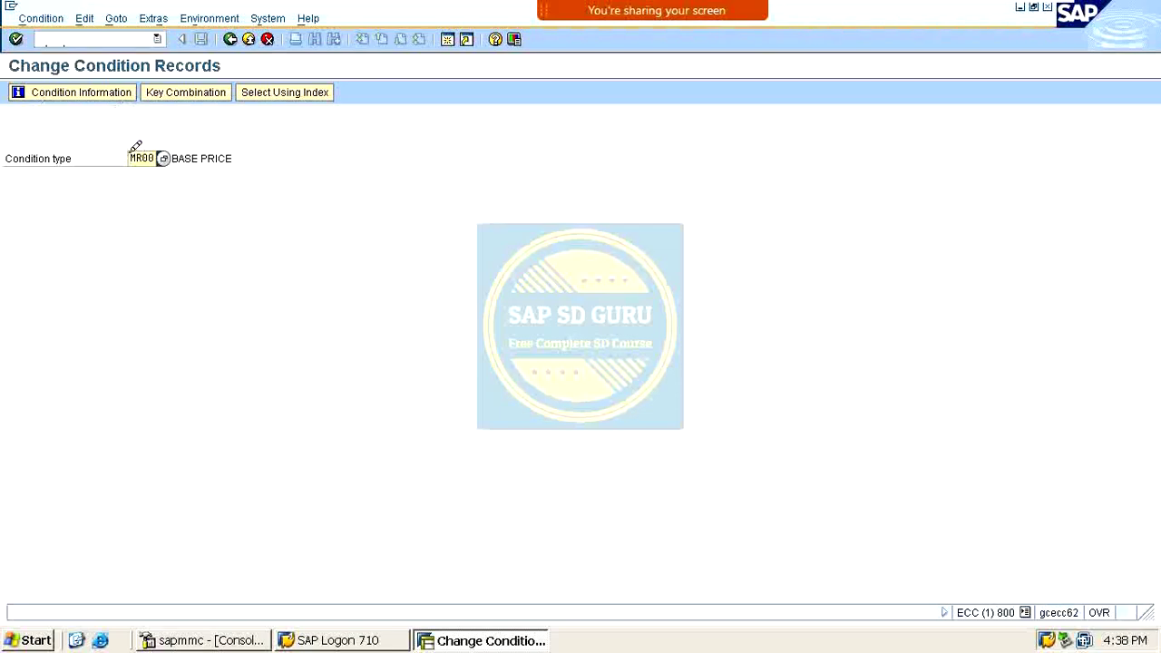
# - For condition type MR00, select records using an index and choose the unnamed index option
pyautogui.moveTo(132, 156); pyautogui.dragTo(264, 147)
pyautogui.click(139, 162)
pyautogui.hotkey('shift', 'Tab')
pyautogui.press('Tab')
pyautogui.click(305, 90)
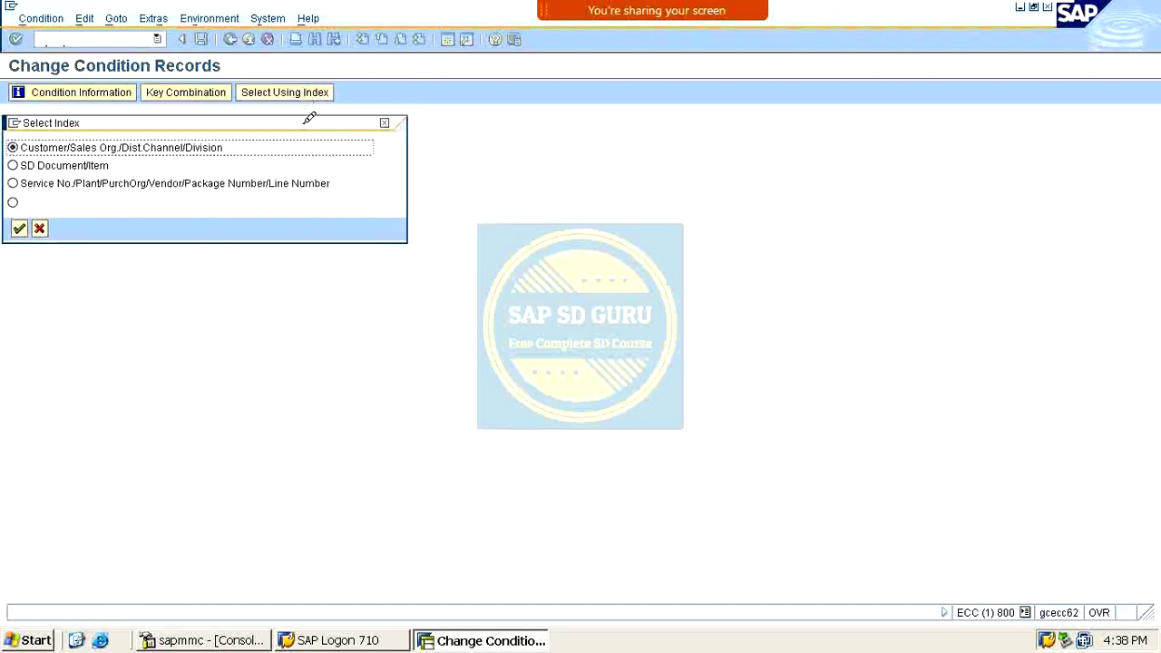
pyautogui.moveTo(309, 119); pyautogui.dragTo(603, 79)
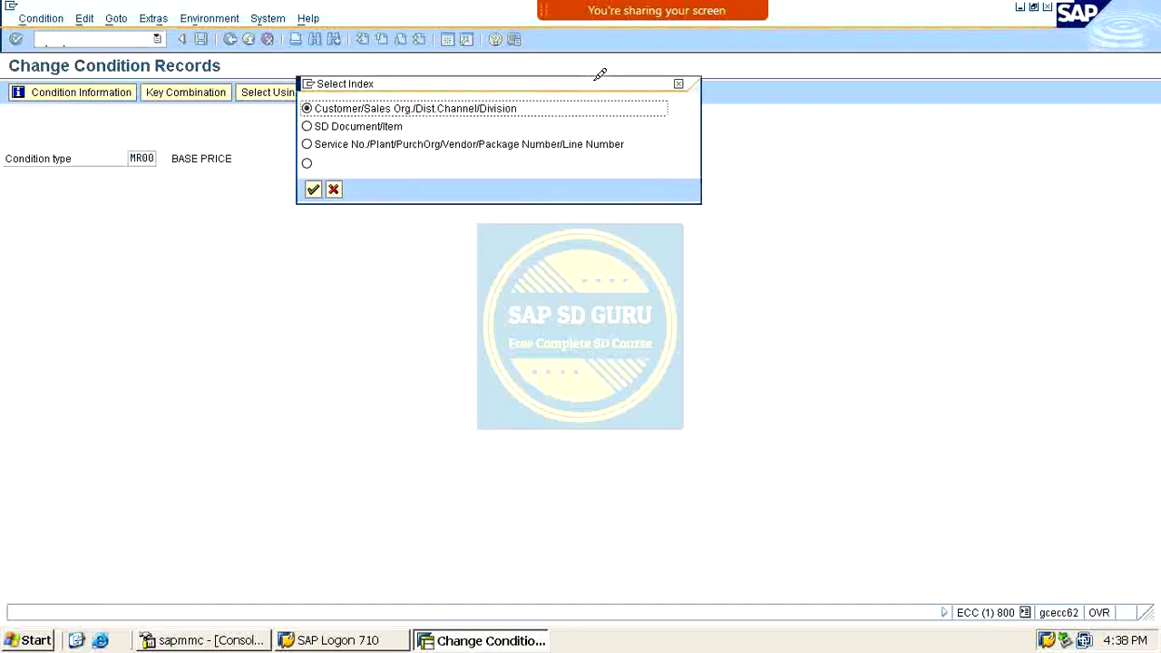
pyautogui.click(308, 161)
pyautogui.click(313, 189)
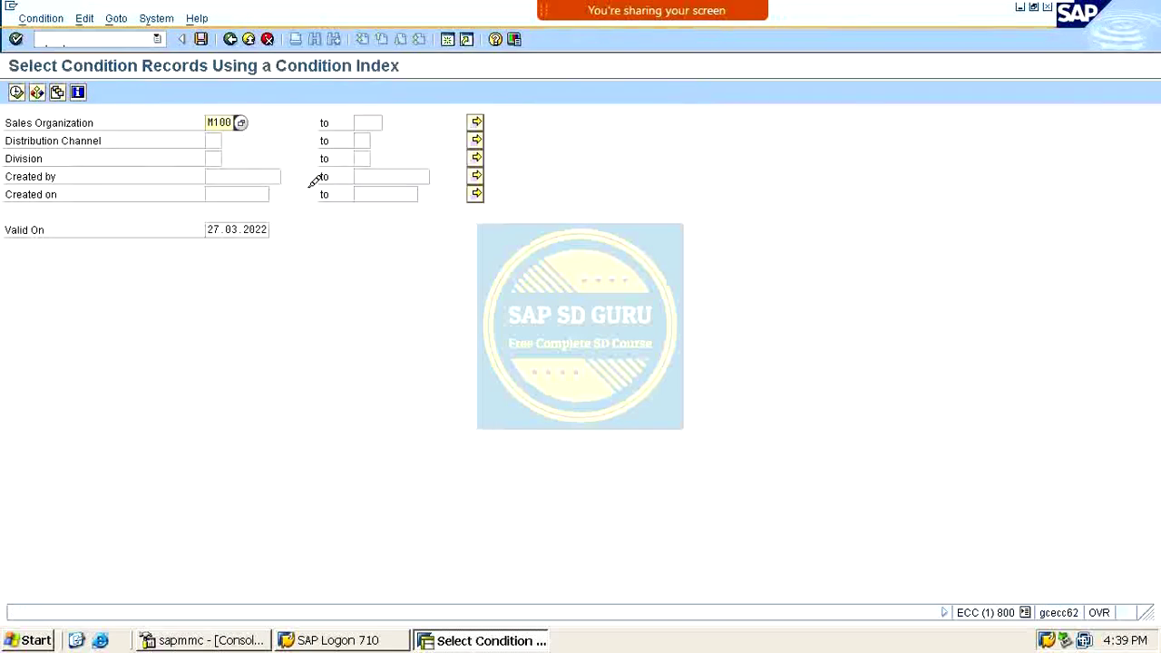
# - Run the condition index selection for sales organization M100 with the distribution channel and division left empty
pyautogui.click(214, 138)
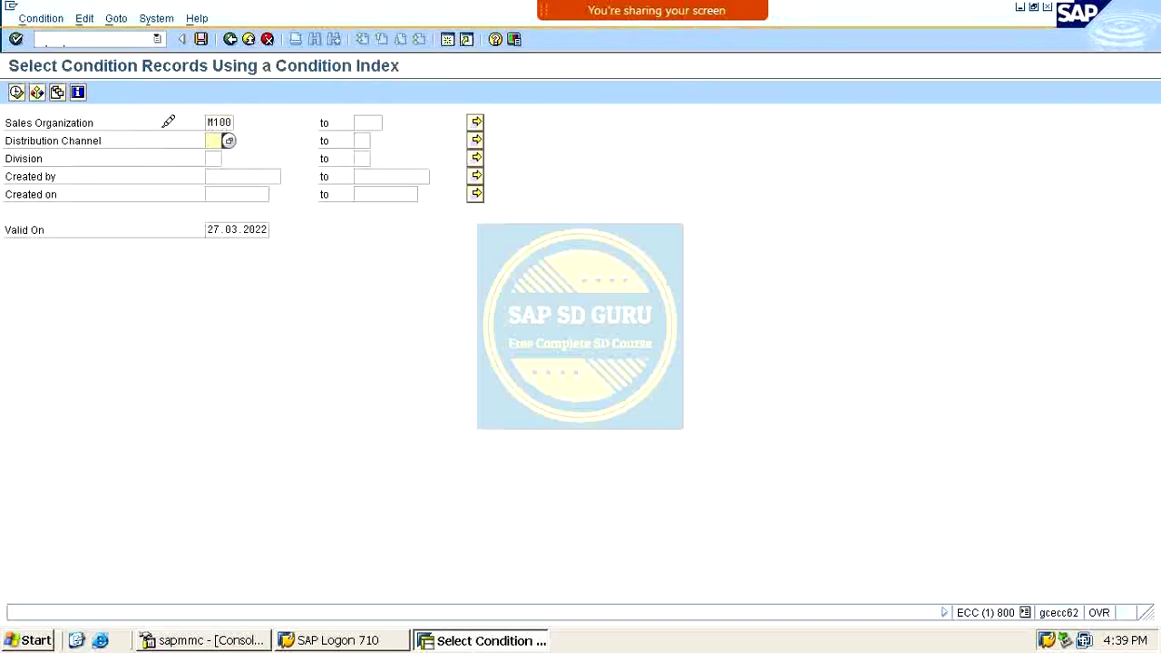
pyautogui.doubleClick(215, 122)
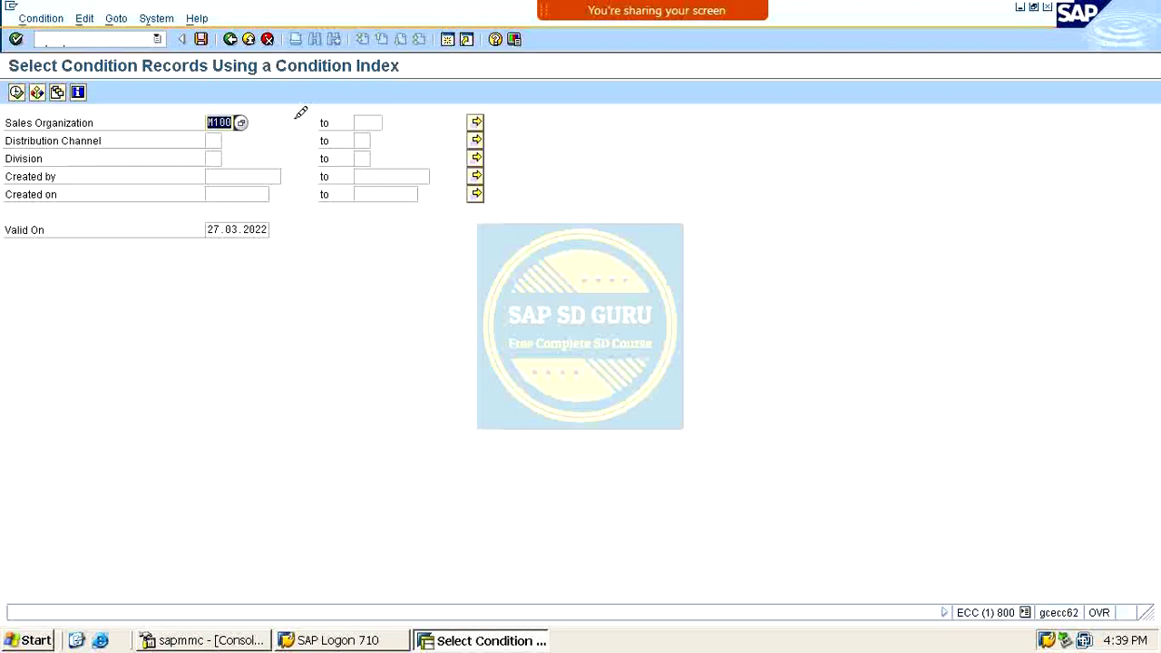
pyautogui.click(17, 91)
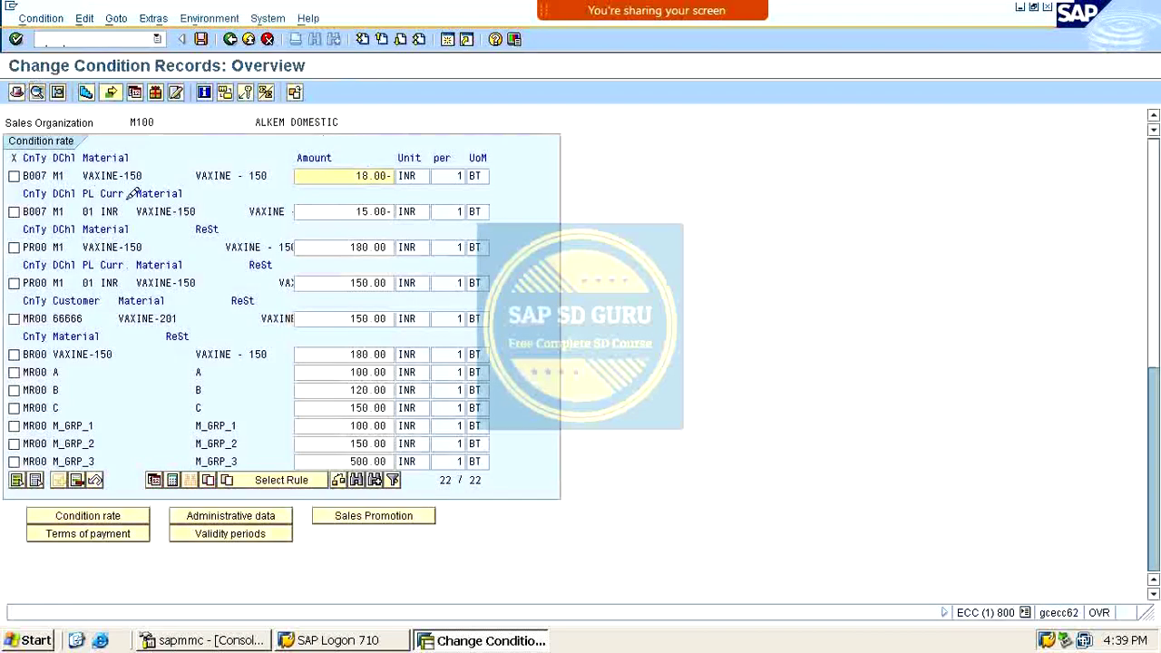
# - Review the condition records for M100, examining the first B007 record's distribution channel, material and amount
pyautogui.scroll(-1, 311, 225)
pyautogui.scroll(-3, 254, 275)
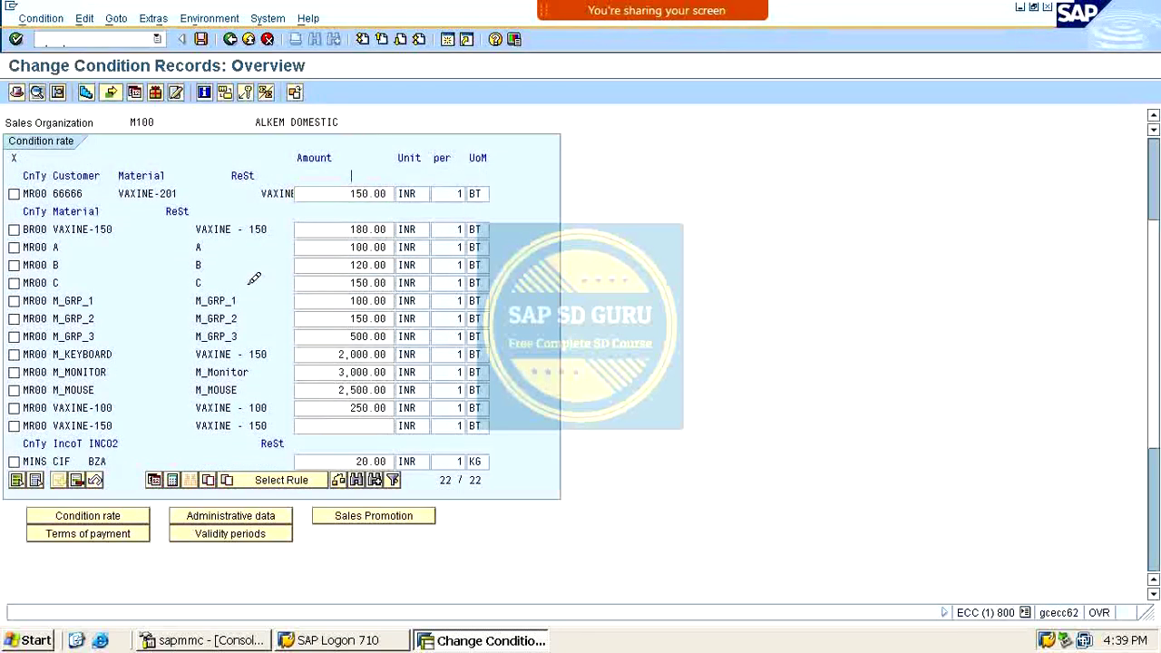
pyautogui.scroll(3, 254, 281)
pyautogui.scroll(3, 260, 283)
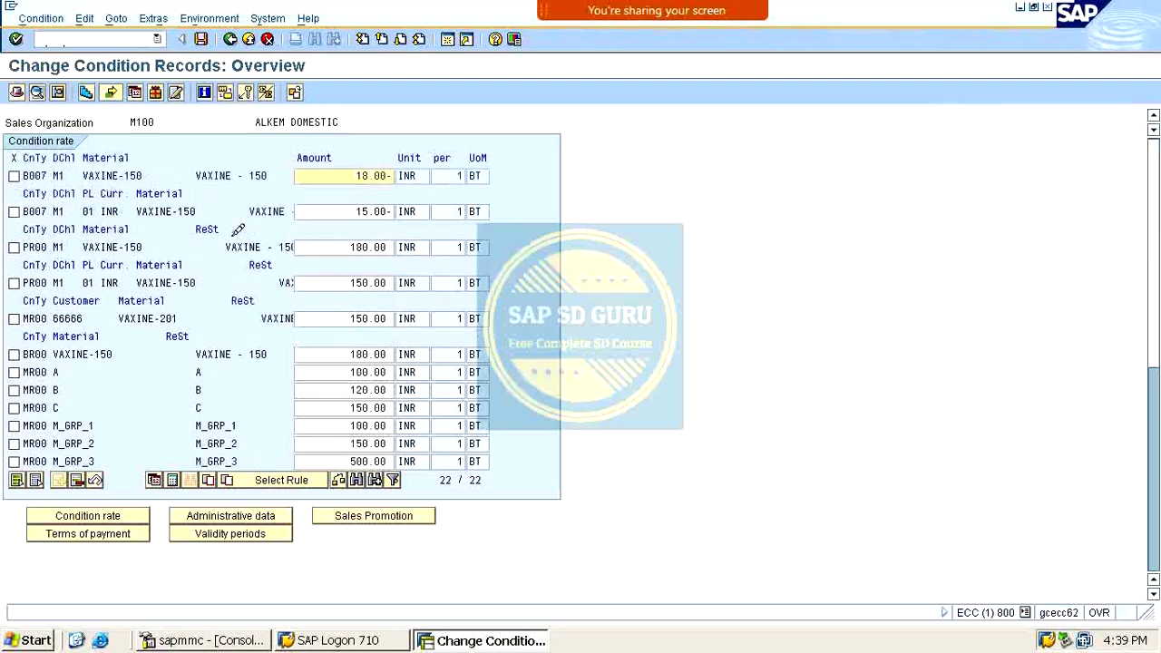
pyautogui.click(34, 175)
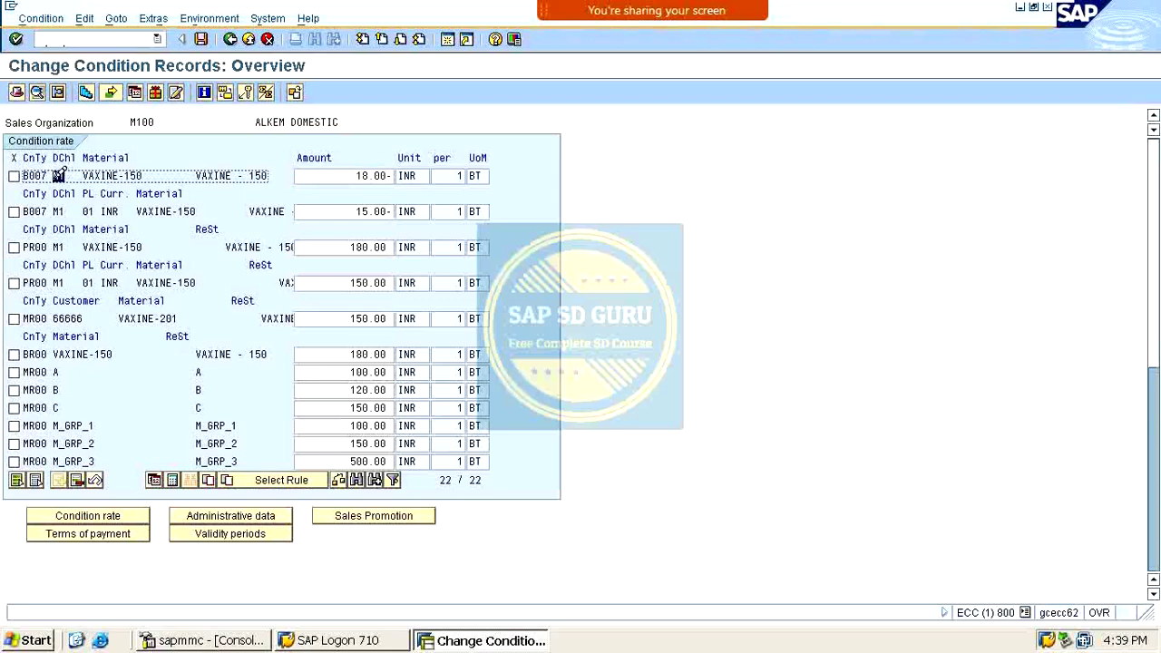
pyautogui.click(58, 175)
pyautogui.moveTo(166, 170); pyautogui.dragTo(102, 172)
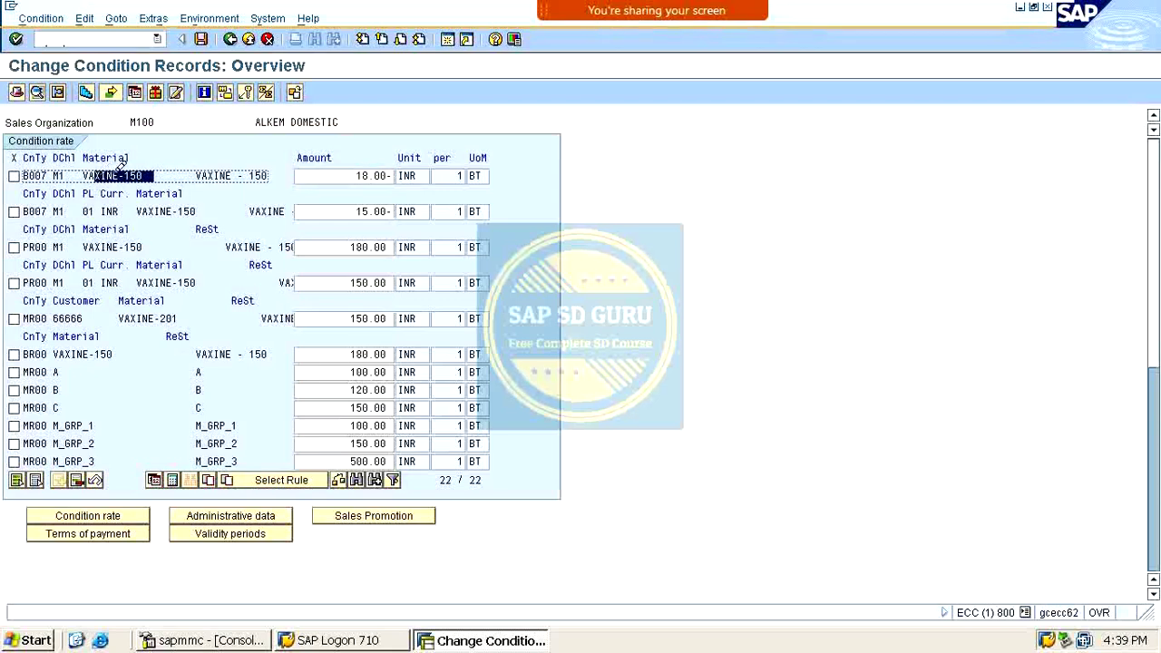
pyautogui.click(191, 175)
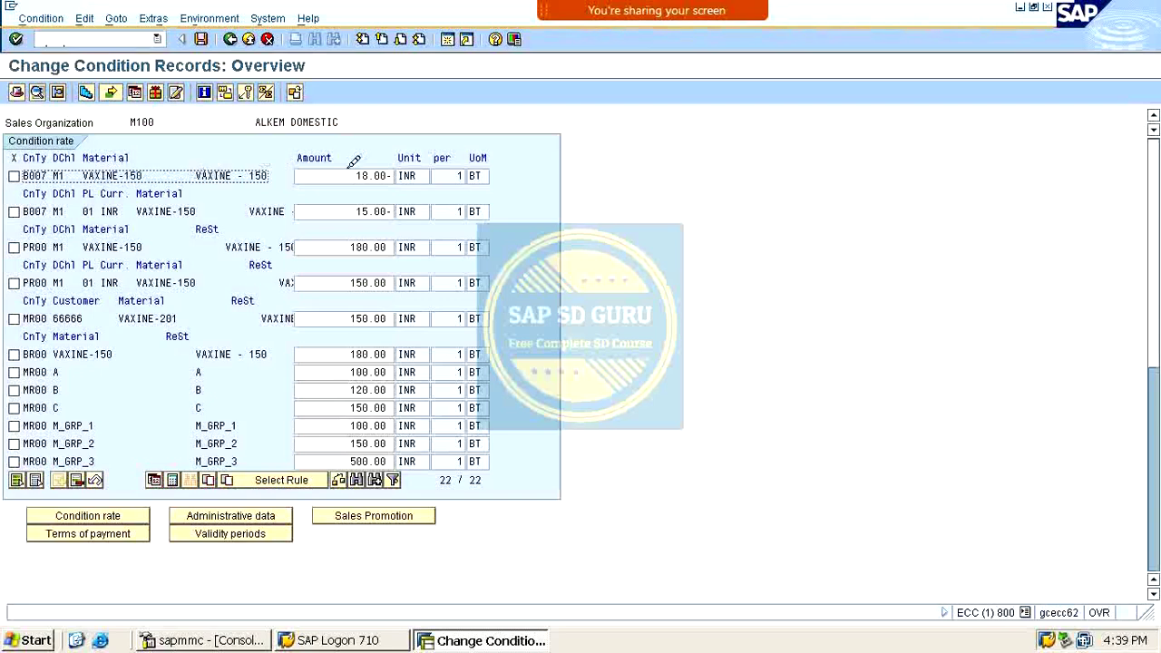
pyautogui.press('Tab')
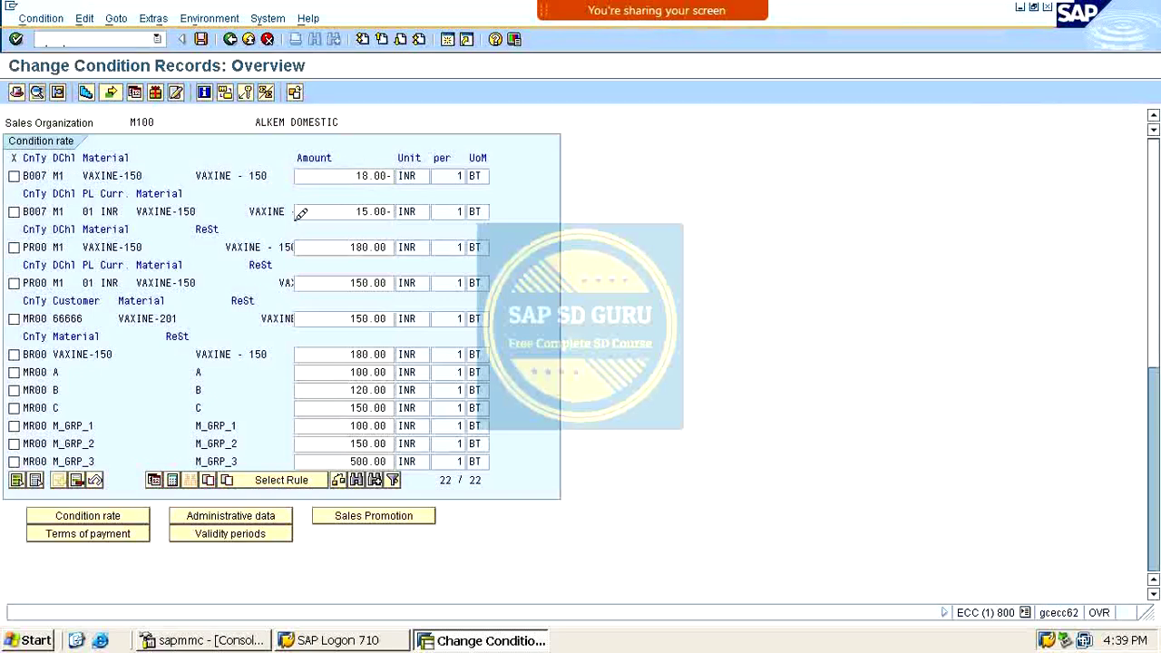
# - Examine the MR00 price records by material, including A, M_KEYBOARD, M_MONITOR and M_MOUSE
pyautogui.scroll(-1, 303, 213)
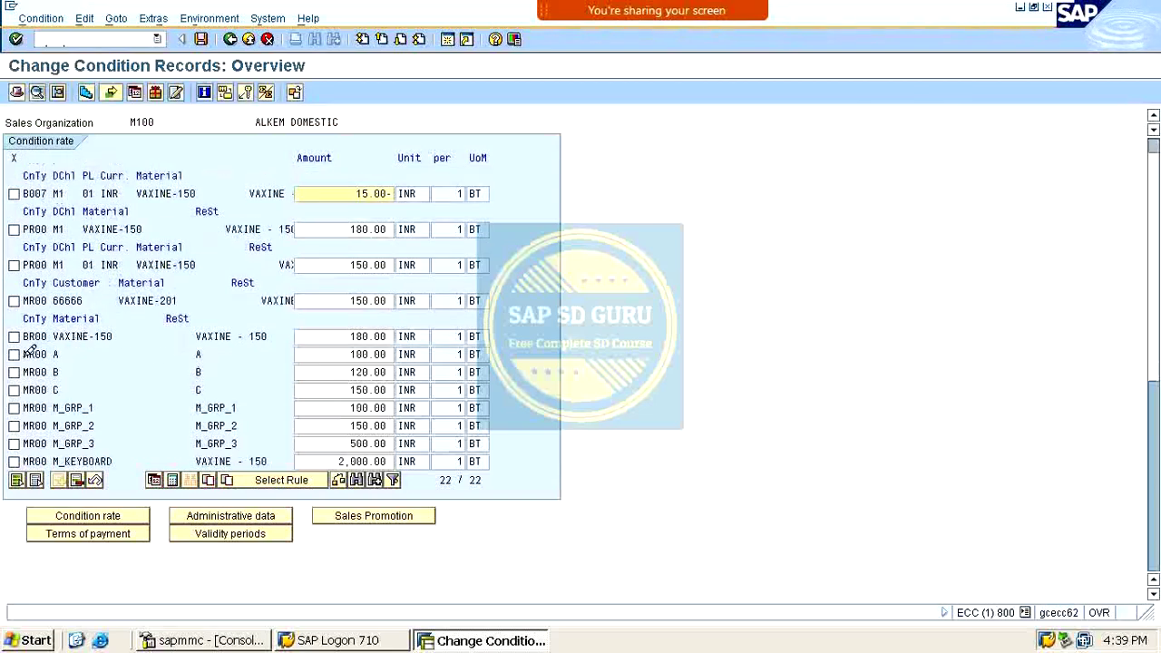
pyautogui.click(29, 353)
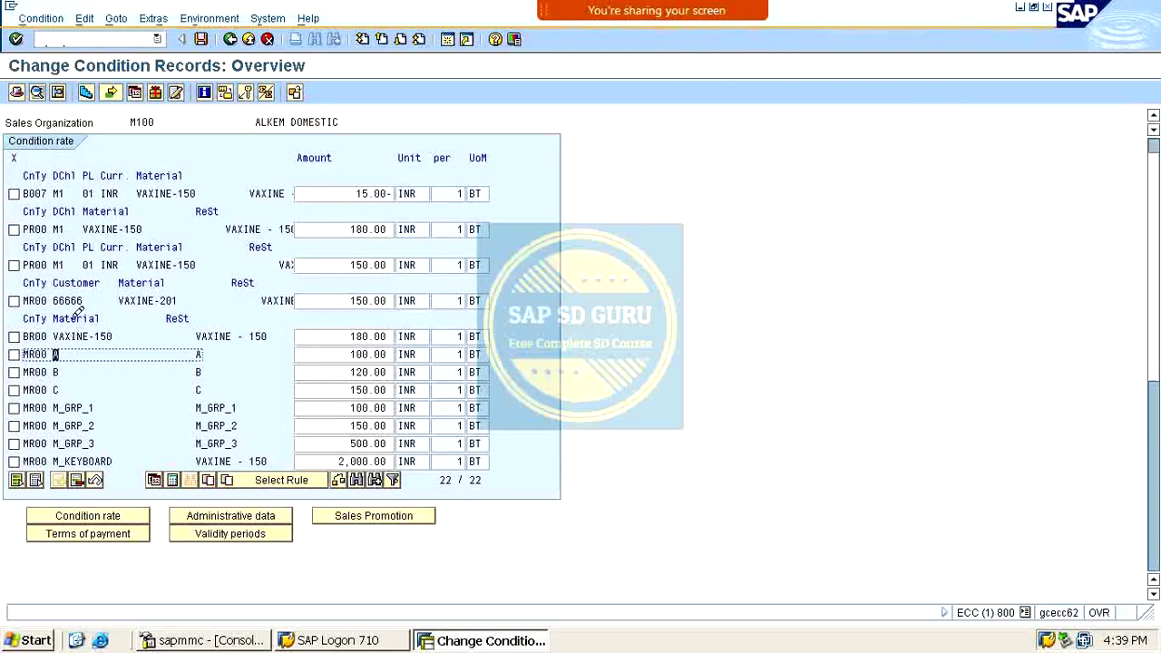
pyautogui.doubleClick(353, 354)
pyautogui.scroll(-3, 152, 354)
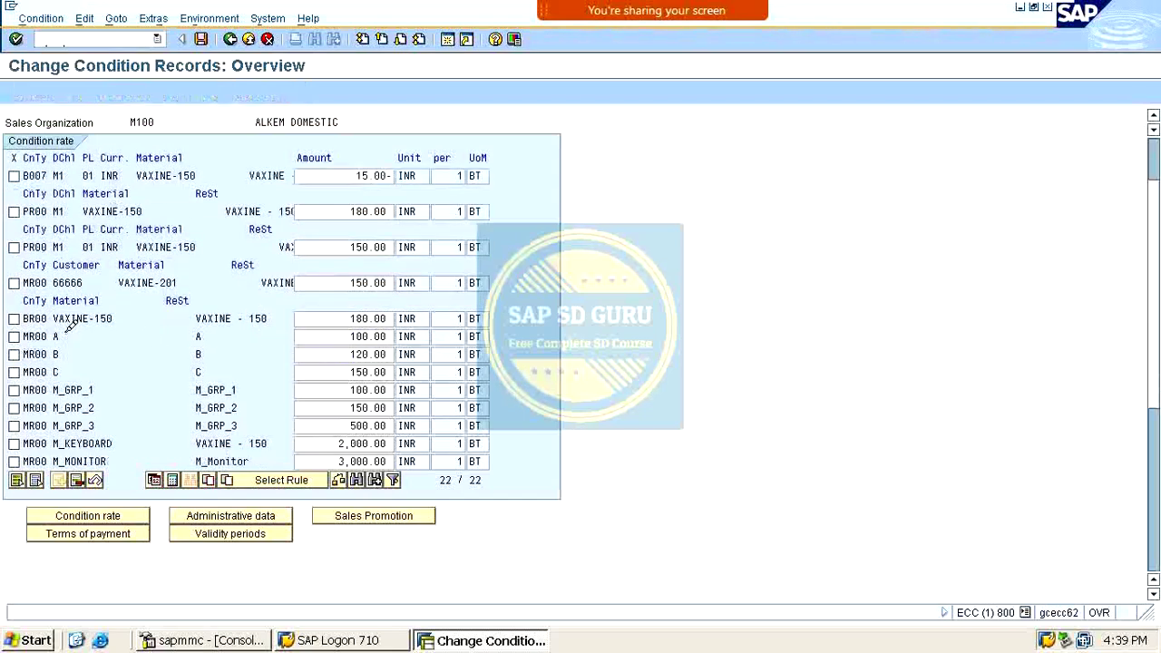
pyautogui.scroll(-1, 78, 300)
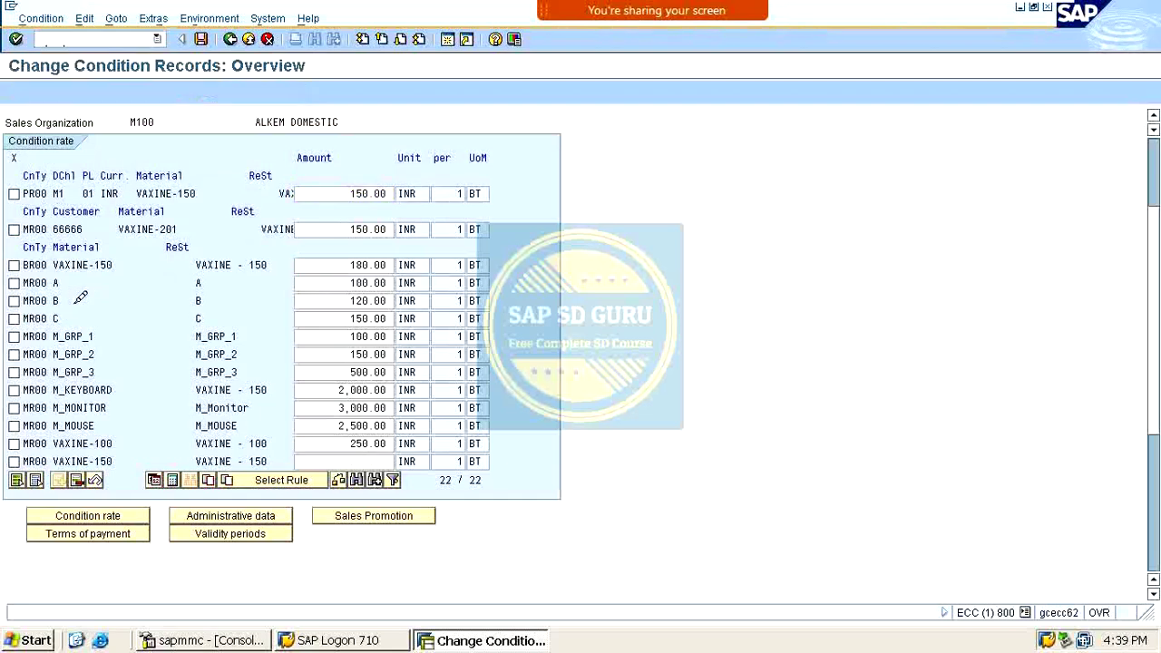
pyautogui.scroll(-2, 79, 300)
pyautogui.scroll(-1, 80, 294)
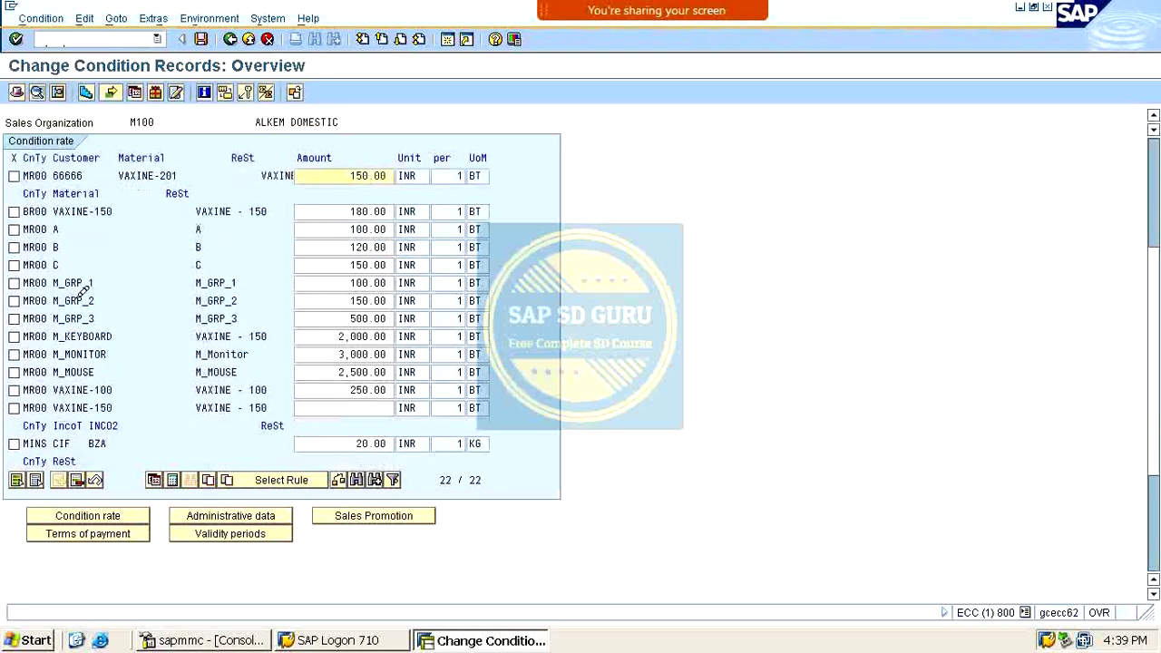
pyautogui.moveTo(52, 335); pyautogui.dragTo(138, 329)
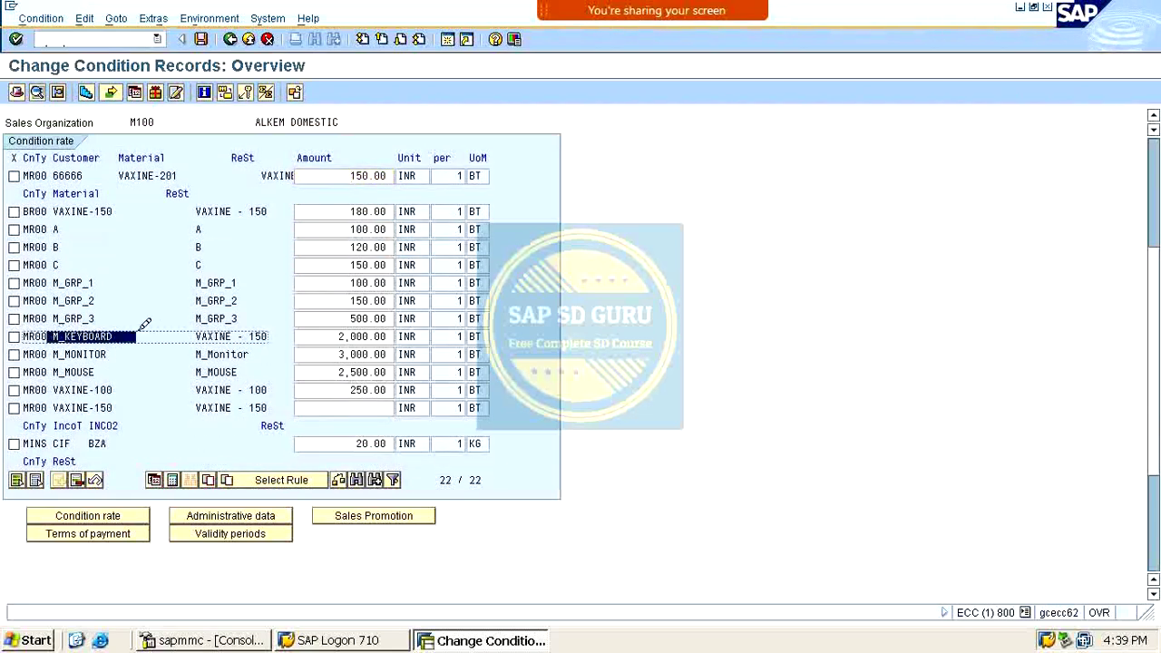
pyautogui.moveTo(51, 354); pyautogui.dragTo(93, 372)
pyautogui.click(155, 313)
pyautogui.scroll(-1, 145, 309)
pyautogui.scroll(-1, 337, 328)
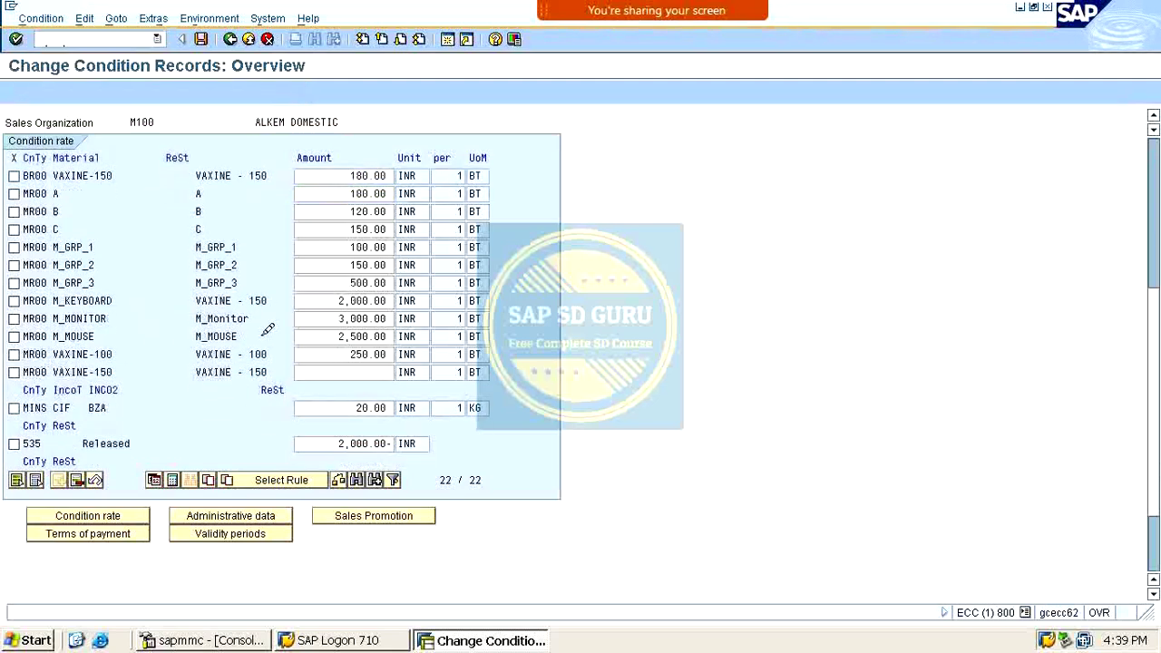
# - Look through the M100 condition records below the MR00 prices, including types MINS, 535, MGR1, MGR2 and MR02
pyautogui.scroll(-1, 341, 309)
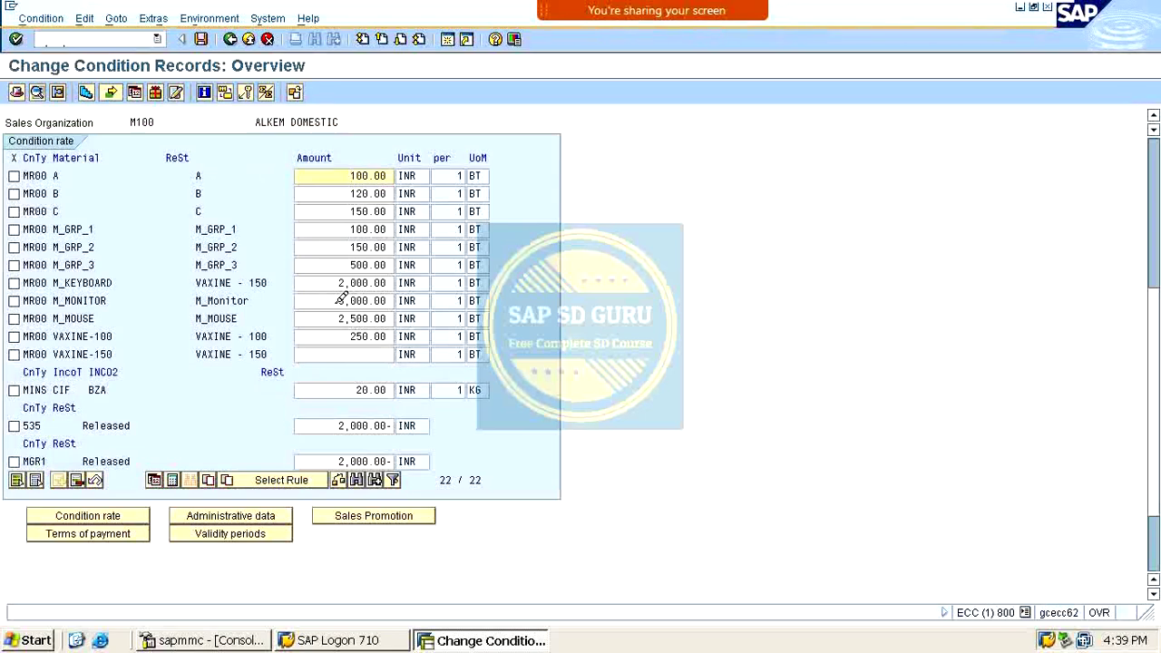
pyautogui.scroll(-3, 341, 299)
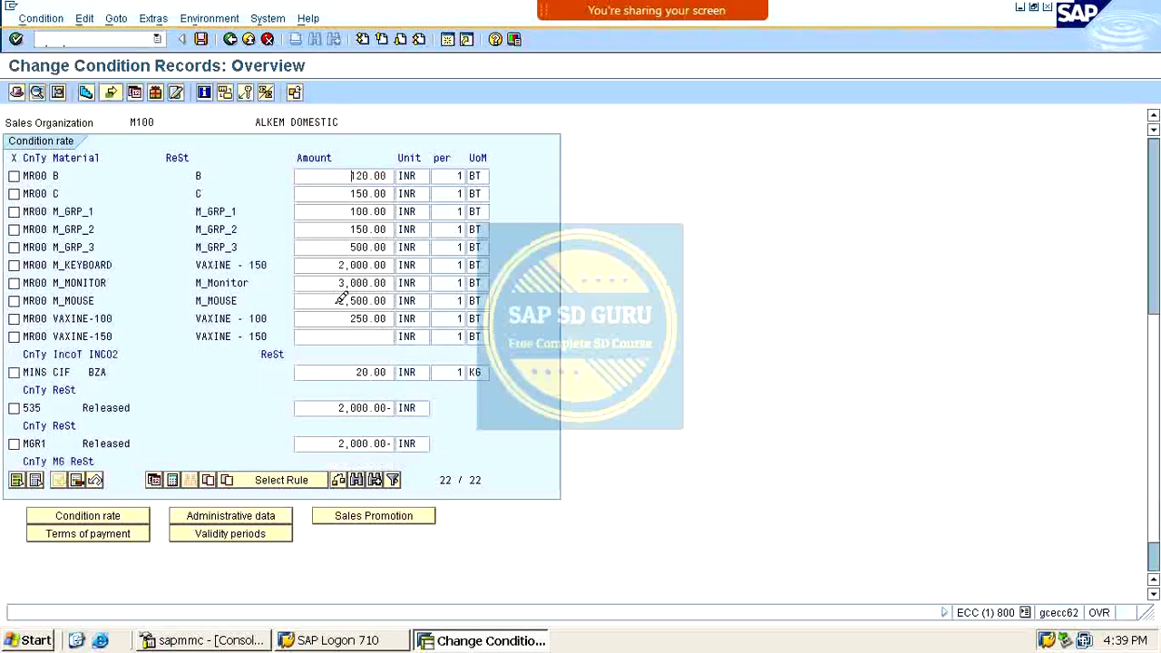
pyautogui.scroll(-1, 341, 297)
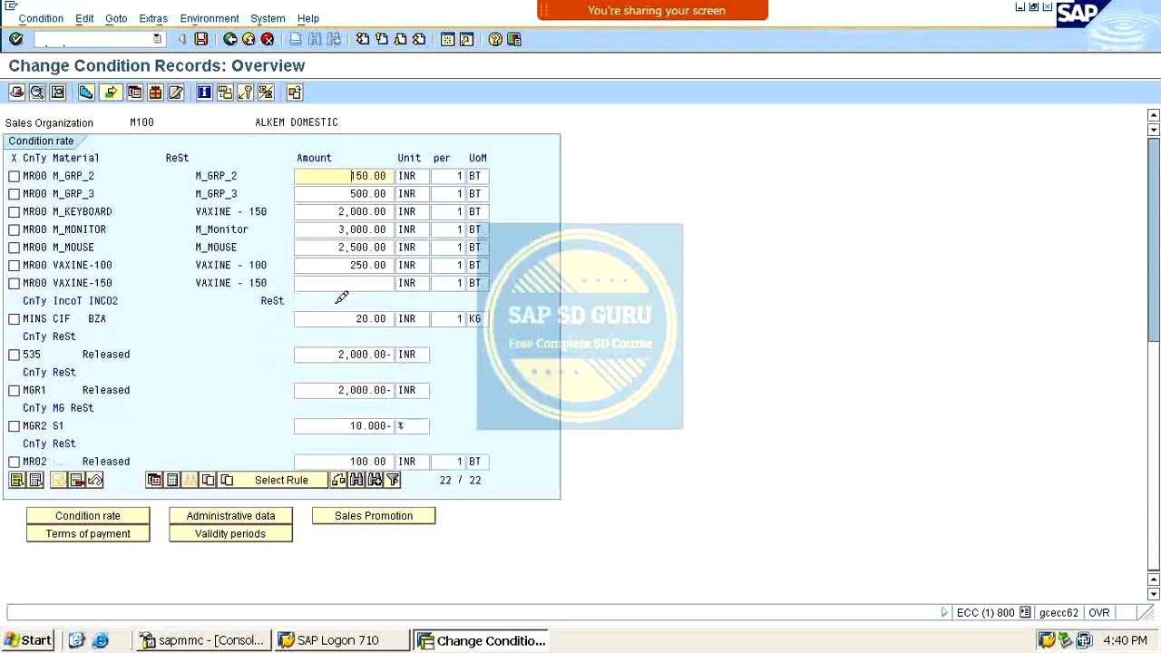
pyautogui.scroll(1, 341, 297)
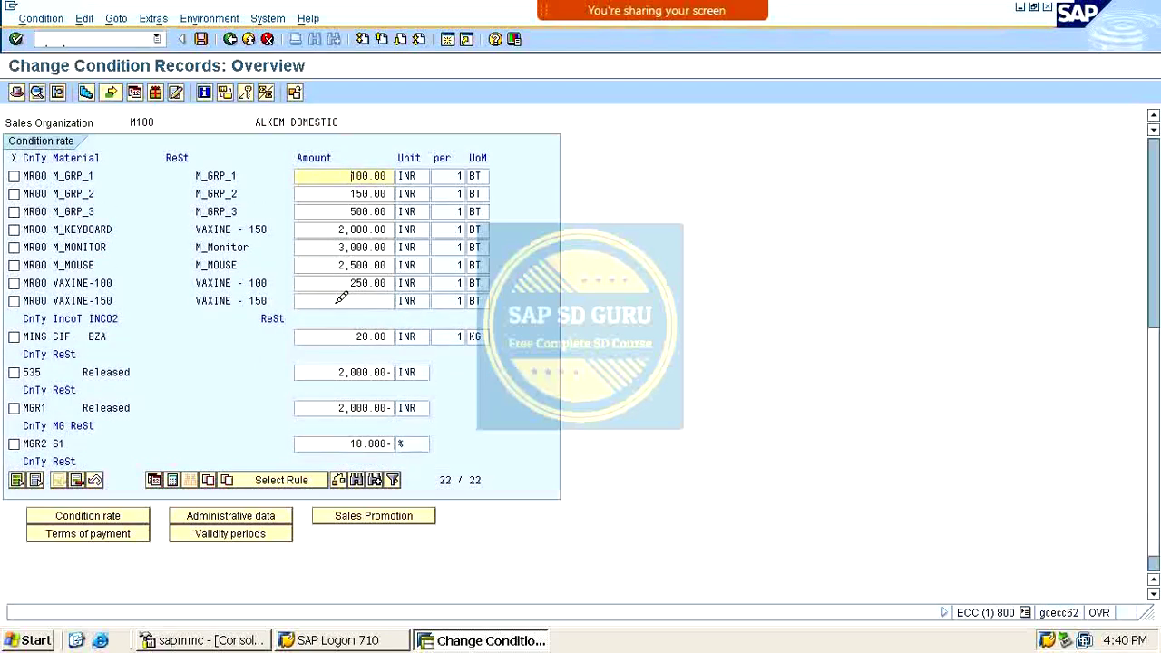
pyautogui.scroll(1, 8, 230)
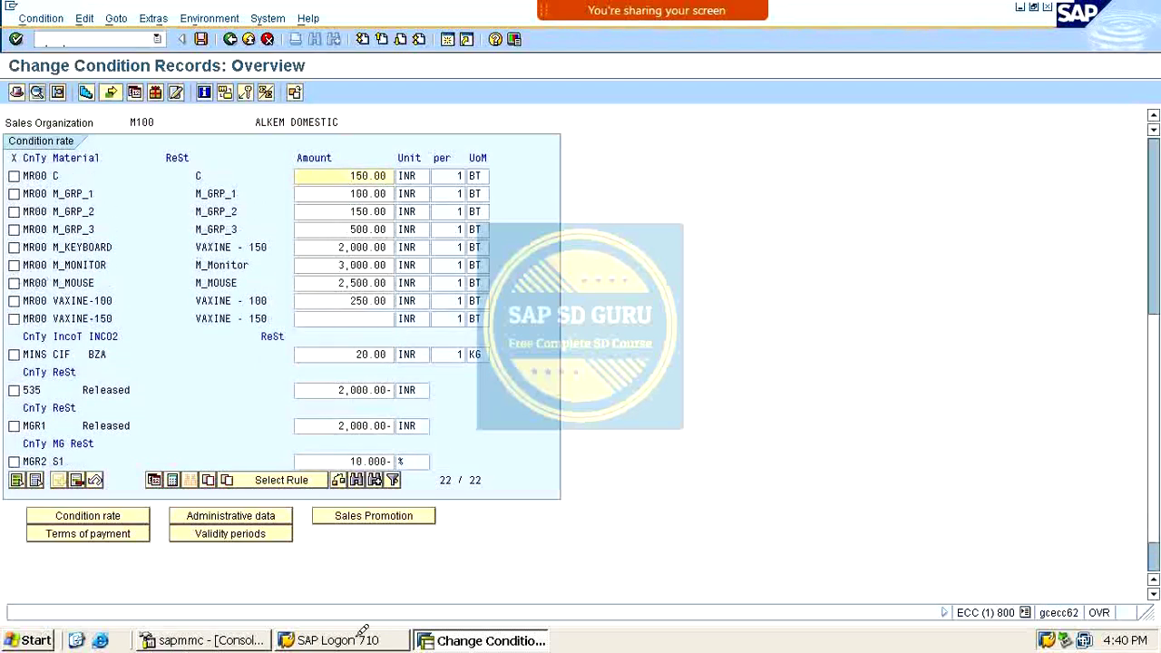
pyautogui.scroll(3, 363, 377)
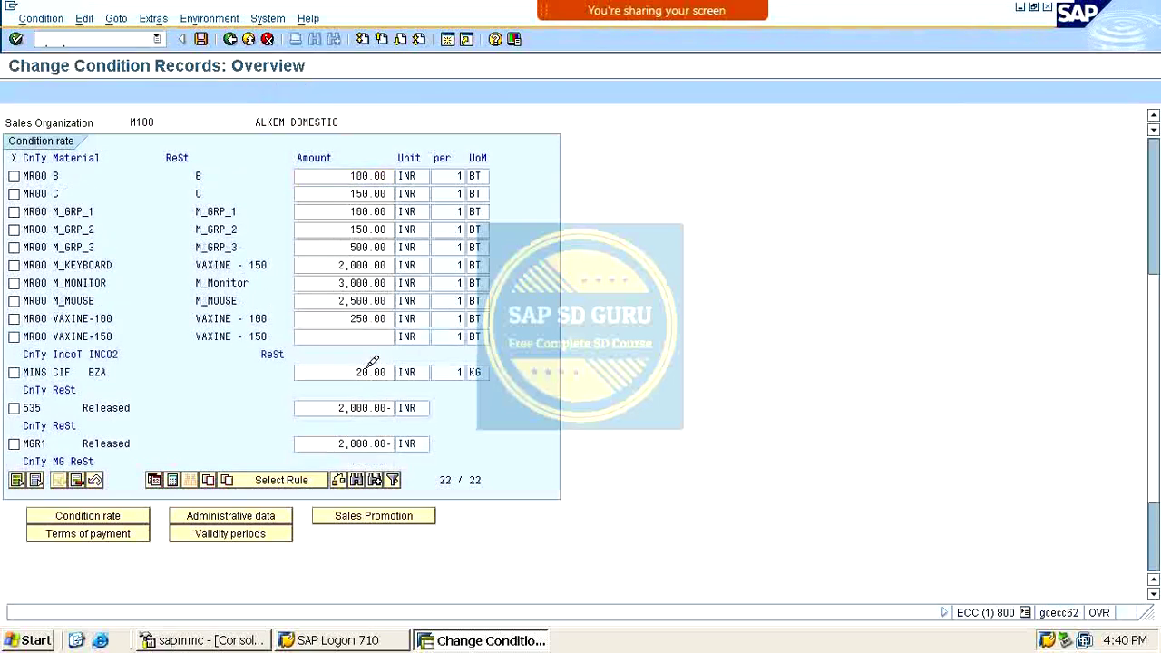
pyautogui.scroll(5, 358, 335)
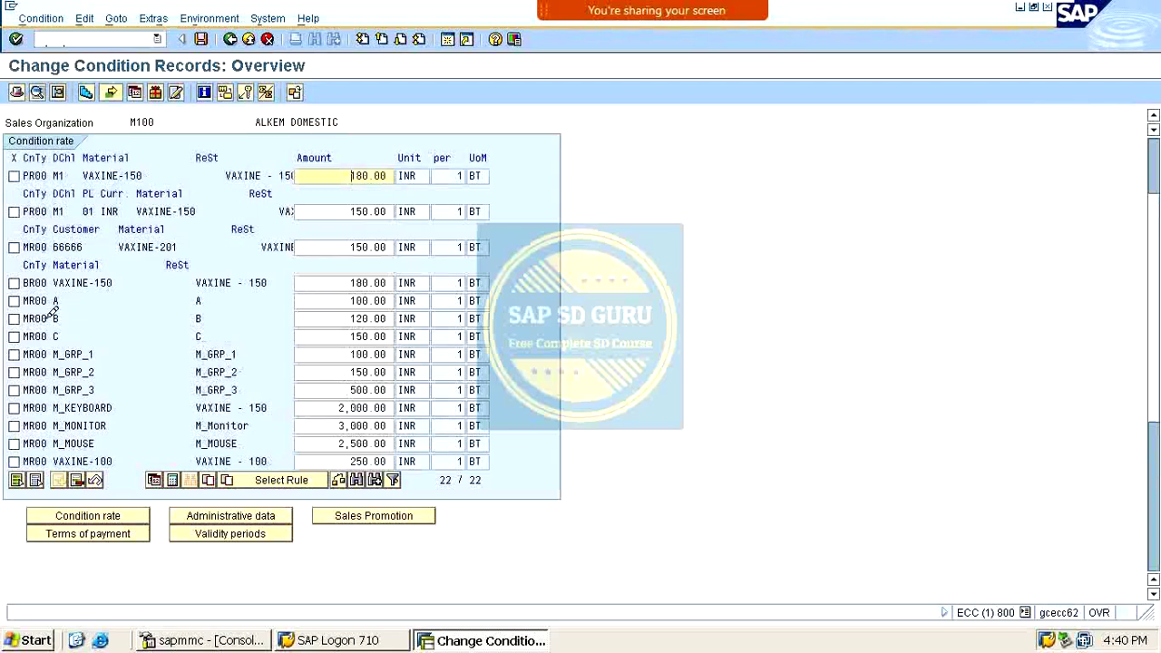
# - Set the amount of the MR00 condition record for material A to 140 INR
pyautogui.moveTo(82, 301); pyautogui.dragTo(20, 300)
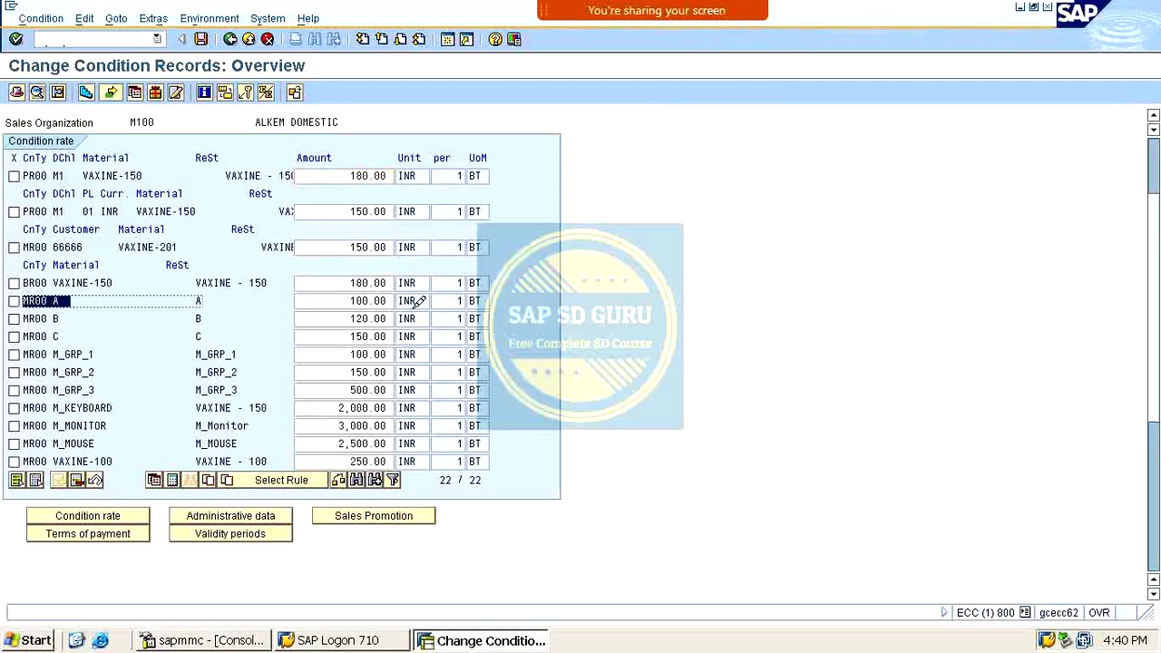
pyautogui.doubleClick(355, 300)
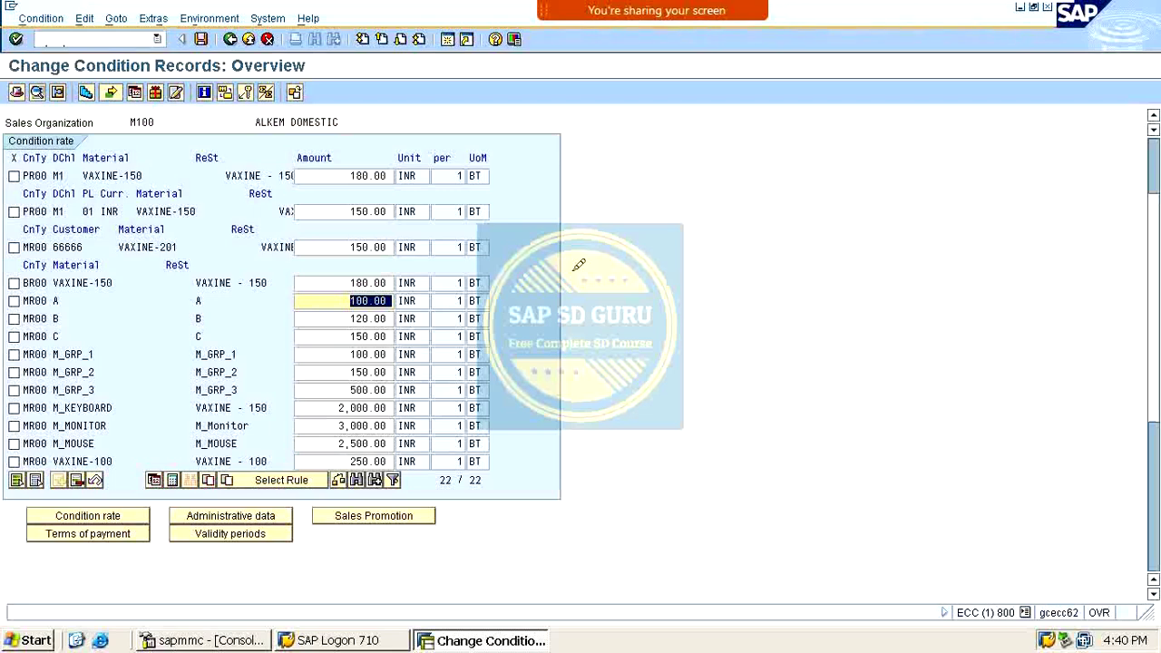
pyautogui.write('1')
pyautogui.press('BackSpace')
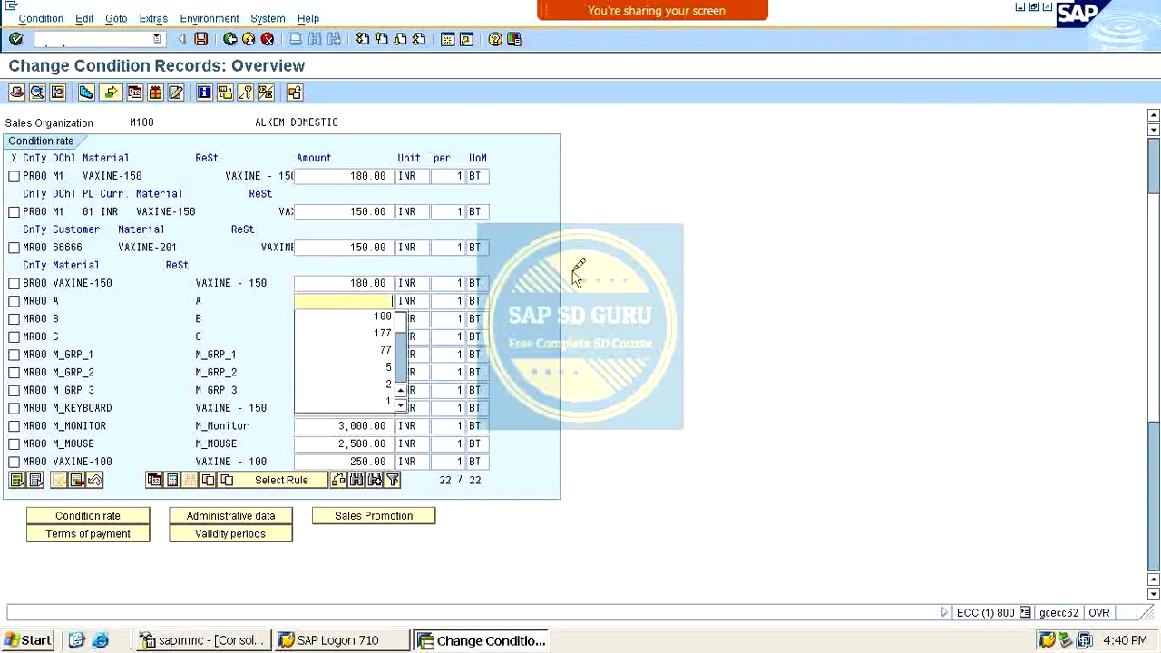
pyautogui.write('1')
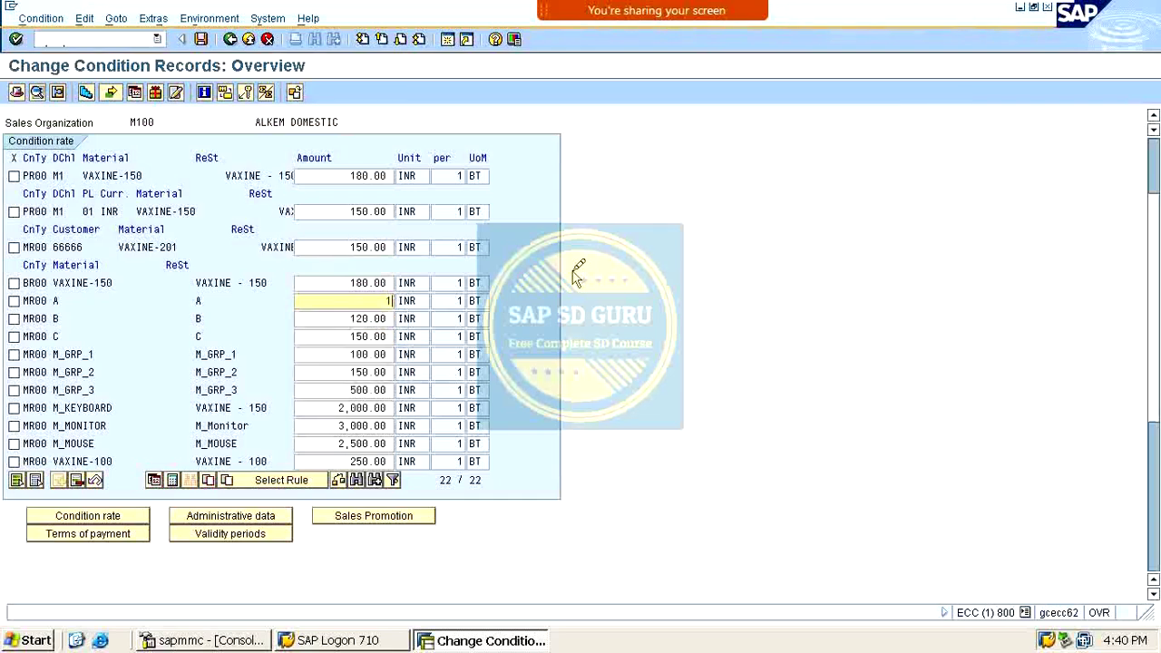
pyautogui.write('40')
pyautogui.press('Return')
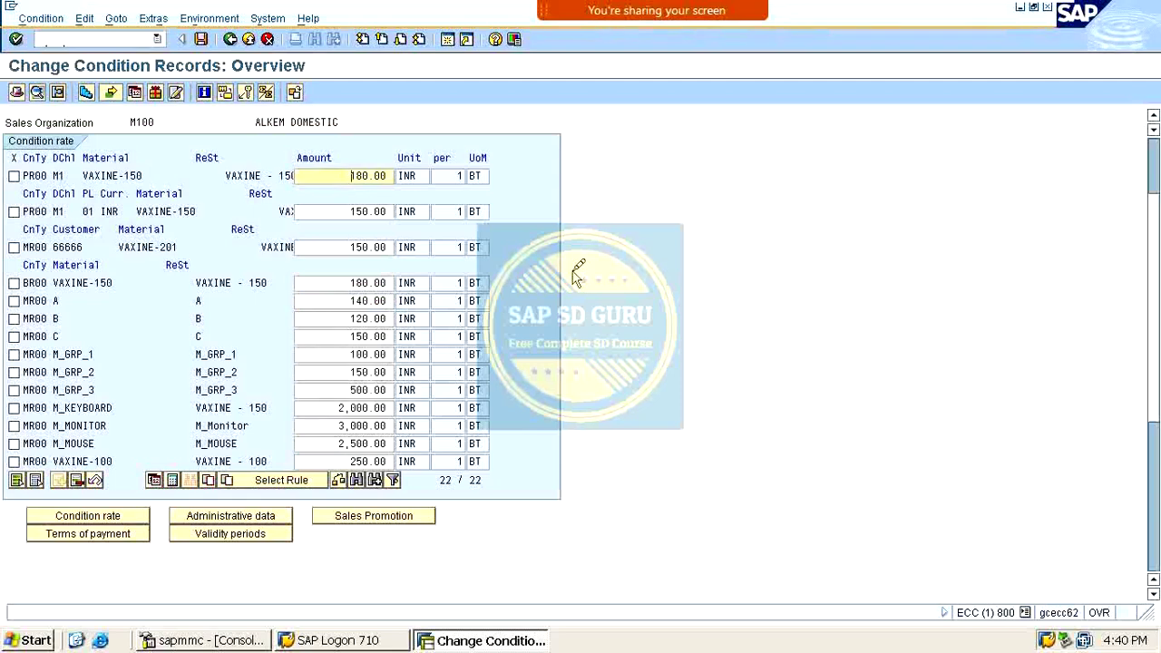
# - Set the MGR2 discount for material group S1 to 4 percent
pyautogui.scroll(-5, 363, 272)
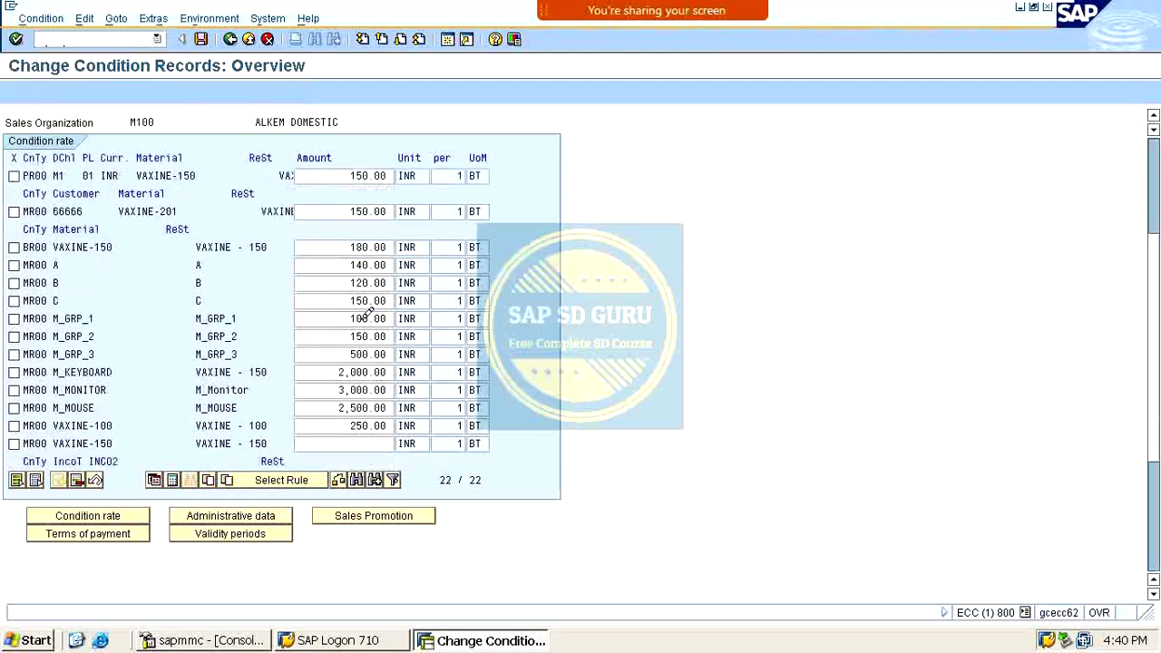
pyautogui.scroll(-3, 370, 329)
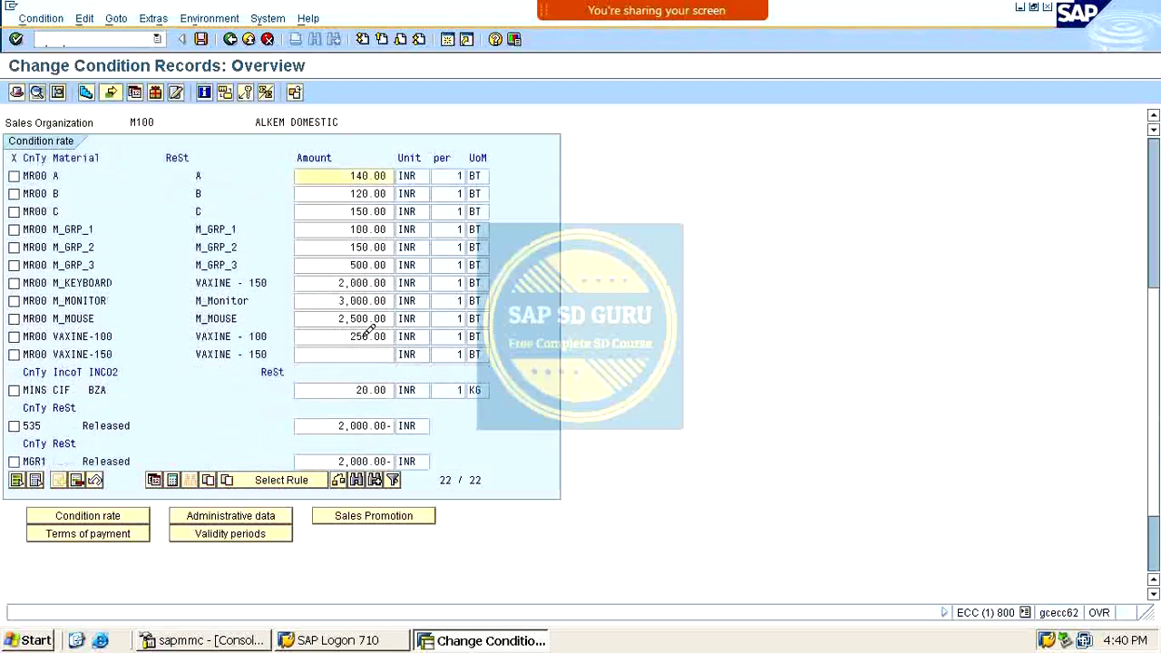
pyautogui.scroll(-4, 357, 346)
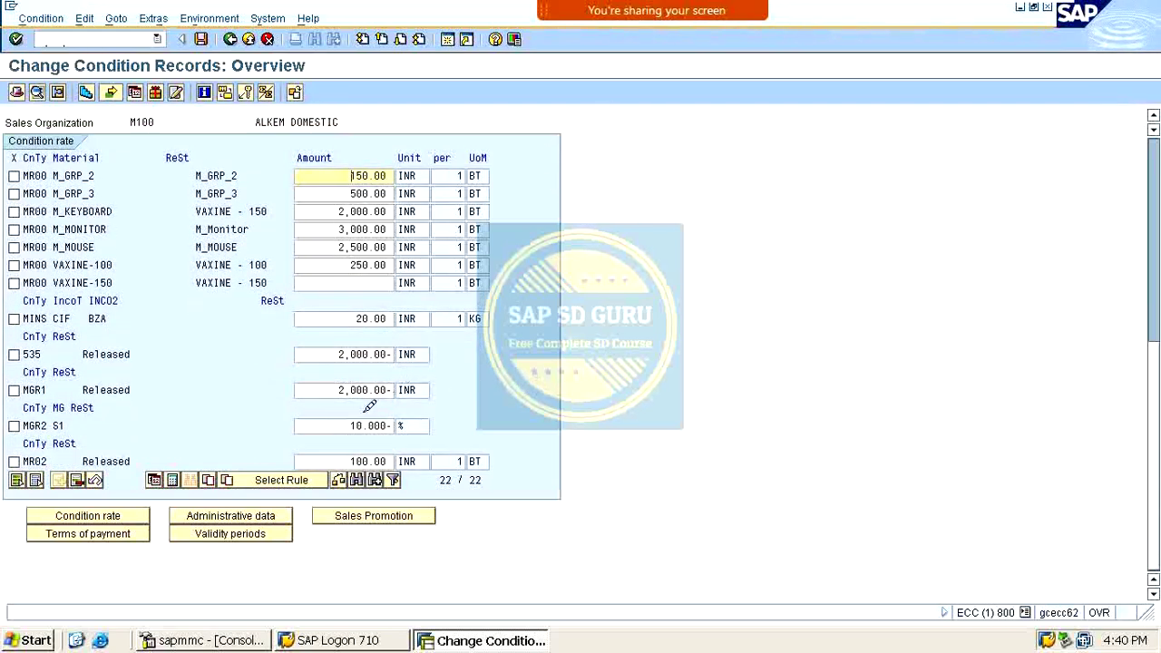
pyautogui.moveTo(350, 423); pyautogui.dragTo(561, 413)
pyautogui.write('4')
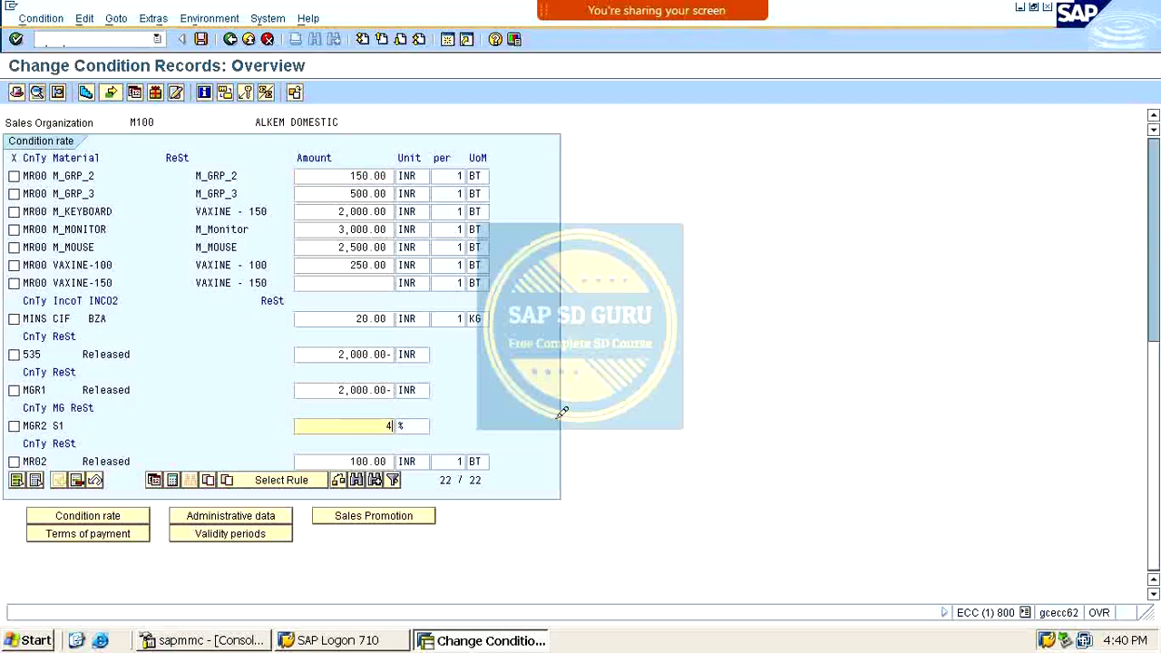
pyautogui.press('Return')
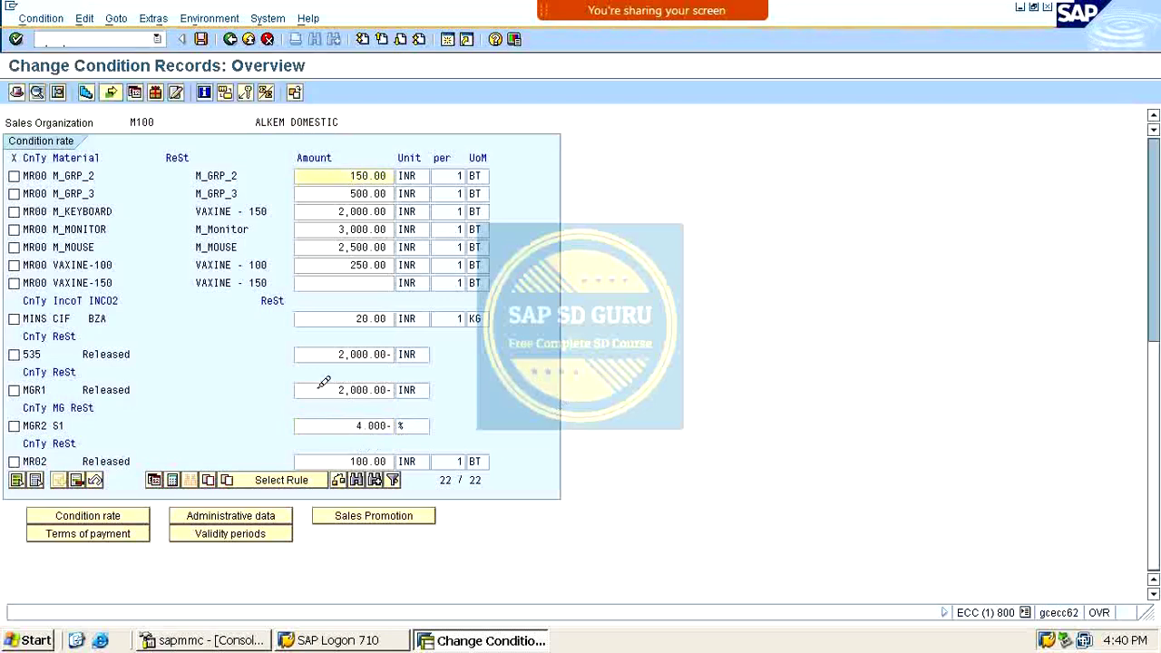
# - Recheck the MR00 amount for material A and save the changed condition records
pyautogui.scroll(1, 324, 384)
pyautogui.scroll(4, 347, 347)
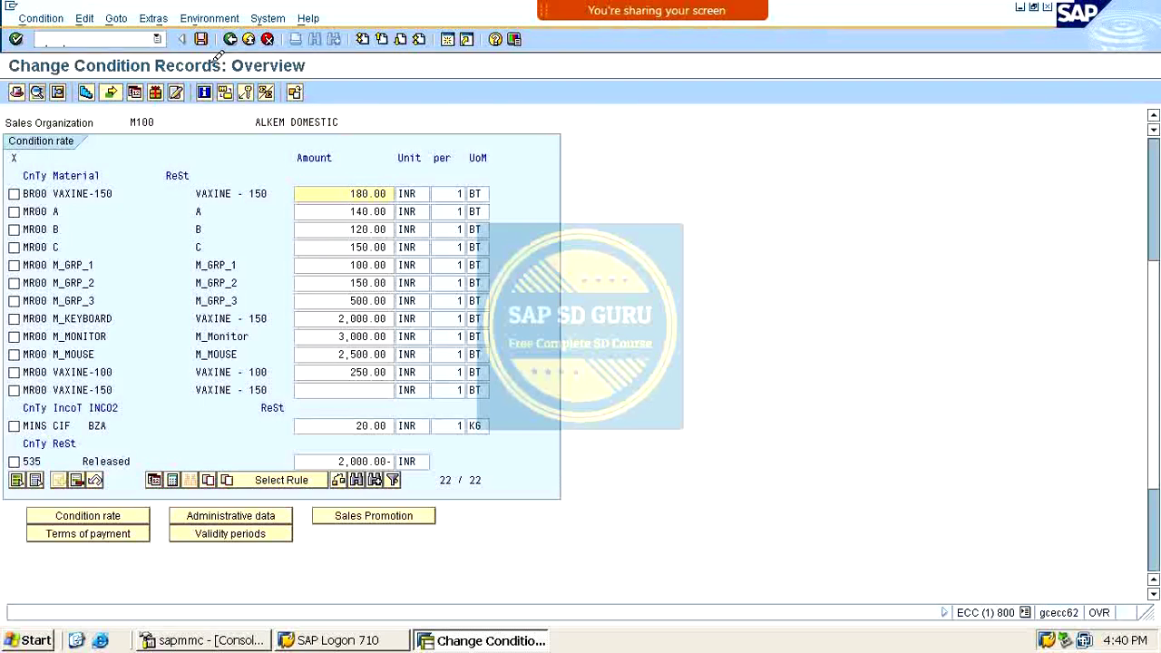
pyautogui.doubleClick(54, 210)
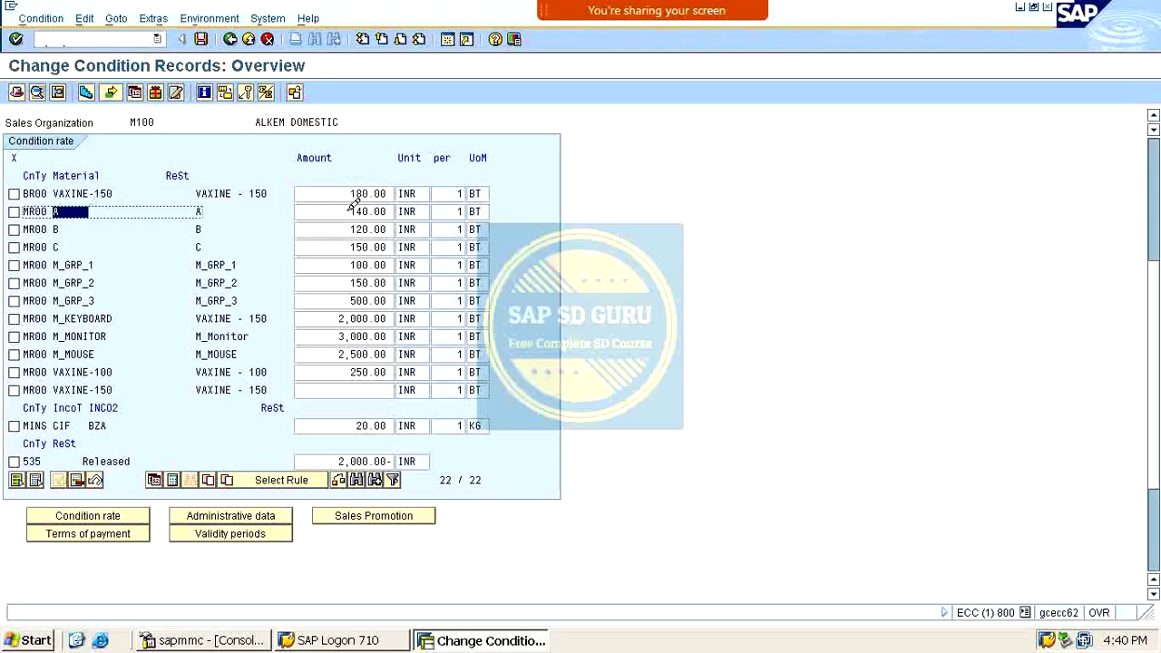
pyautogui.moveTo(354, 205); pyautogui.dragTo(462, 210)
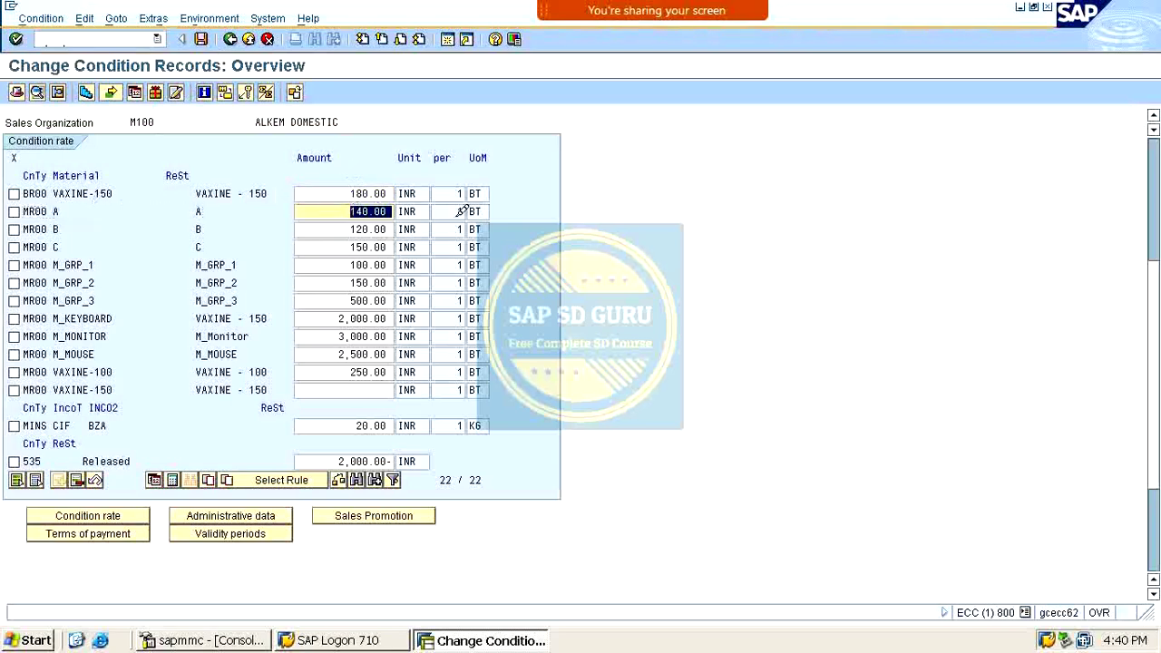
pyautogui.click(372, 208)
pyautogui.moveTo(354, 209); pyautogui.dragTo(490, 218)
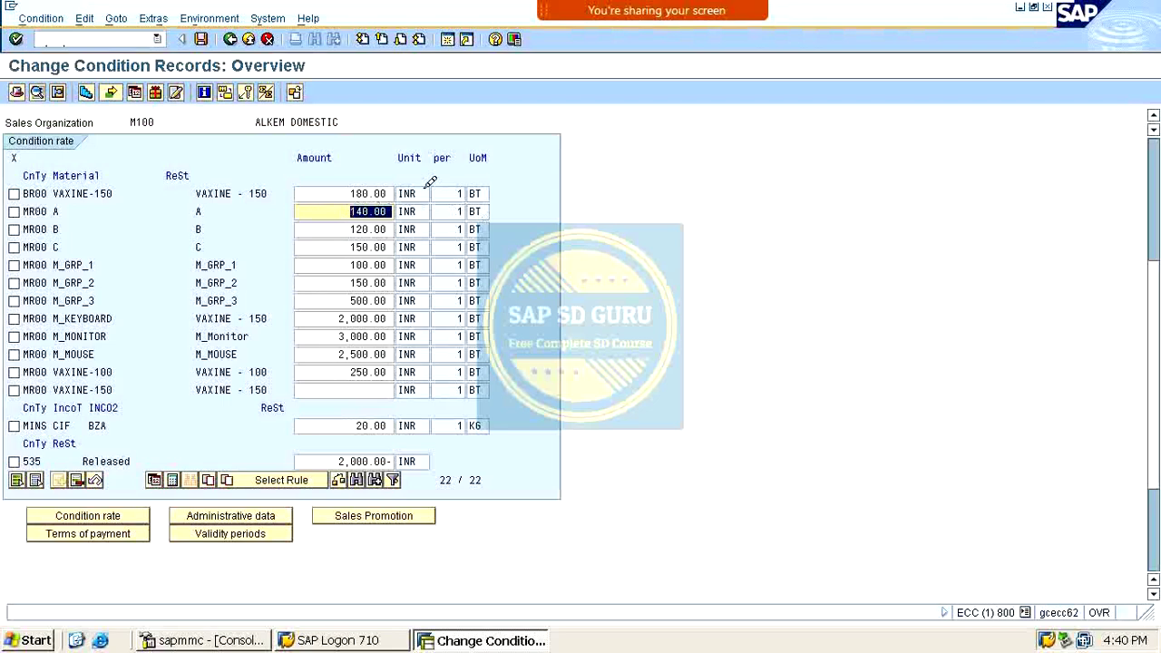
pyautogui.click(201, 39)
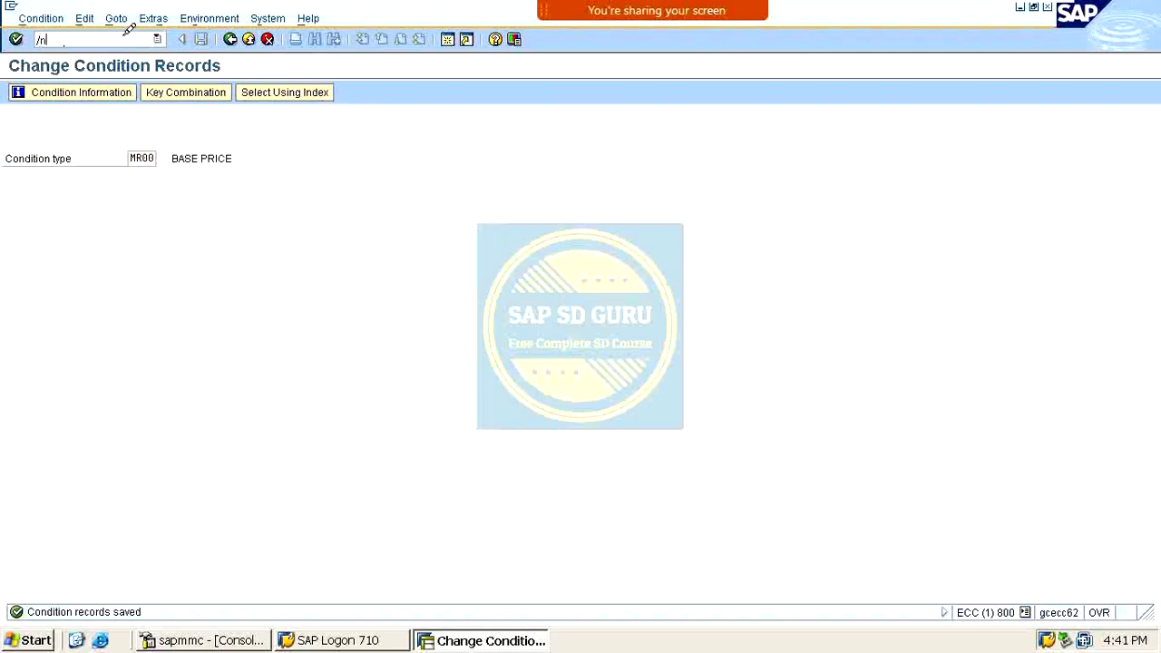
# - Start a sales order of type OR for sales organization M100, distribution channel M1 and division M1
pyautogui.press('Return')
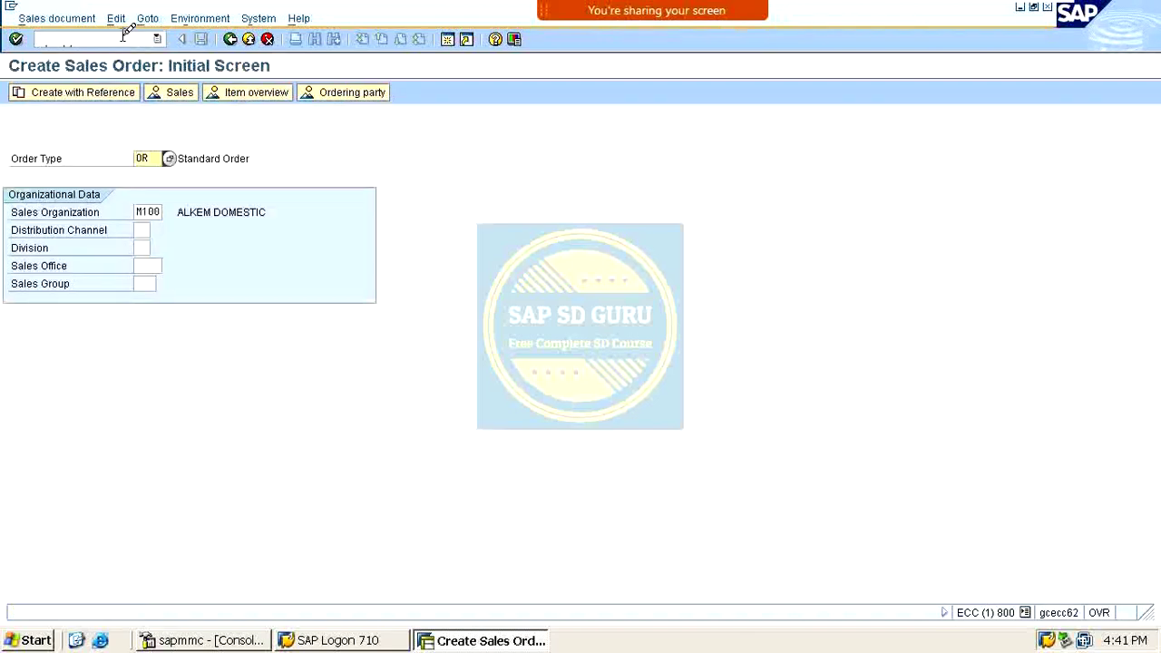
pyautogui.press('Tab')
pyautogui.press('Tab')
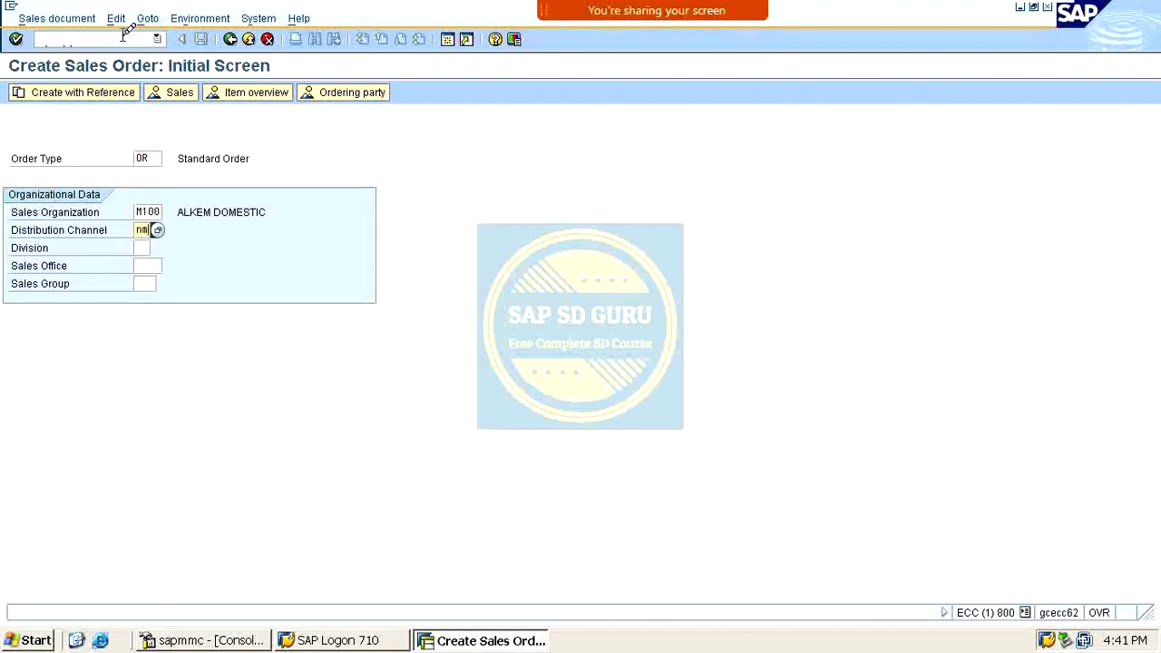
pyautogui.write('m1')
pyautogui.press('Tab')
pyautogui.write('m1')
pyautogui.press('Tab')
pyautogui.press('Return')
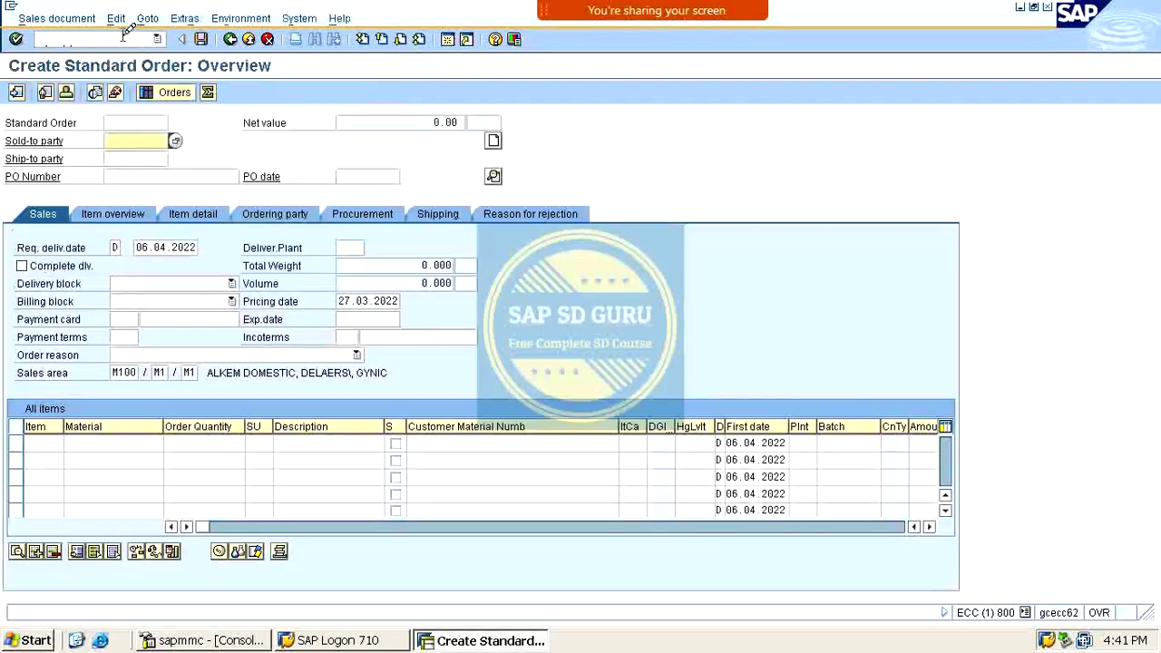
# - Enter the sold-to party's customer number and add an order item for material A with quantity 1
pyautogui.press('Down')
pyautogui.press('Return')
pyautogui.press('Return')
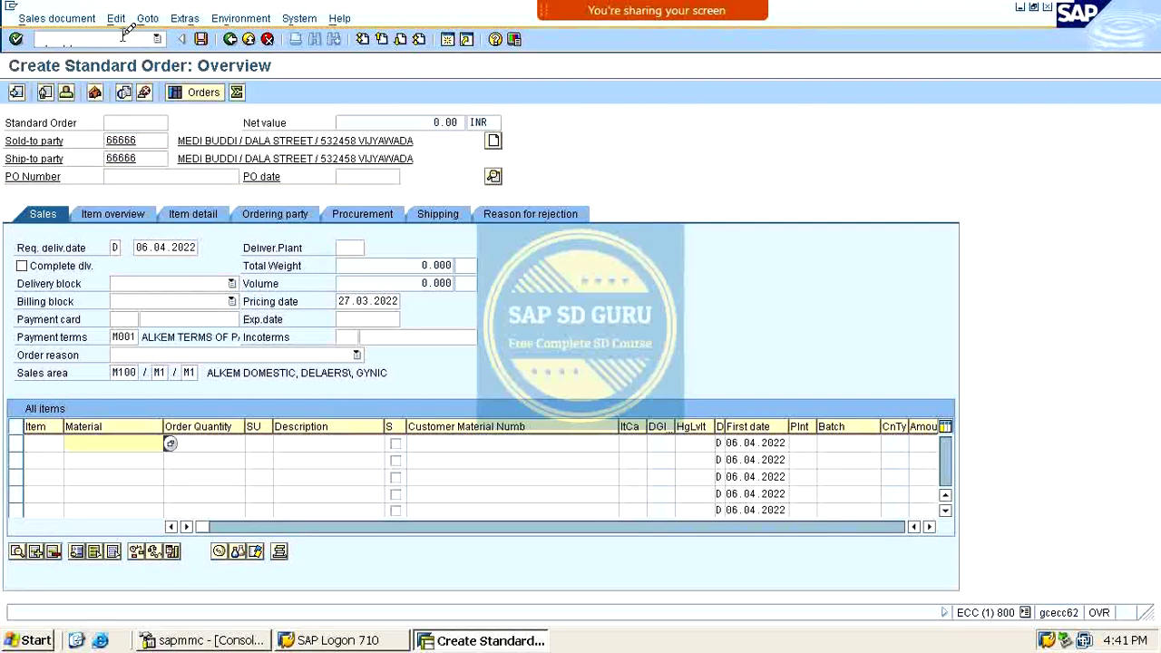
pyautogui.write('a')
pyautogui.press('Tab')
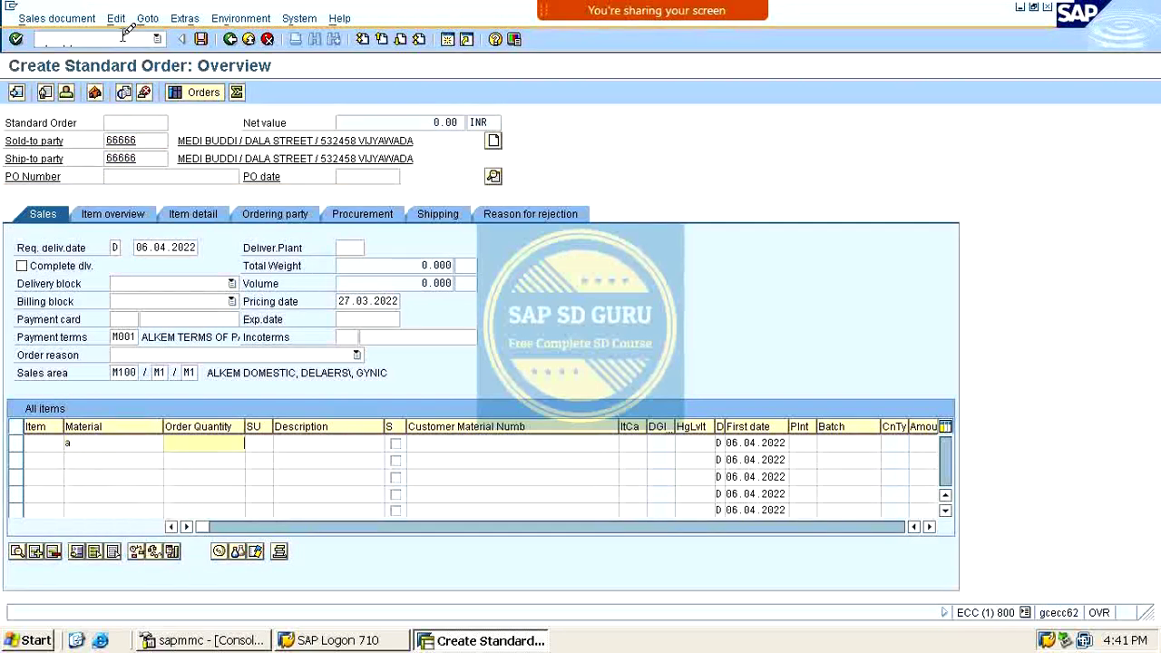
pyautogui.write('1')
pyautogui.press('Return')
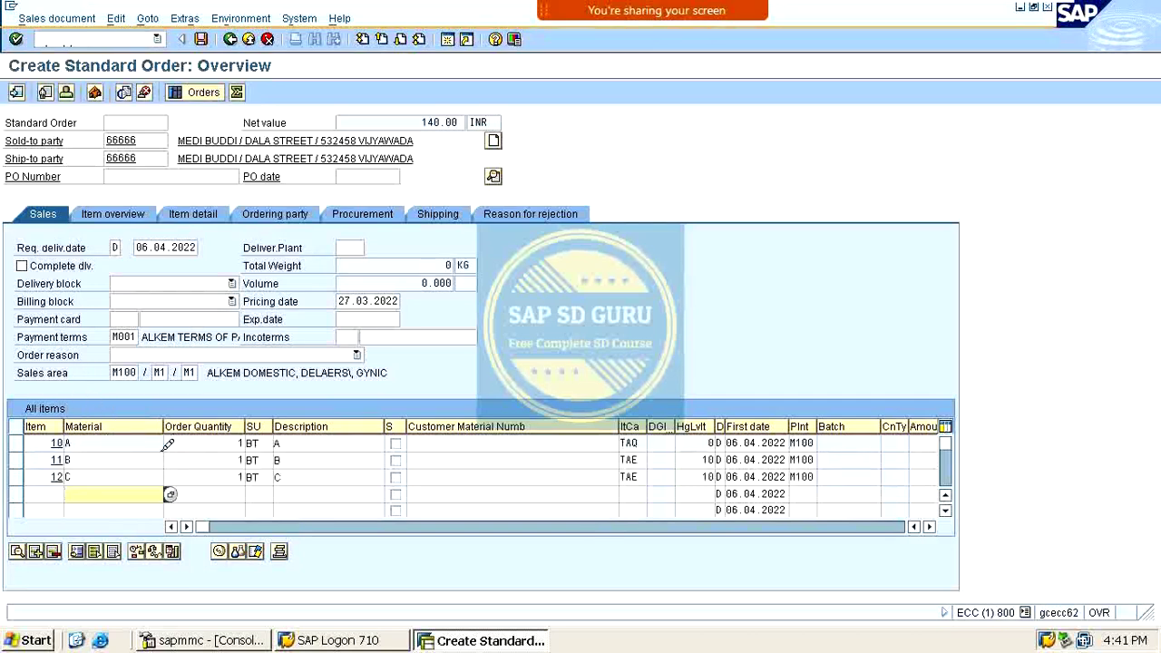
# - Check the net value and MR00 base price in the pricing conditions of the item for material A, and leave the item data
pyautogui.doubleClick(148, 442)
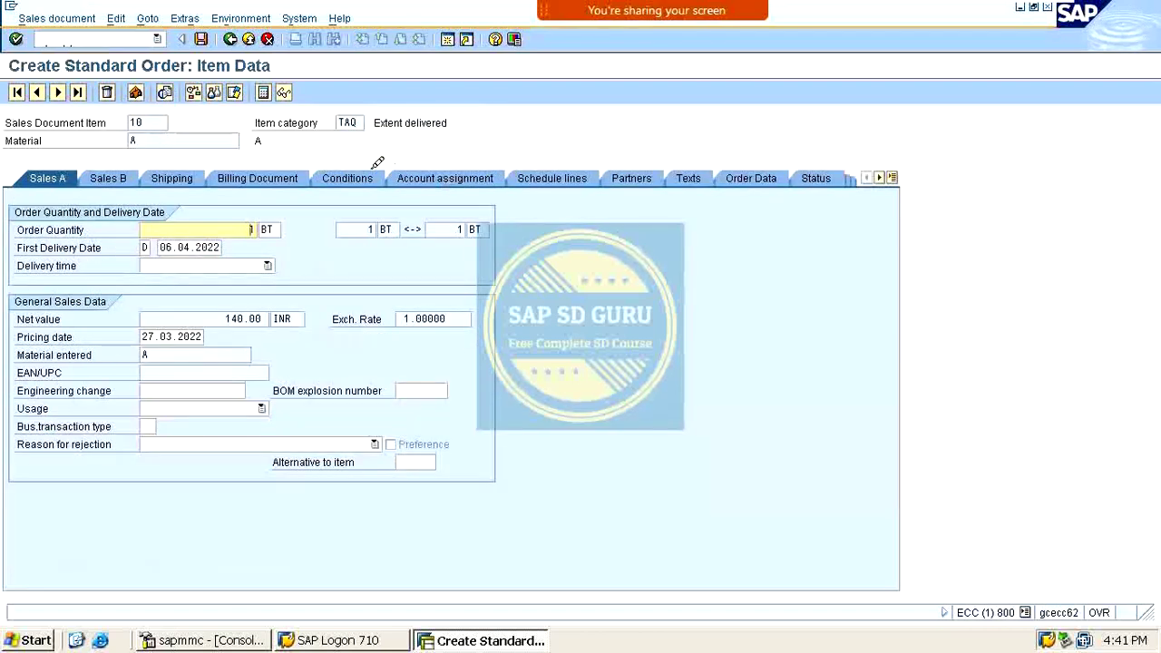
pyautogui.click(367, 177)
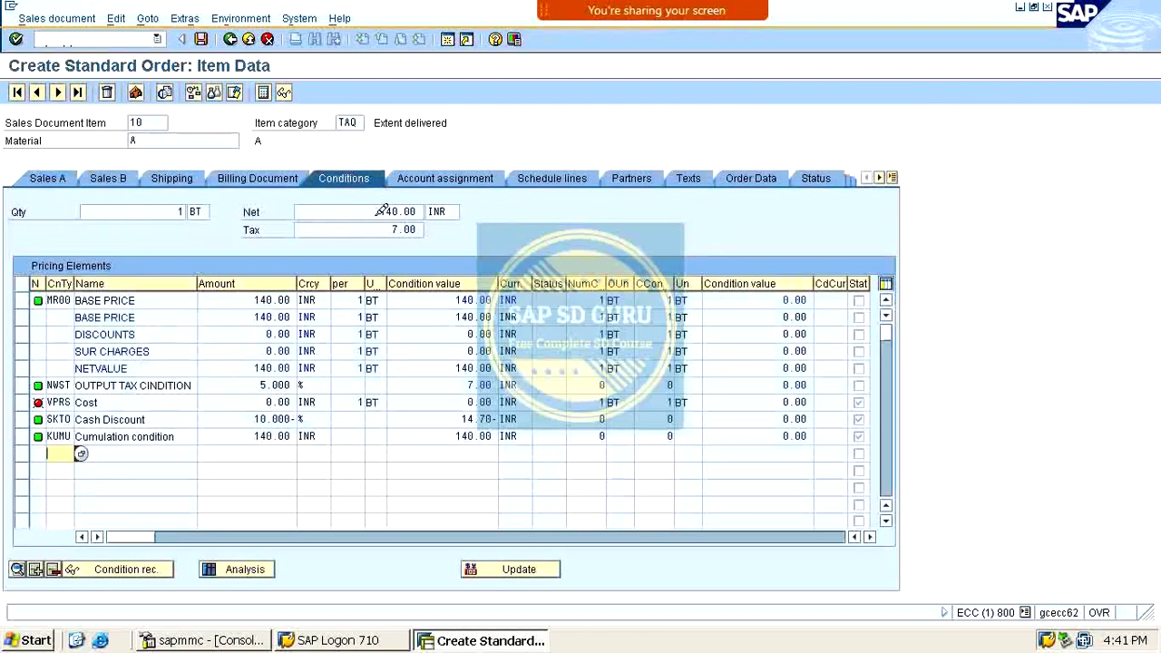
pyautogui.doubleClick(381, 211)
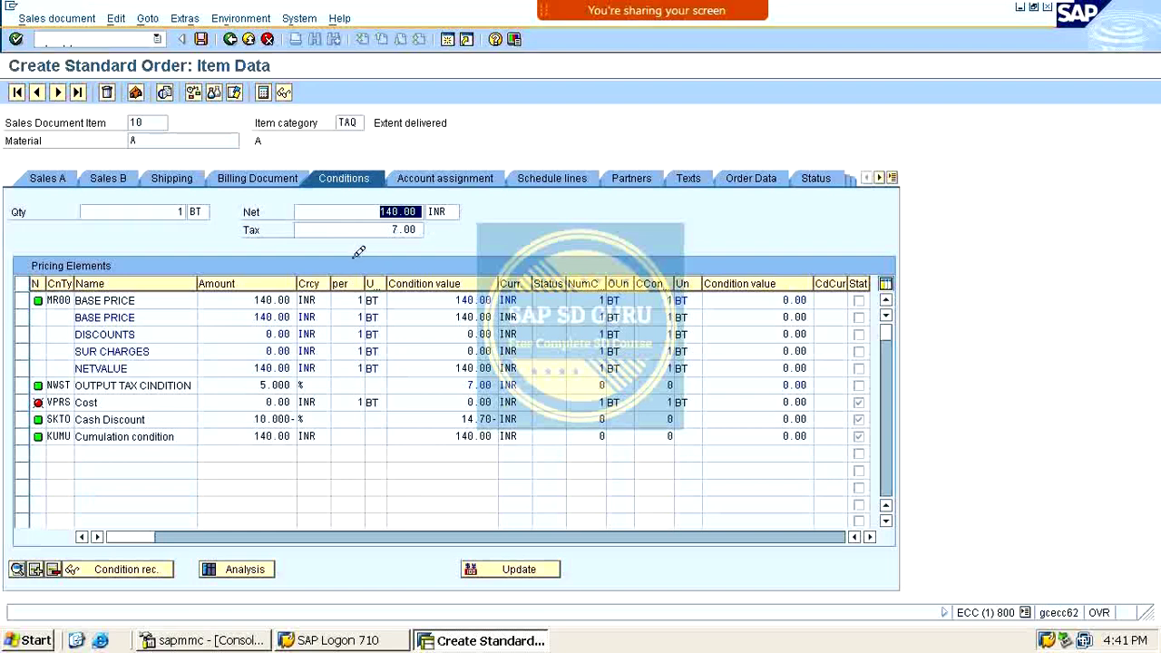
pyautogui.doubleClick(272, 300)
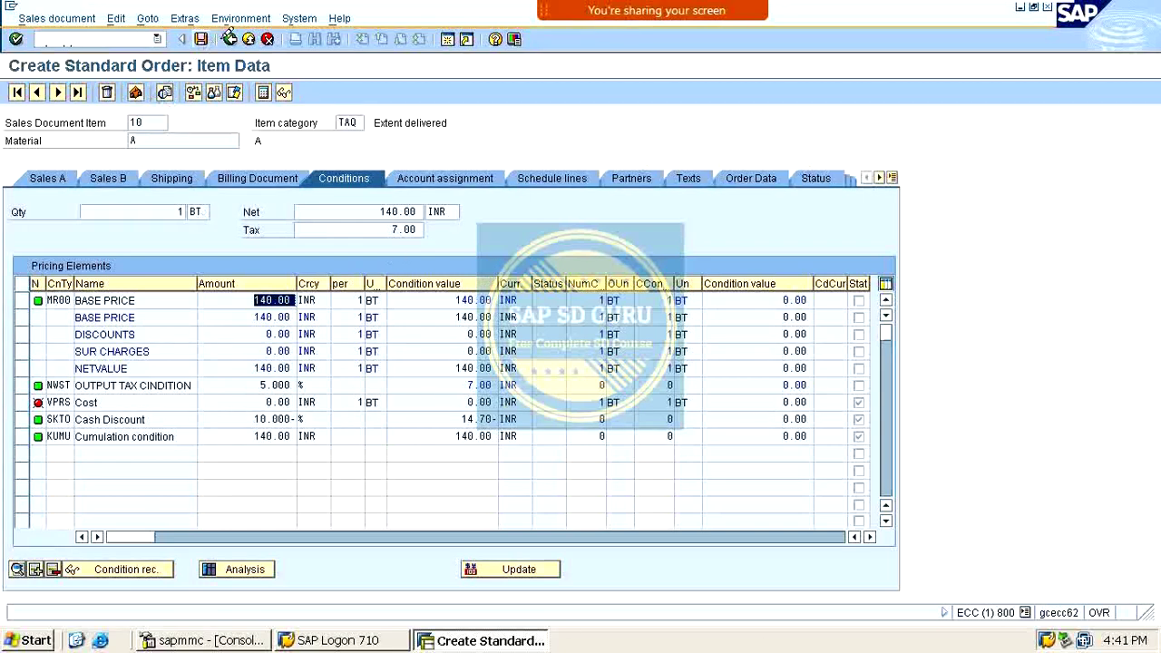
pyautogui.click(233, 37)
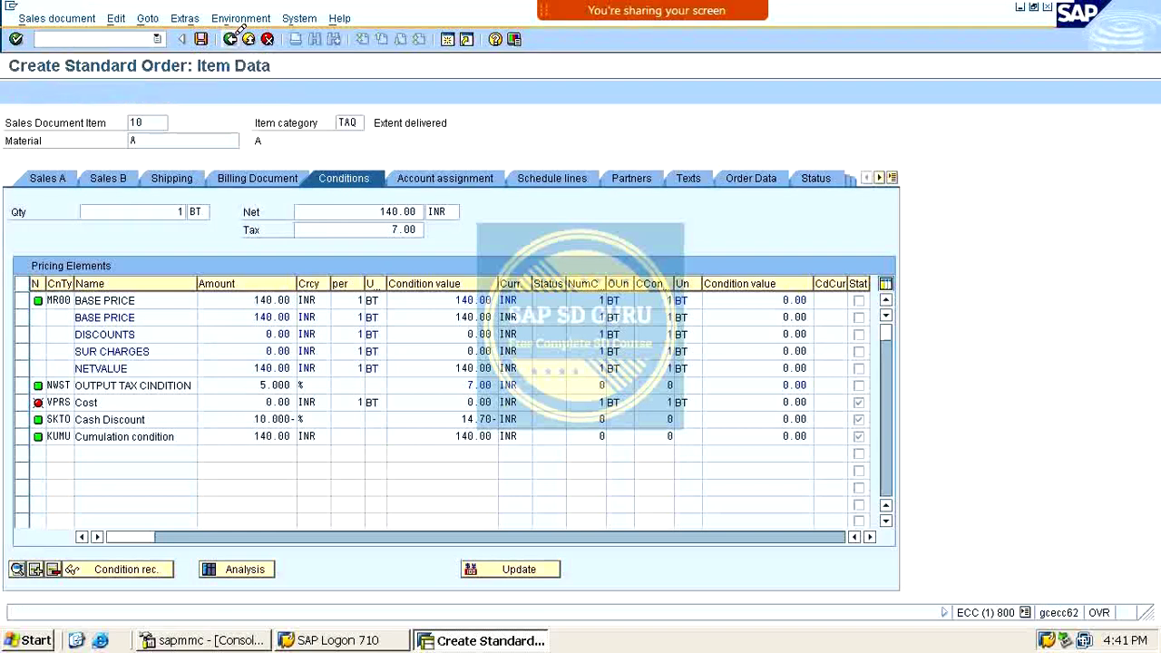